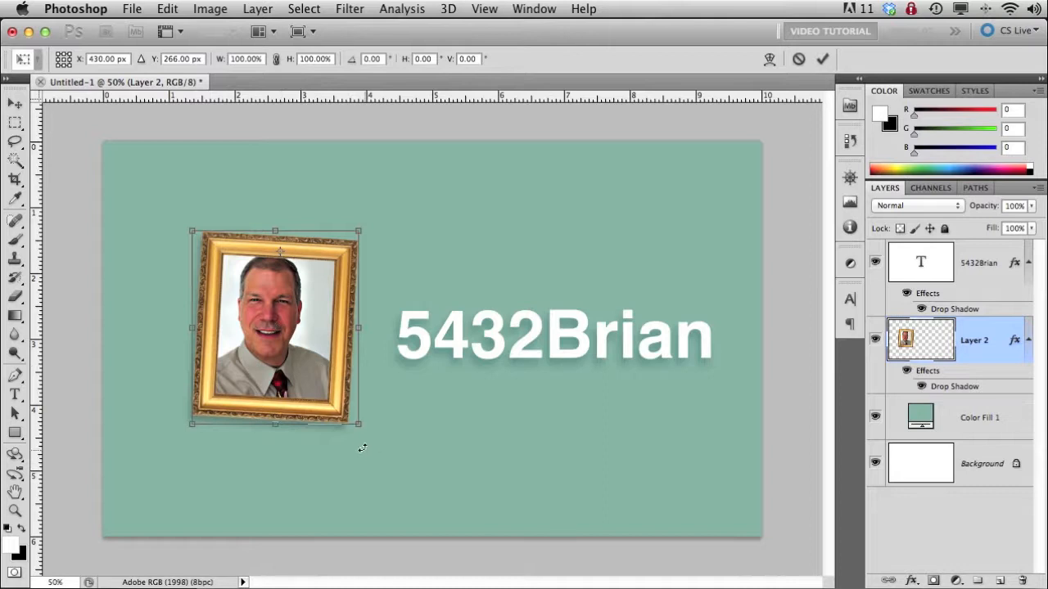
- Try rotating the framed portrait layer about 3.8 degrees counterclockwise
{"action": "left_click_drag", "start_coordinate": [378, 456], "coordinate": [398, 458]}
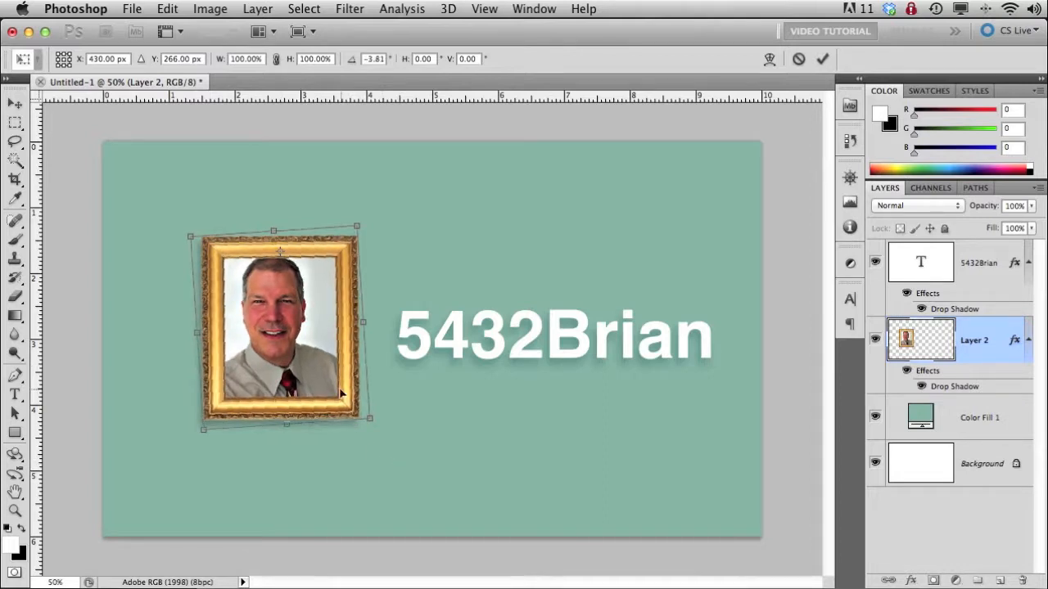
{"action": "key", "text": "Escape"}
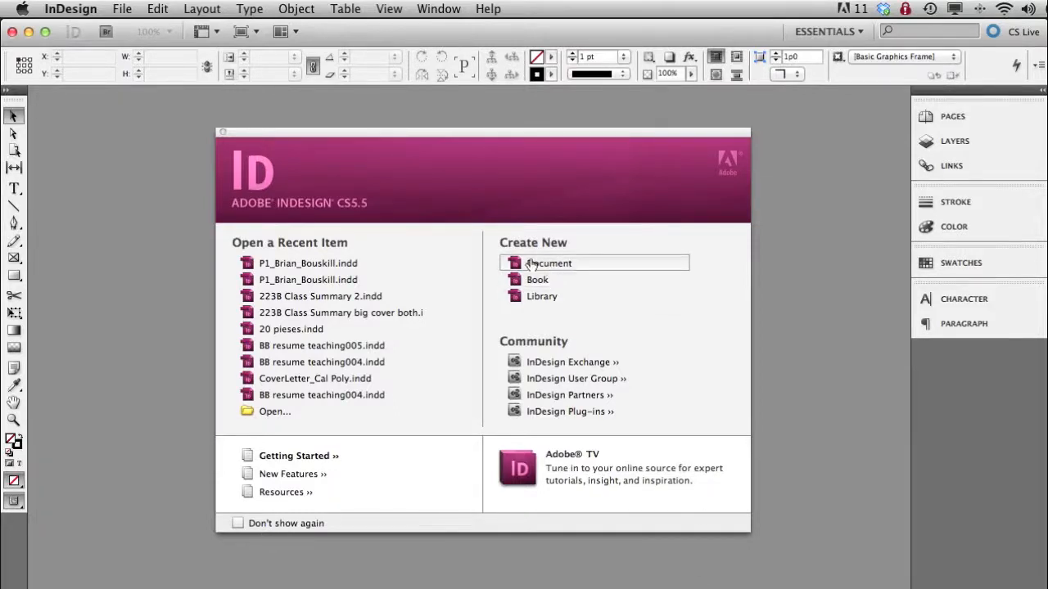
- In InDesign, start a new print document with a page width of 24 inches and a height of 12 inches
{"action": "left_click", "coordinate": [122, 9]}
{"action": "mouse_move", "coordinate": [126, 31]}
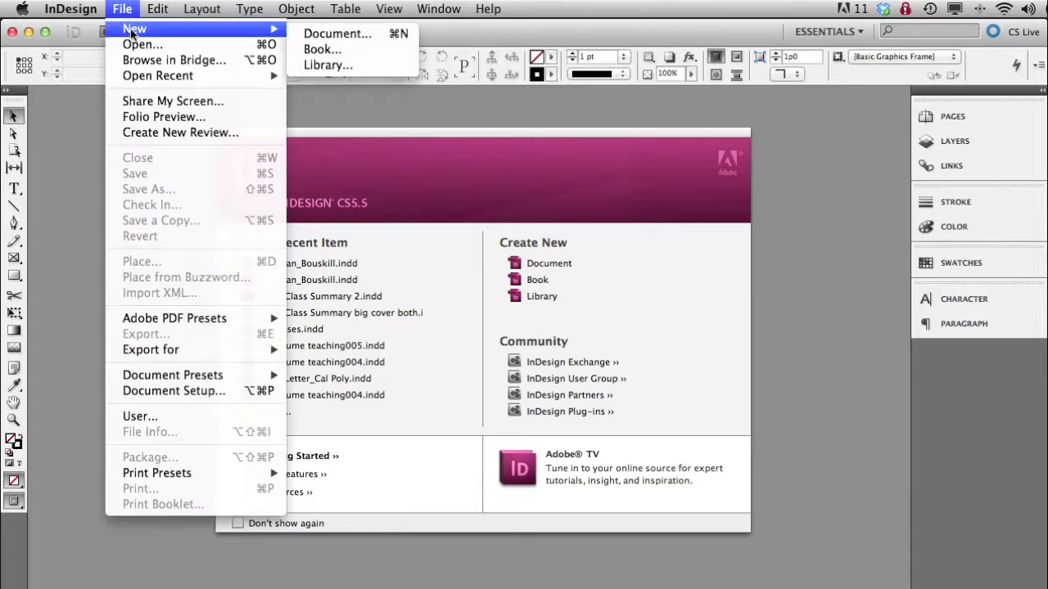
{"action": "left_click", "coordinate": [333, 36]}
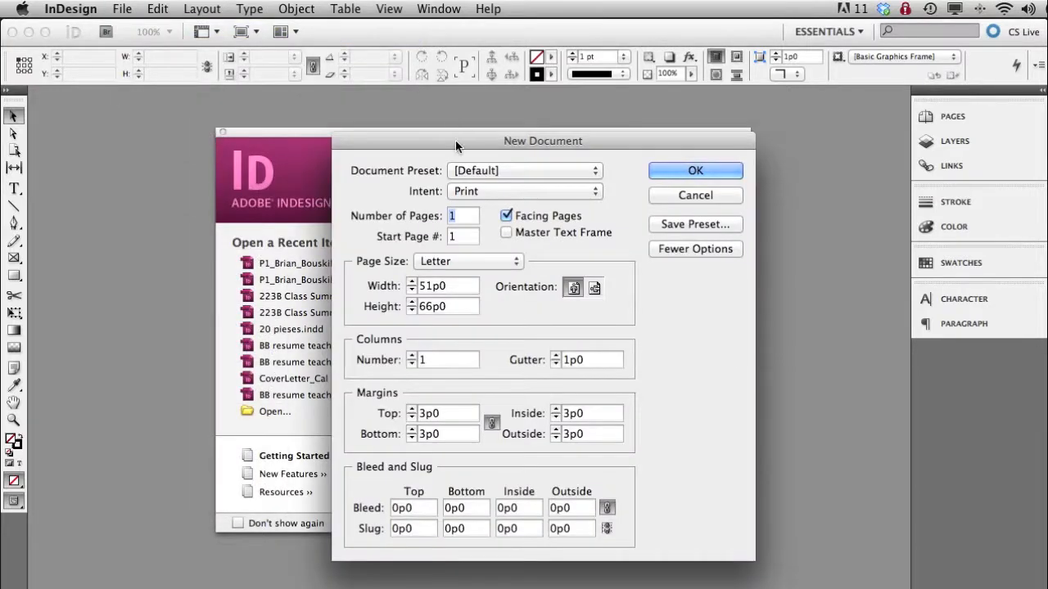
{"action": "left_click_drag", "start_coordinate": [455, 145], "coordinate": [439, 119]}
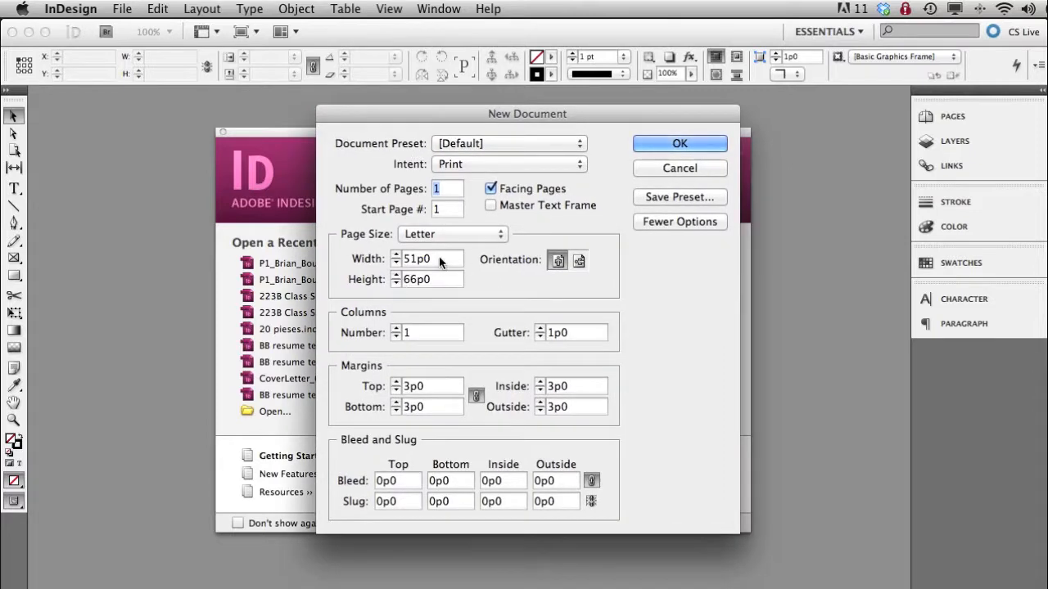
{"action": "left_click_drag", "start_coordinate": [455, 260], "coordinate": [392, 258]}
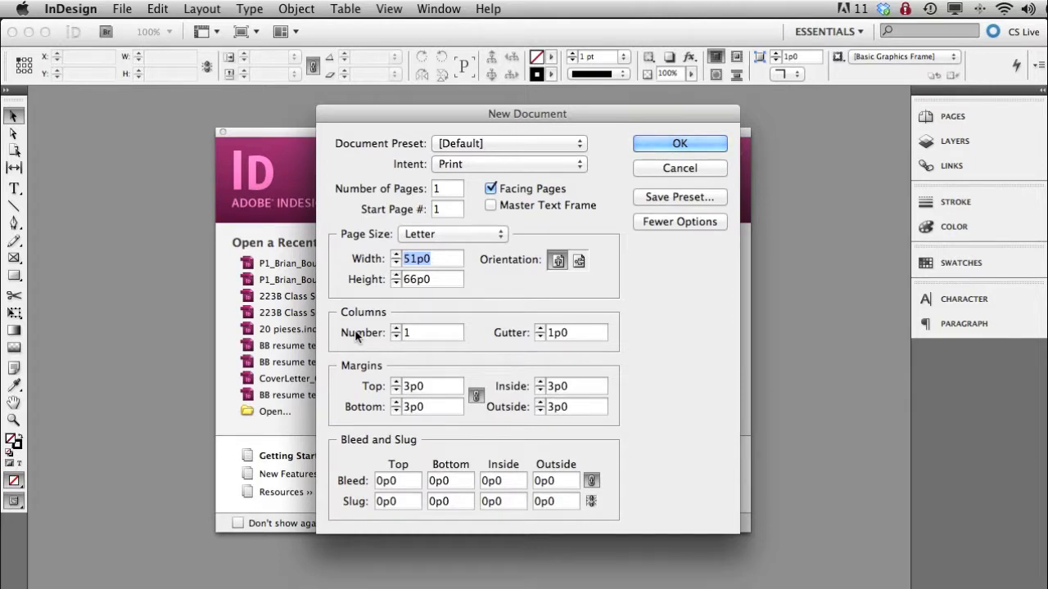
{"action": "type", "text": "24\""}
{"action": "key", "text": "Tab"}
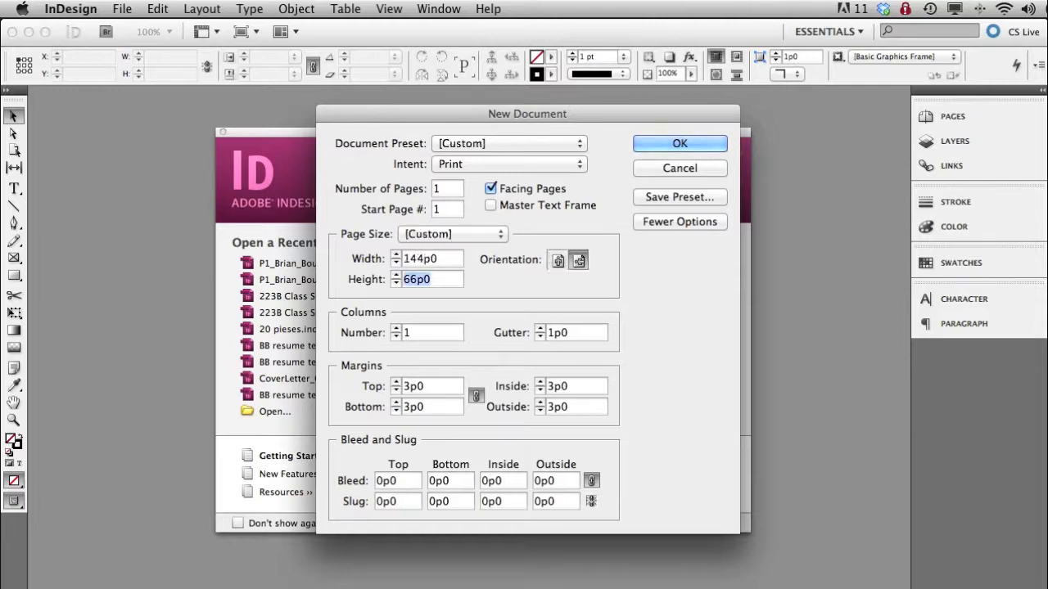
{"action": "type", "text": "12\""}
{"action": "key", "text": "Tab"}
{"action": "key", "text": "Tab"}
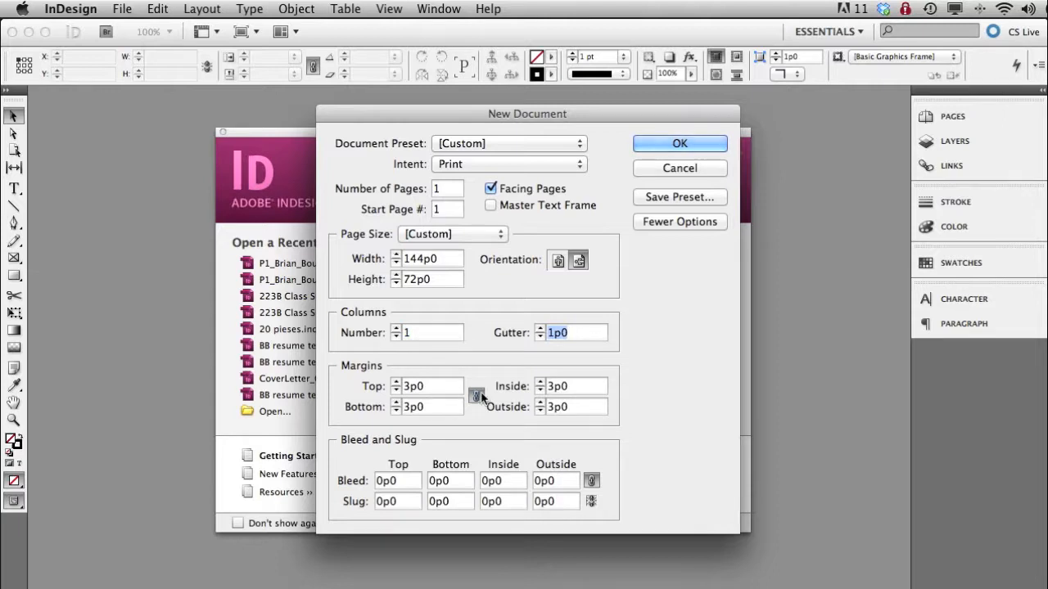
- Set all page margins to 0 and the bleed on all sides to 0.5 inch
{"action": "key", "text": "Tab"}
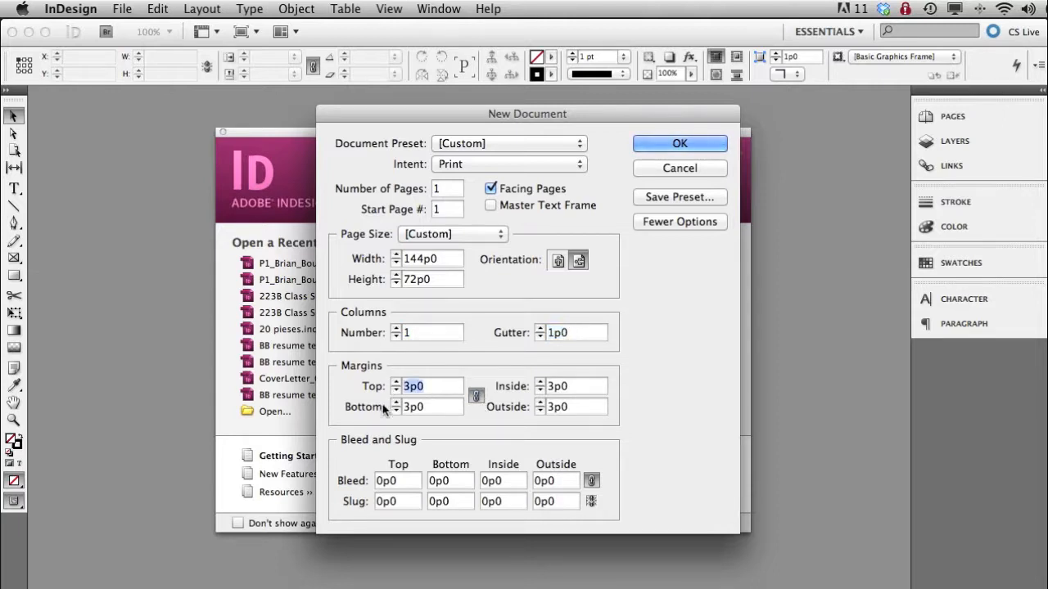
{"action": "type", "text": "0"}
{"action": "key", "text": "Tab"}
{"action": "left_click", "coordinate": [407, 483]}
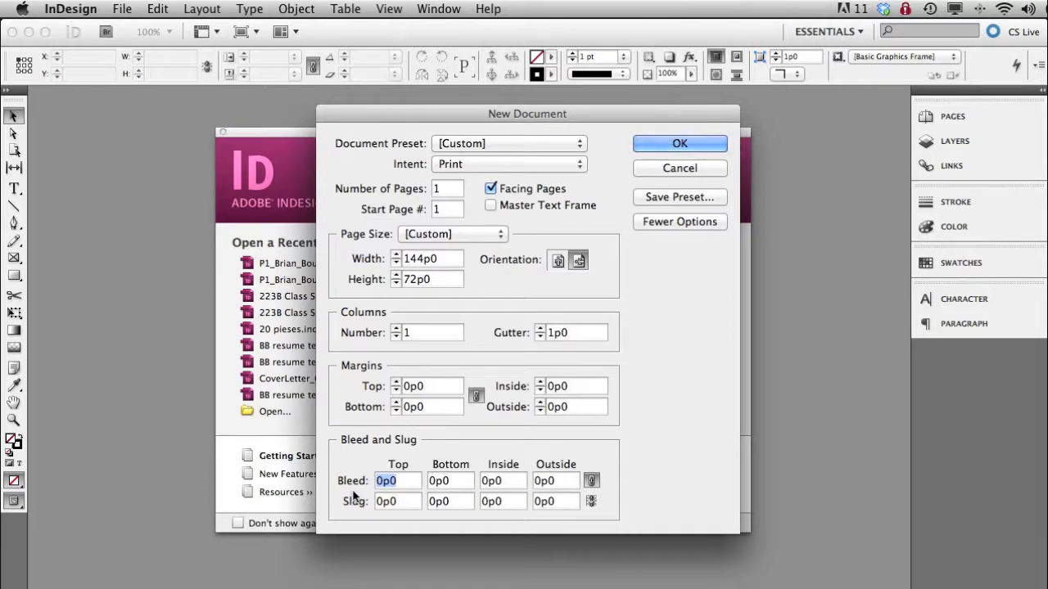
{"action": "type", "text": ".5\""}
{"action": "key", "text": "Tab"}
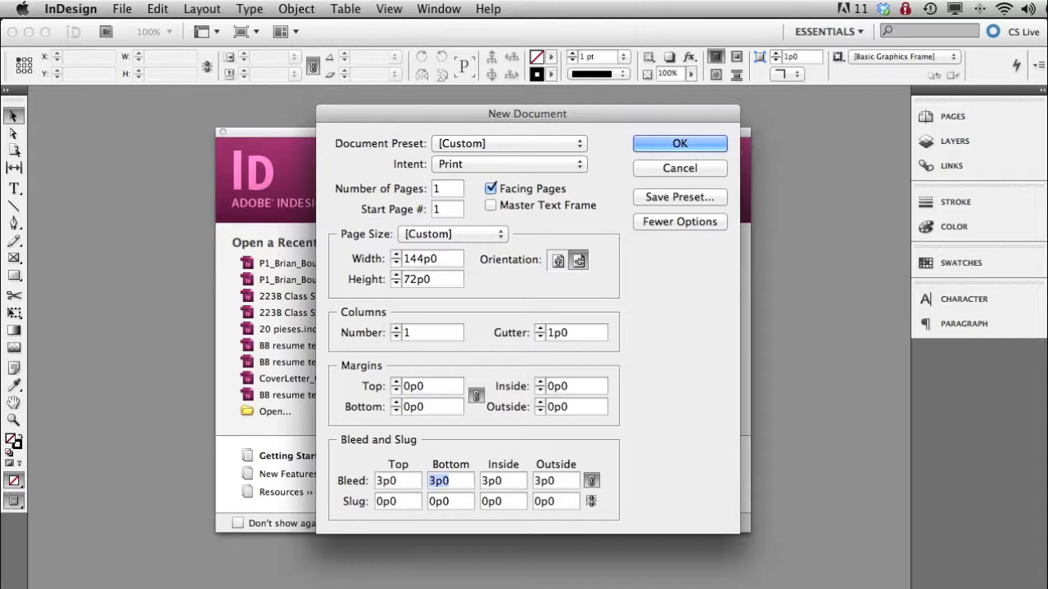
- Link the slug values, set the slug to 1 inch on all sides, and create the document
{"action": "left_click", "coordinate": [590, 501]}
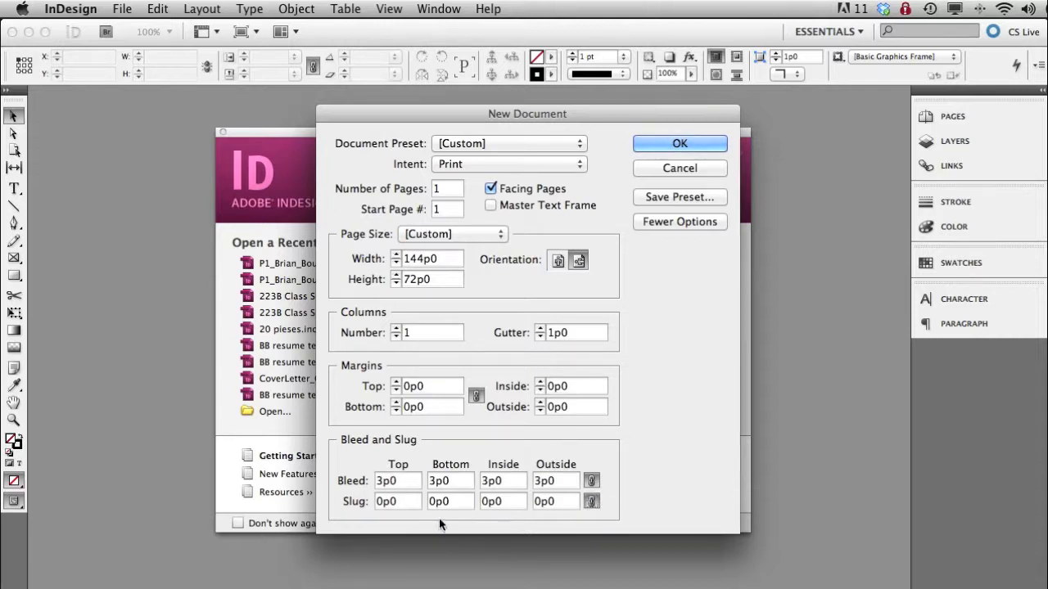
{"action": "left_click_drag", "start_coordinate": [409, 501], "coordinate": [355, 503]}
{"action": "type", "text": "1\""}
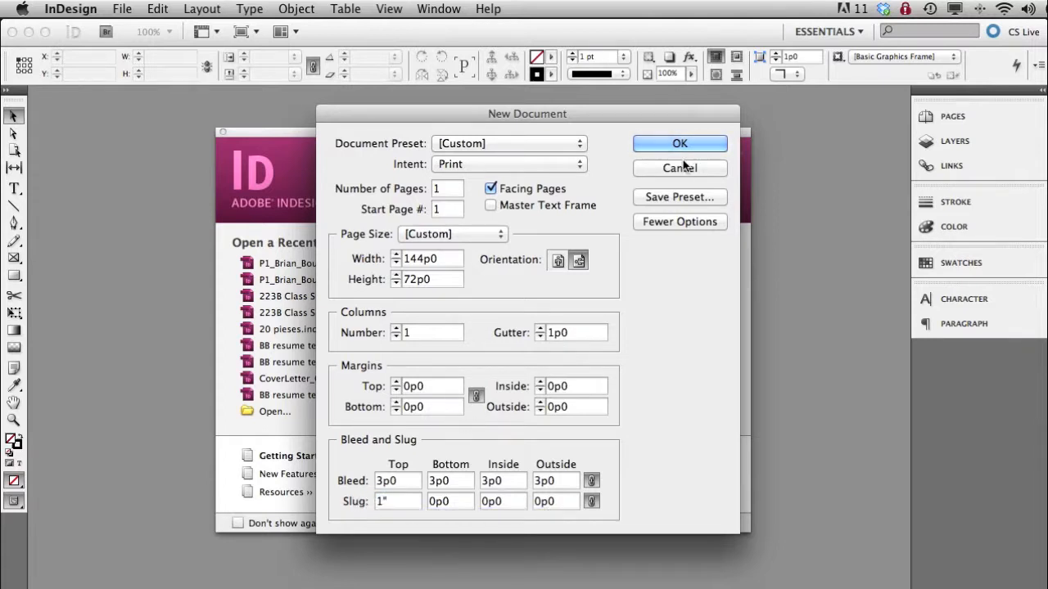
{"action": "key", "text": "Tab"}
{"action": "left_click", "coordinate": [684, 224]}
{"action": "left_click", "coordinate": [684, 224]}
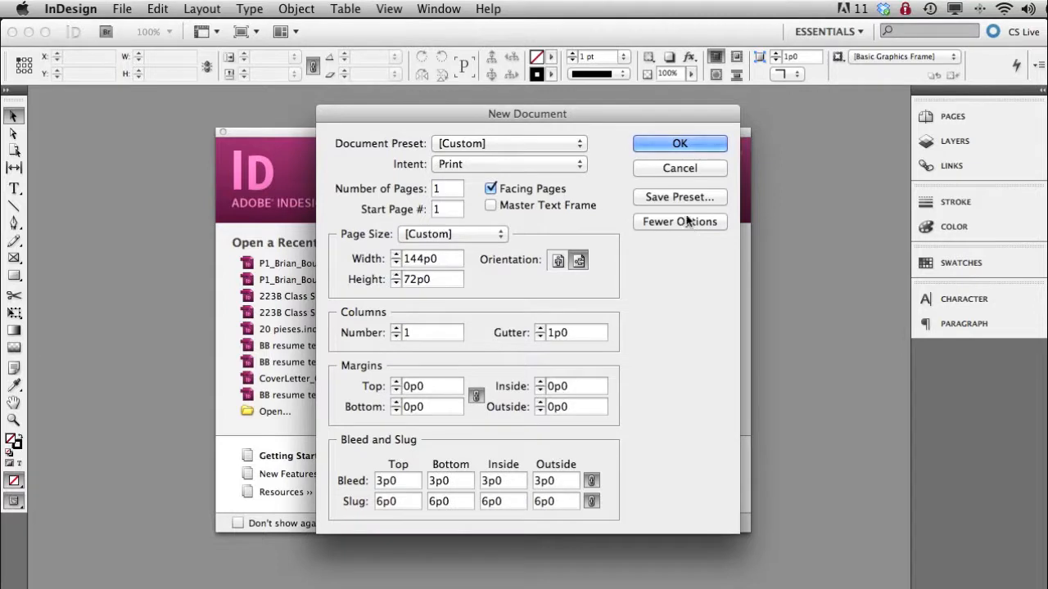
{"action": "left_click", "coordinate": [685, 144]}
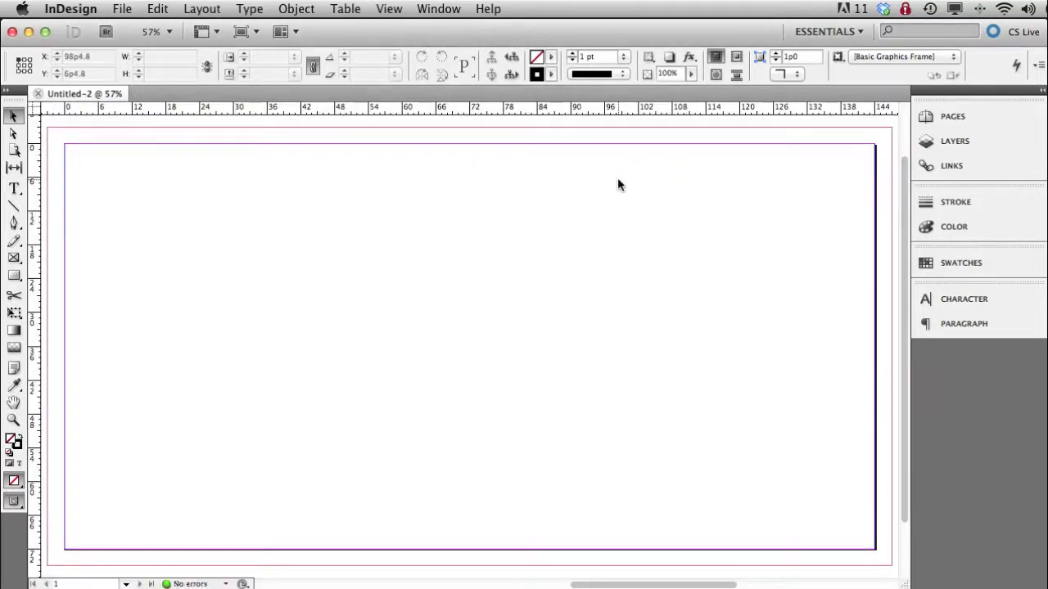
- Start placing an image and open the P1 project folder on the Desktop, with the files shown as a list
{"action": "key", "text": "super+minus"}
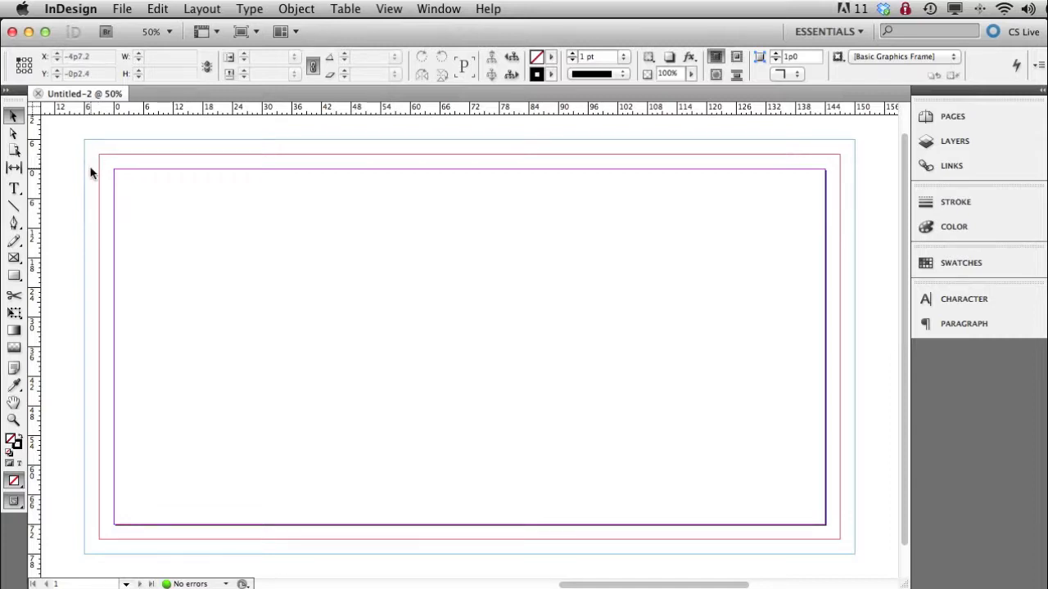
{"action": "left_click", "coordinate": [123, 9]}
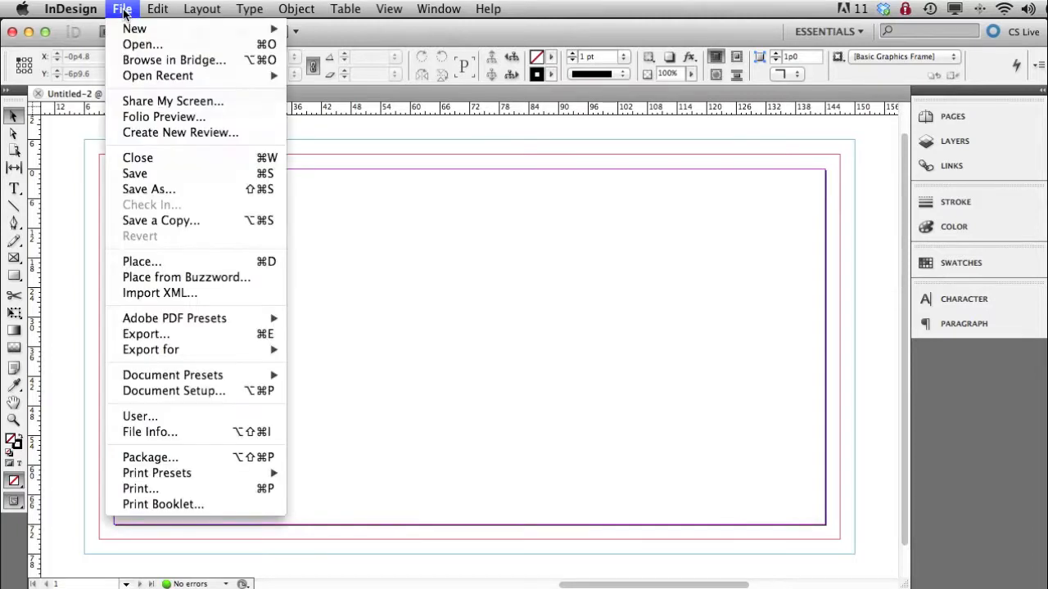
{"action": "left_click", "coordinate": [143, 262]}
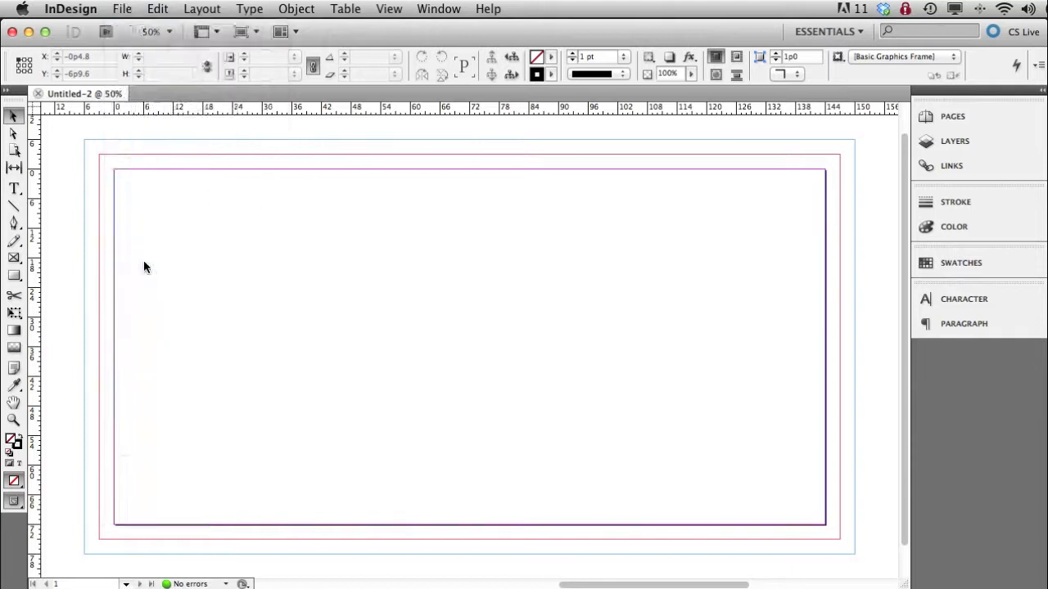
{"action": "left_click", "coordinate": [518, 198]}
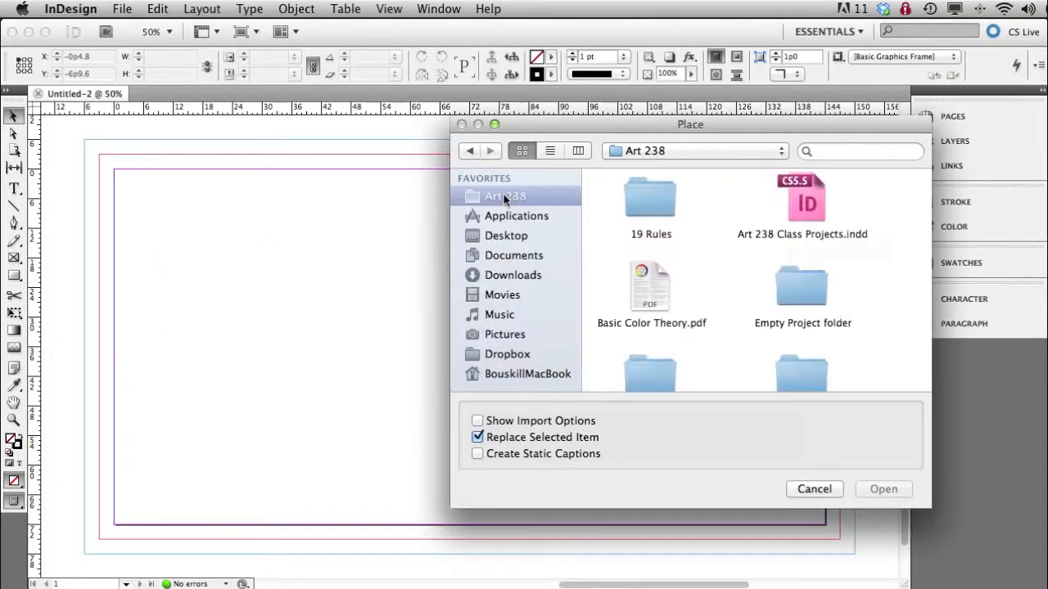
{"action": "left_click", "coordinate": [507, 235]}
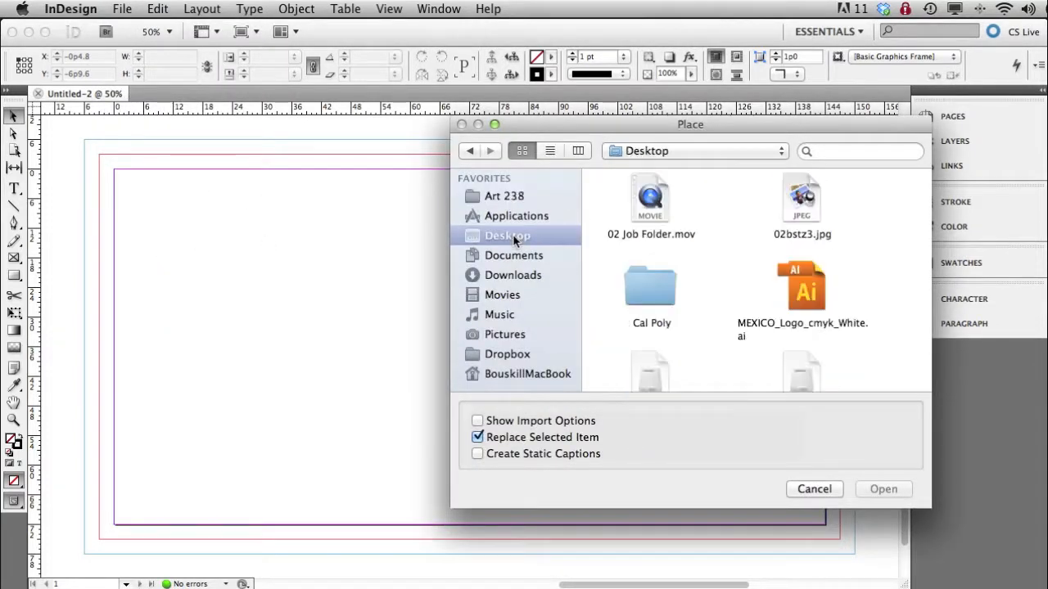
{"action": "left_click", "coordinate": [552, 152]}
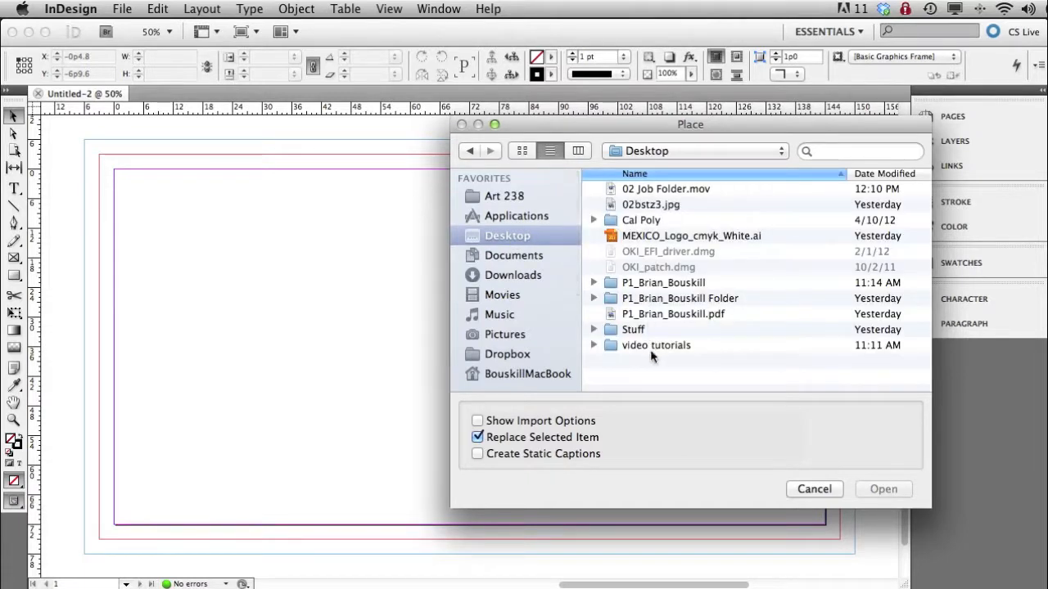
{"action": "double_click", "coordinate": [647, 283]}
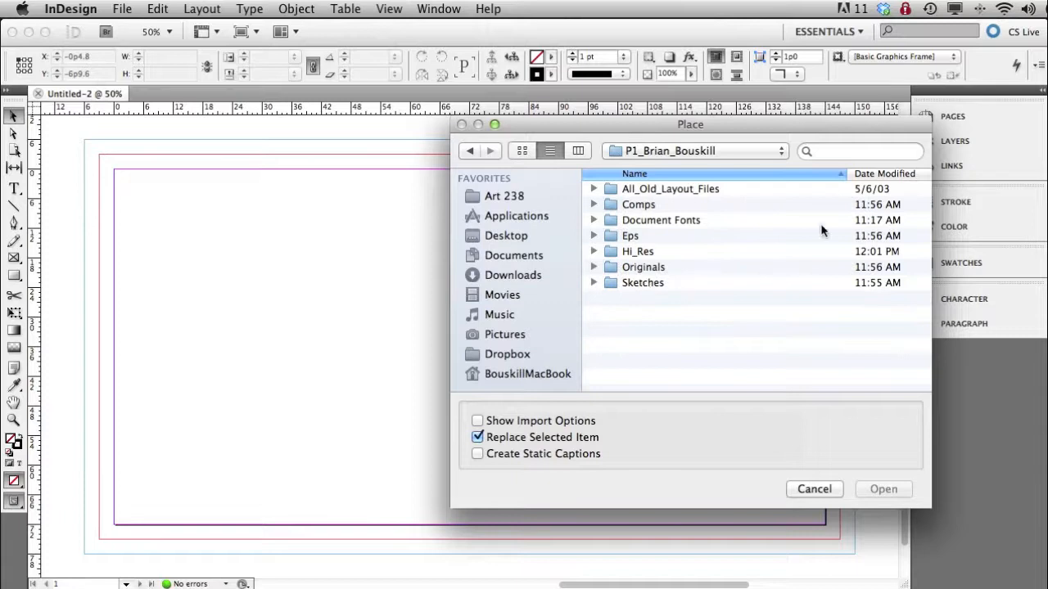
- Place the P1 JPG file from the Hi_Res folder with its upper-left corner at the bleed guides' upper-left corner
{"action": "left_click", "coordinate": [594, 252]}
{"action": "left_click", "coordinate": [693, 272]}
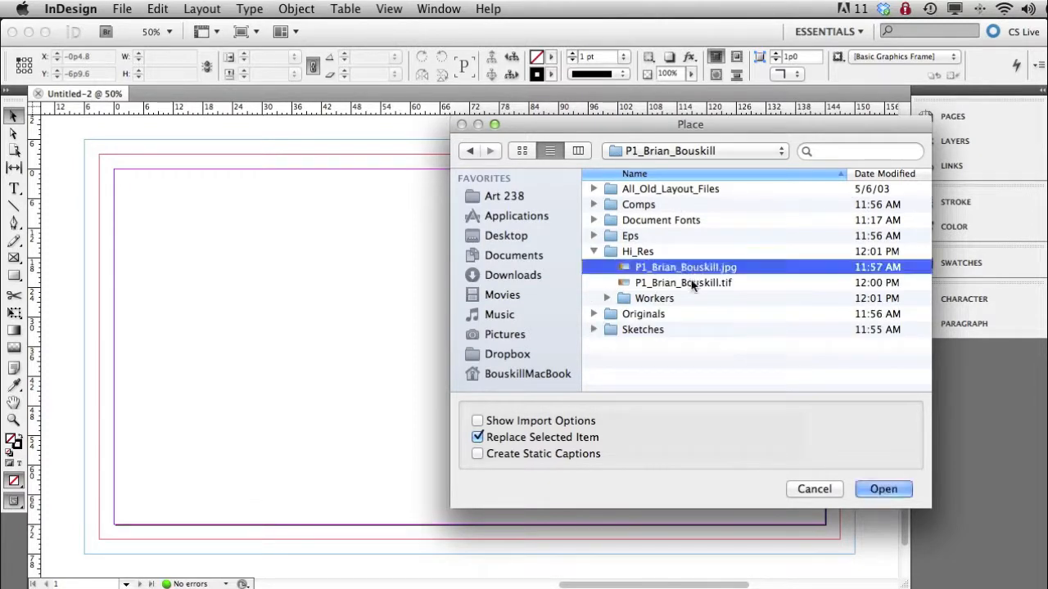
{"action": "left_click", "coordinate": [686, 282]}
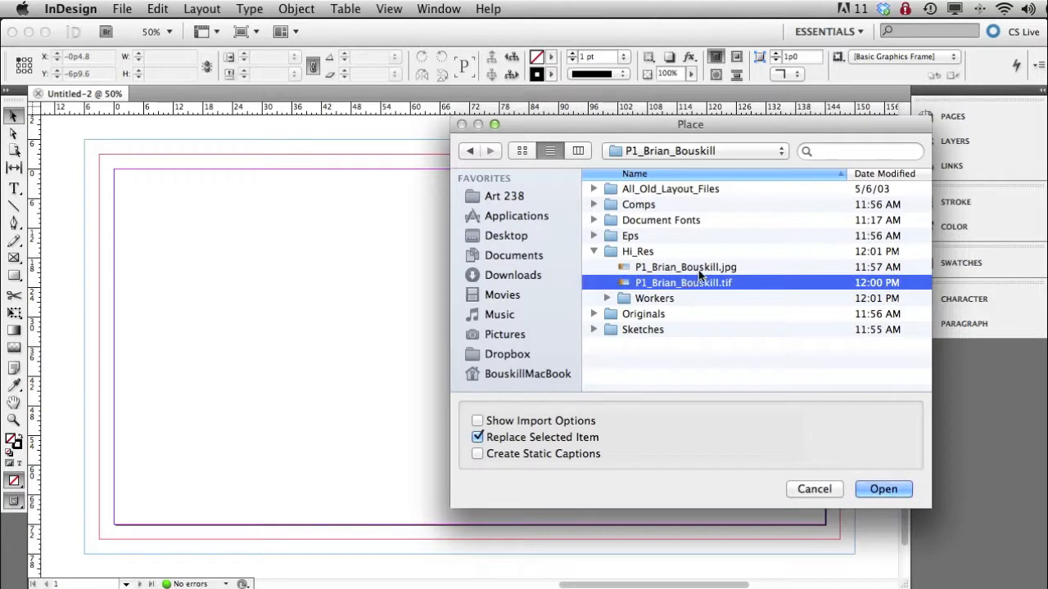
{"action": "left_click", "coordinate": [884, 489]}
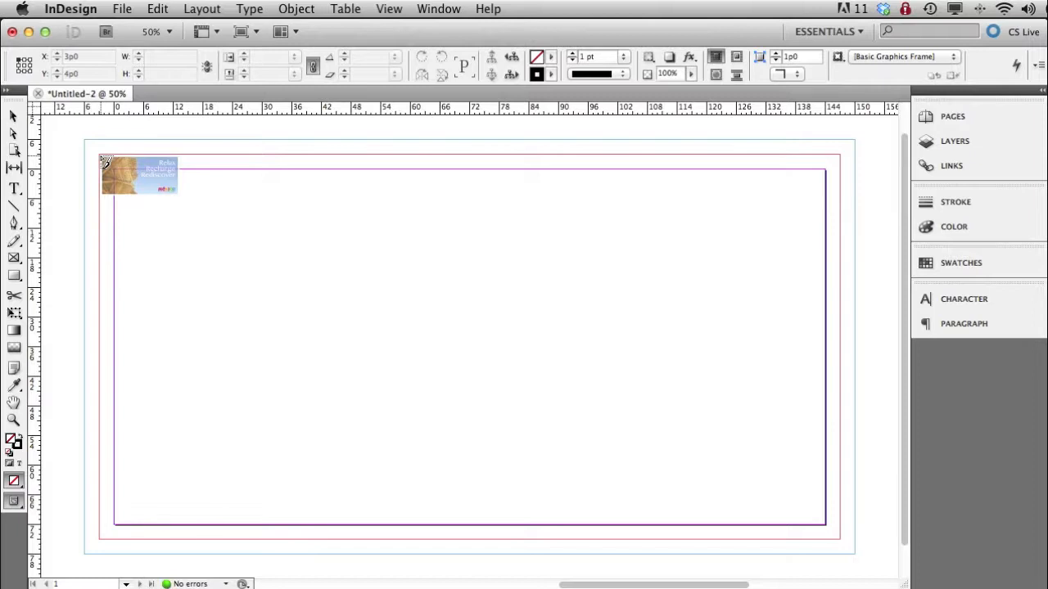
{"action": "left_click", "coordinate": [99, 155]}
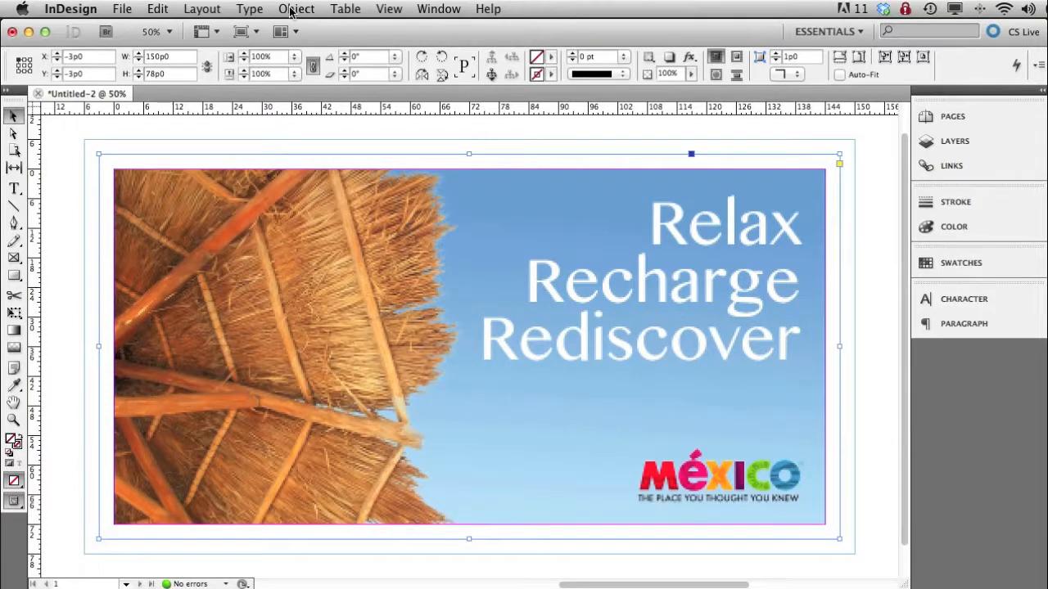
- Set the document's display performance to High Quality Display
{"action": "left_click", "coordinate": [391, 10]}
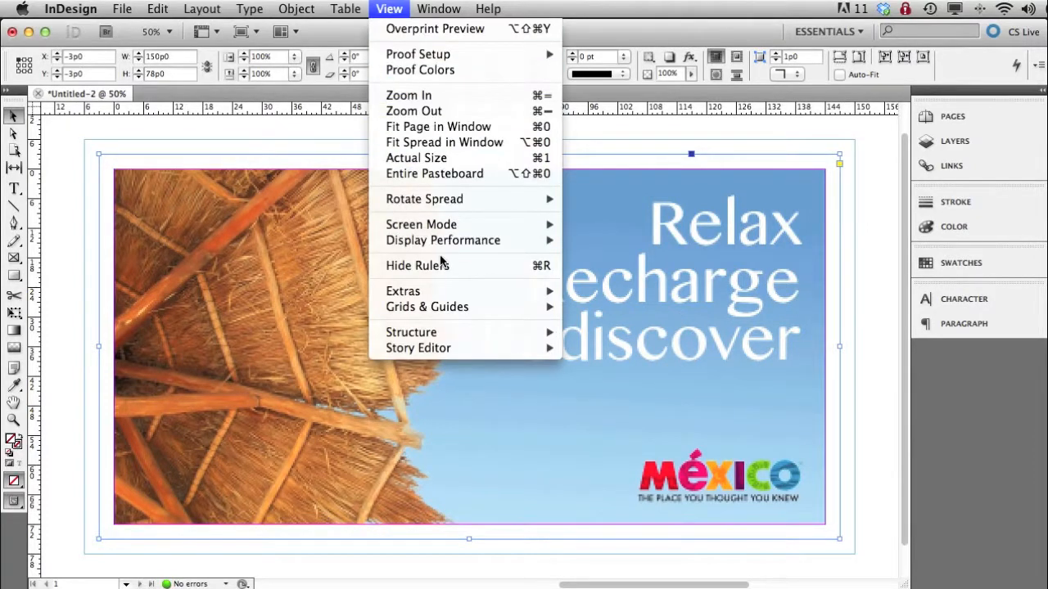
{"action": "mouse_move", "coordinate": [443, 246]}
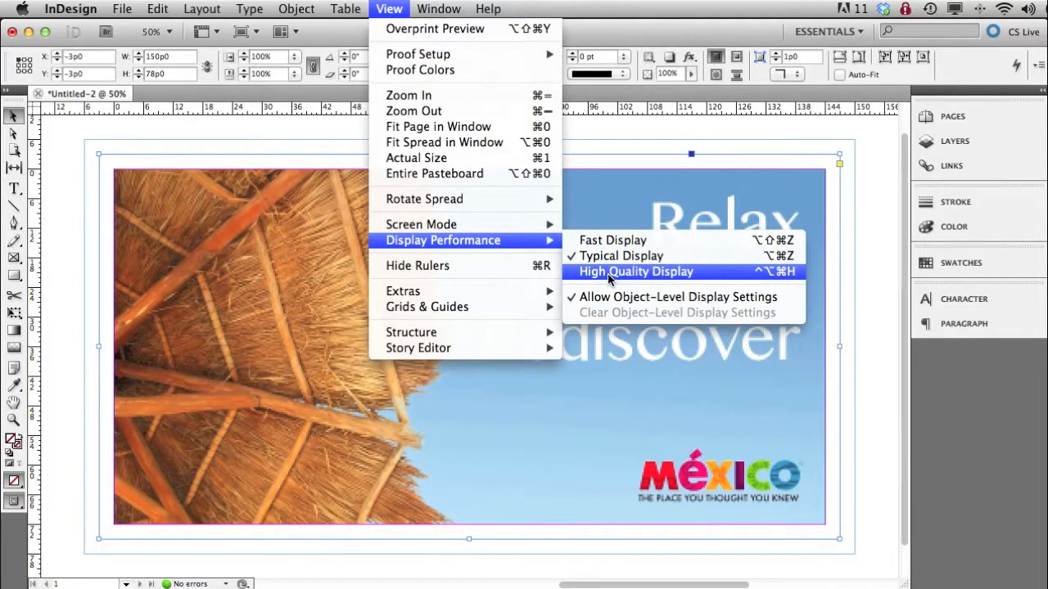
{"action": "left_click", "coordinate": [630, 273]}
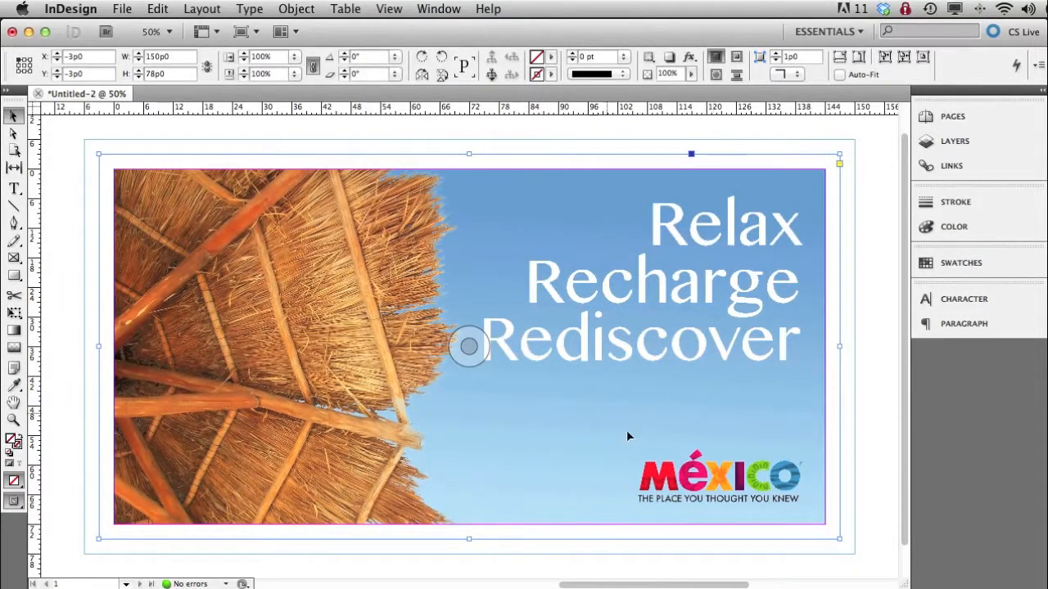
- Check the contents of Layer 1 and lock the layer
{"action": "left_click", "coordinate": [939, 153]}
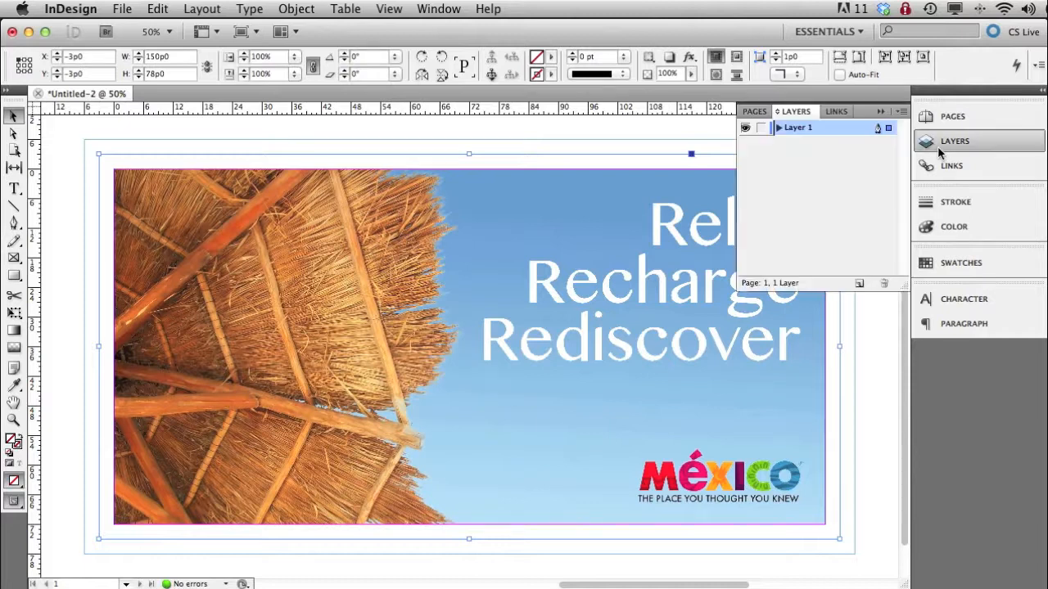
{"action": "left_click", "coordinate": [778, 129]}
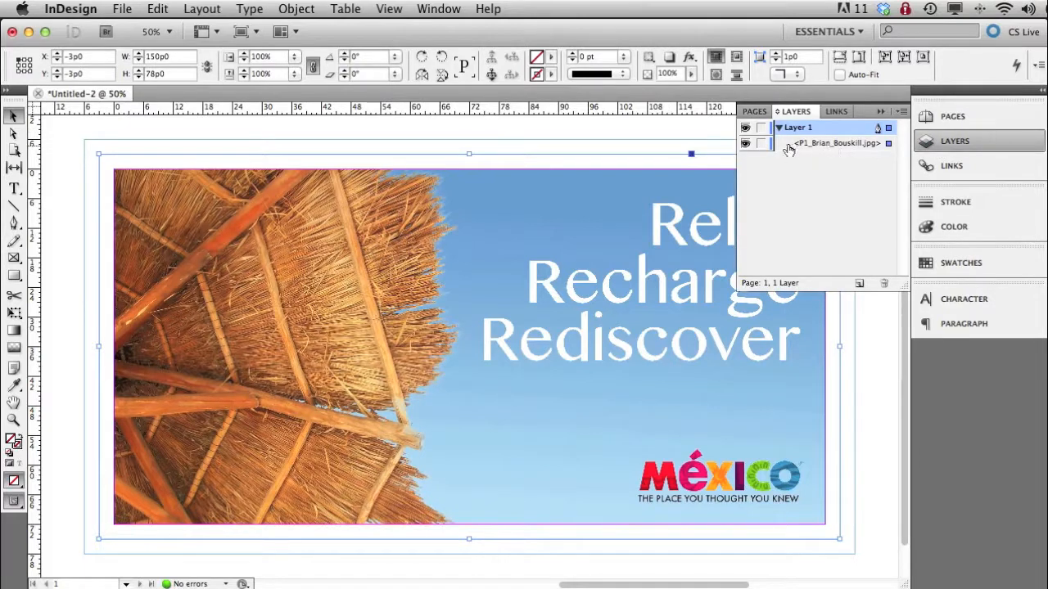
{"action": "left_click", "coordinate": [777, 127]}
{"action": "left_click", "coordinate": [761, 127]}
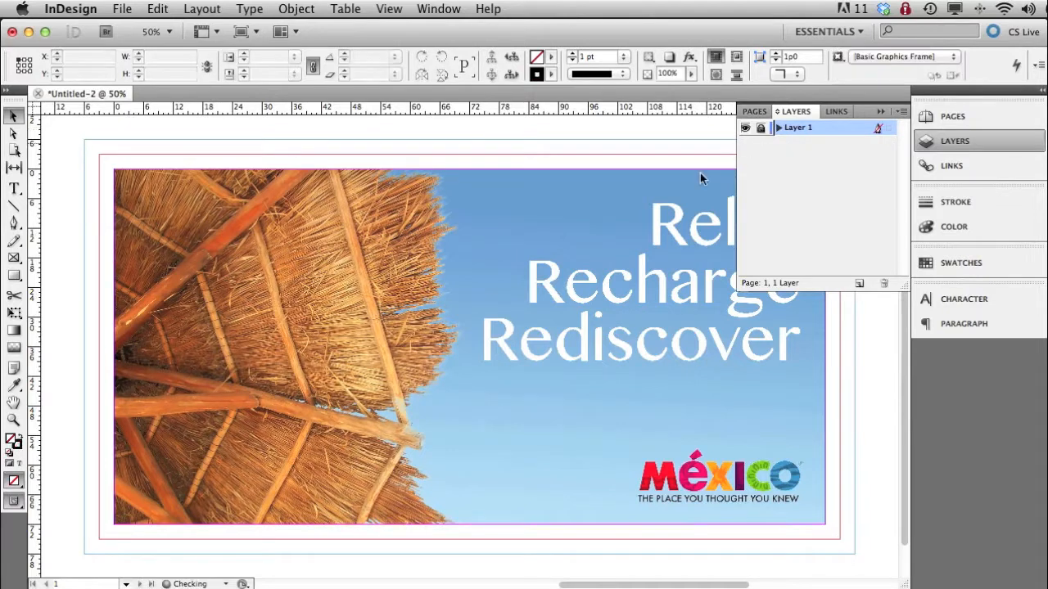
- Add a new layer above Layer 1 and name it logo
{"action": "left_click", "coordinate": [860, 284]}
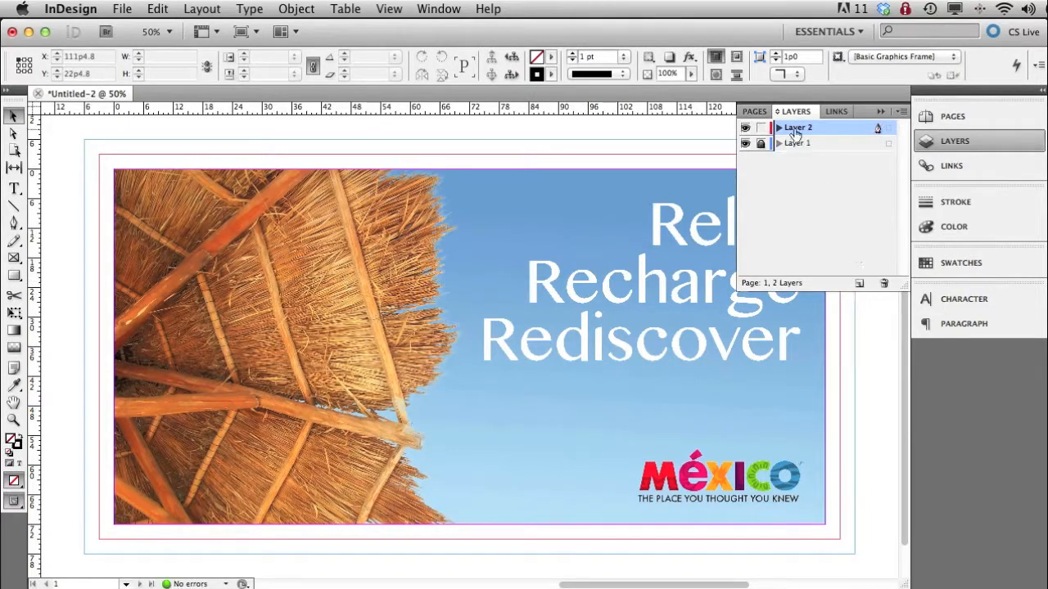
{"action": "double_click", "coordinate": [796, 129]}
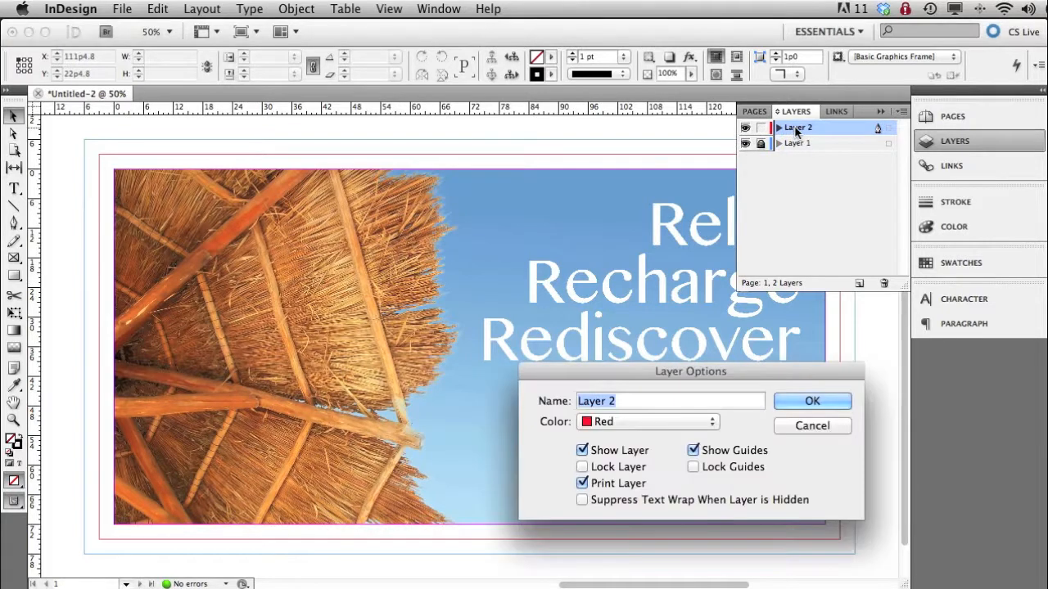
{"action": "type", "text": "logo"}
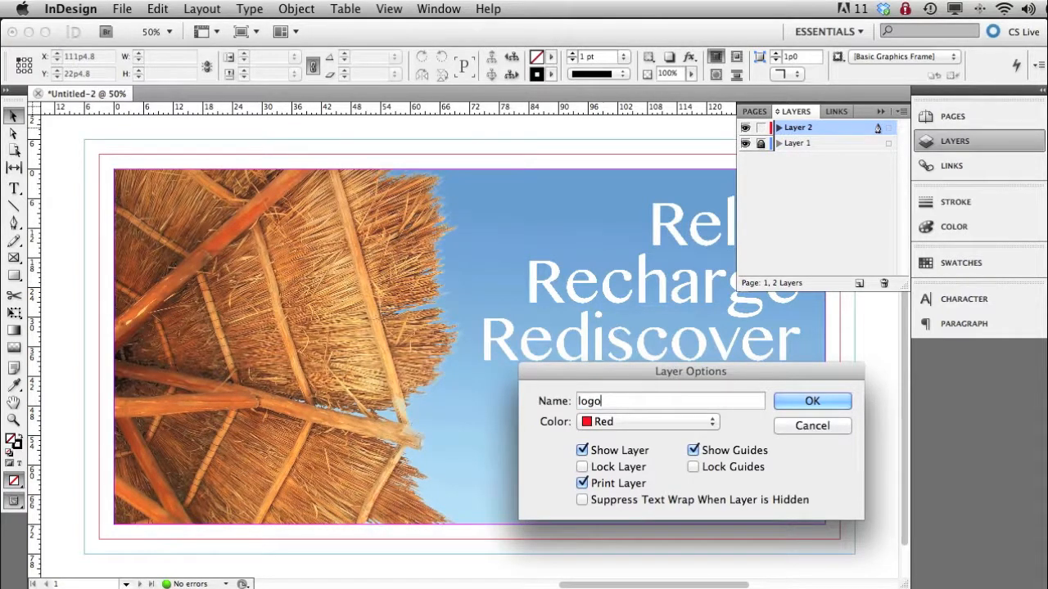
{"action": "key", "text": "Return"}
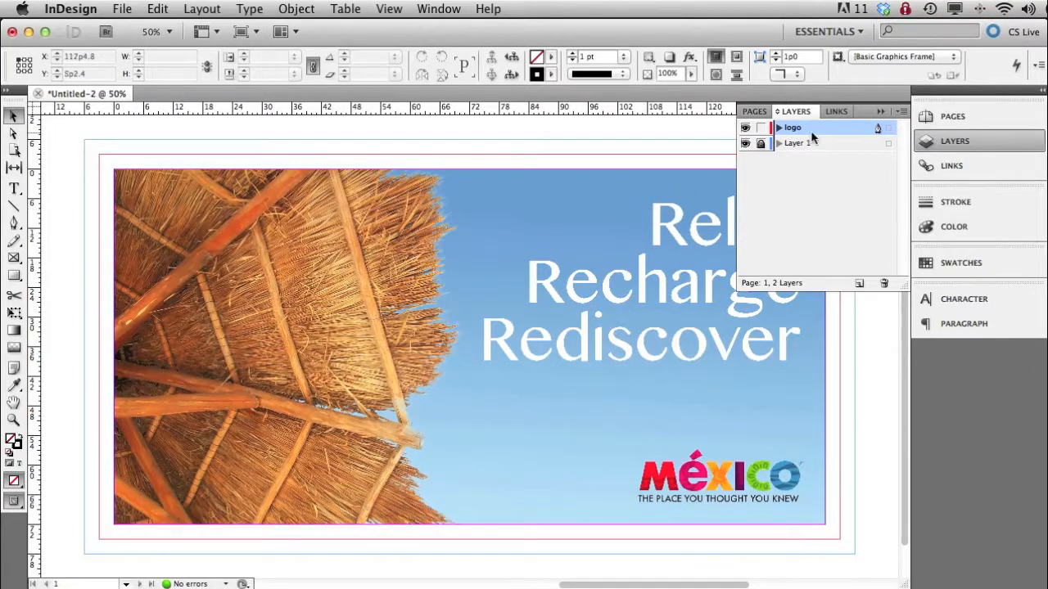
{"action": "left_click", "coordinate": [951, 140]}
- Place MEXICO_Logo_cmyk_Black.ai from the project's Eps folder at full size just above the logo in the comp image
{"action": "left_click", "coordinate": [123, 9]}
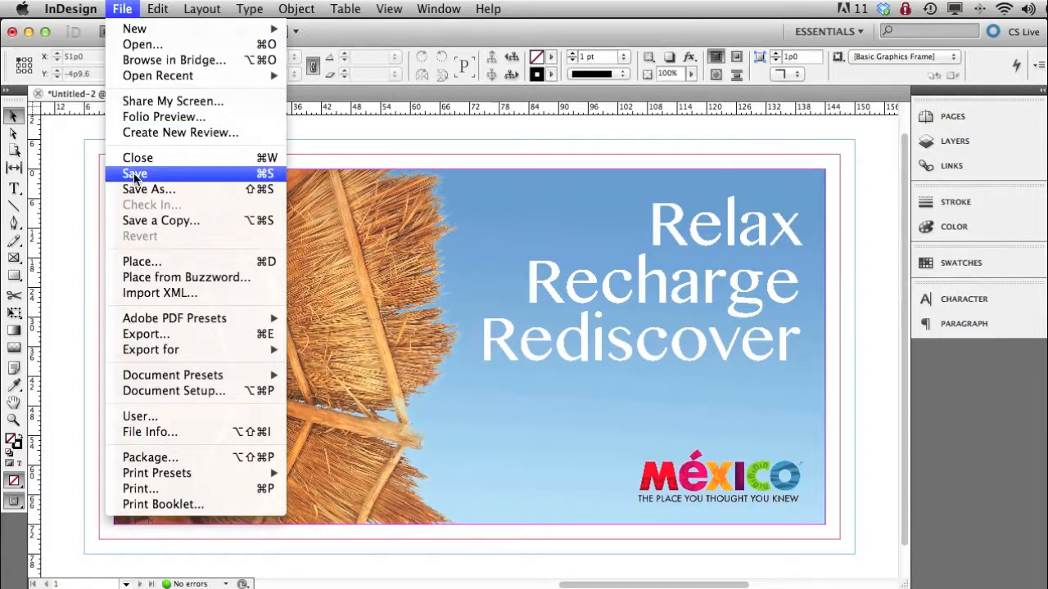
{"action": "left_click", "coordinate": [138, 261]}
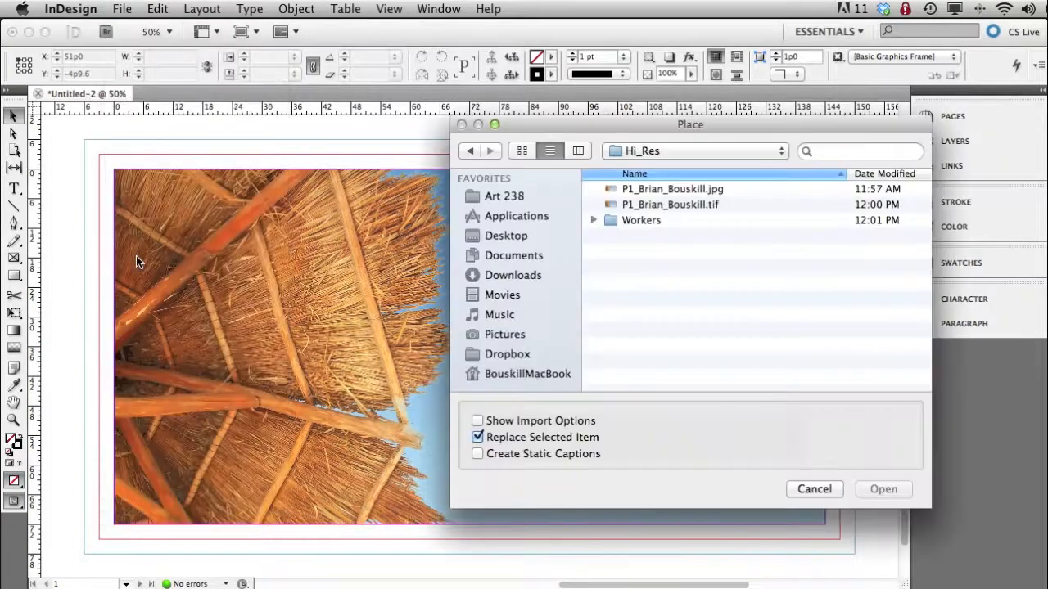
{"action": "left_click", "coordinate": [647, 154]}
{"action": "left_click", "coordinate": [647, 169]}
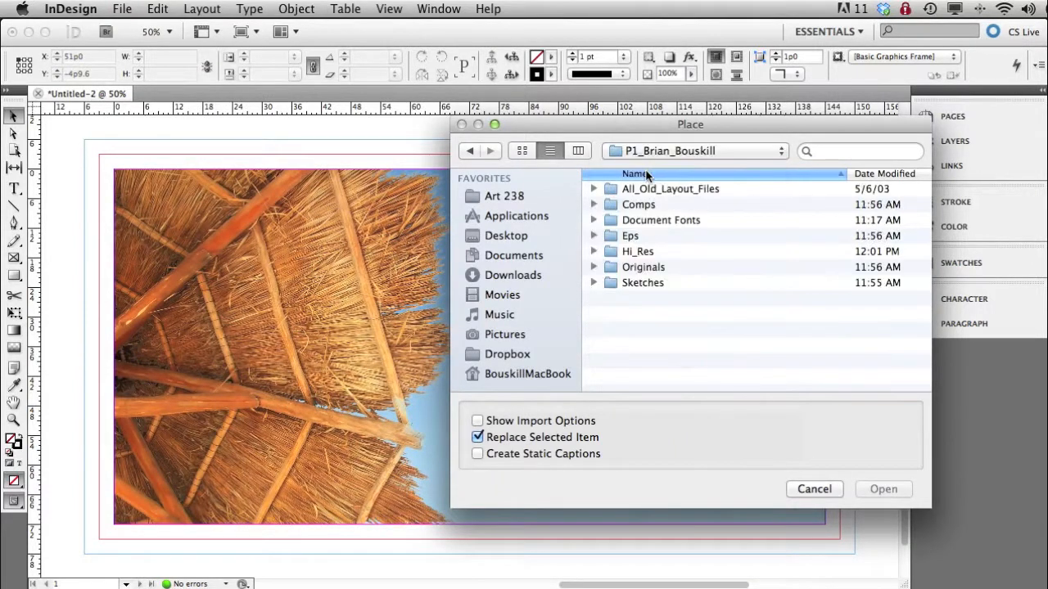
{"action": "left_click", "coordinate": [593, 237]}
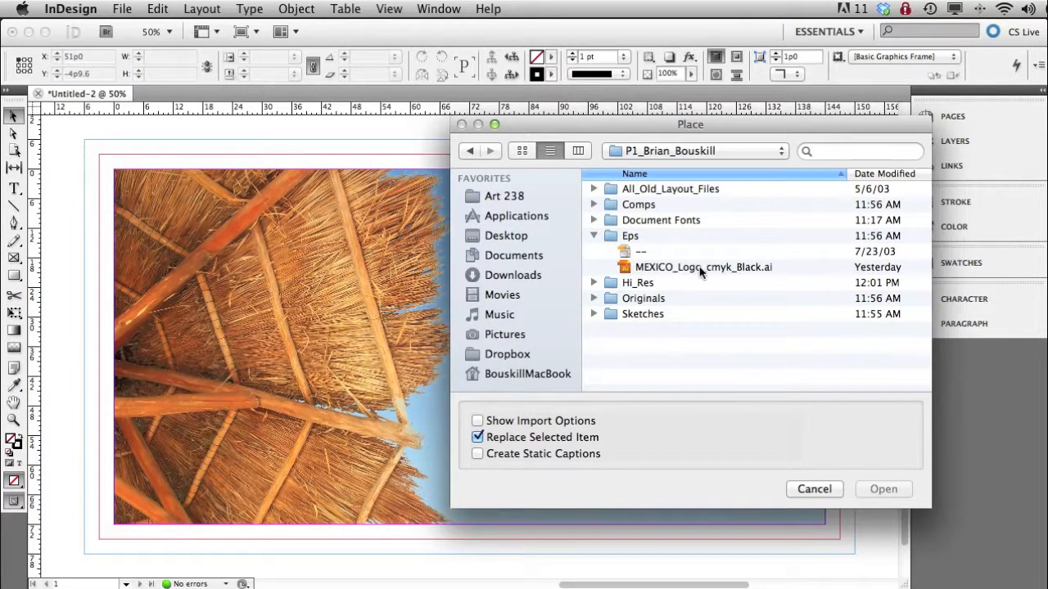
{"action": "double_click", "coordinate": [745, 267]}
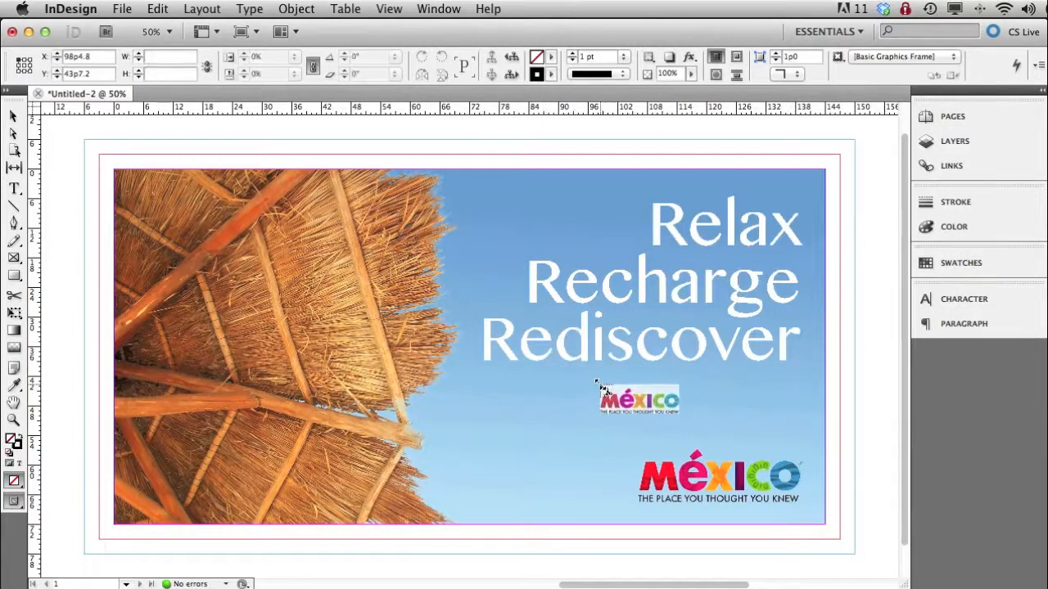
{"action": "left_click", "coordinate": [598, 382]}
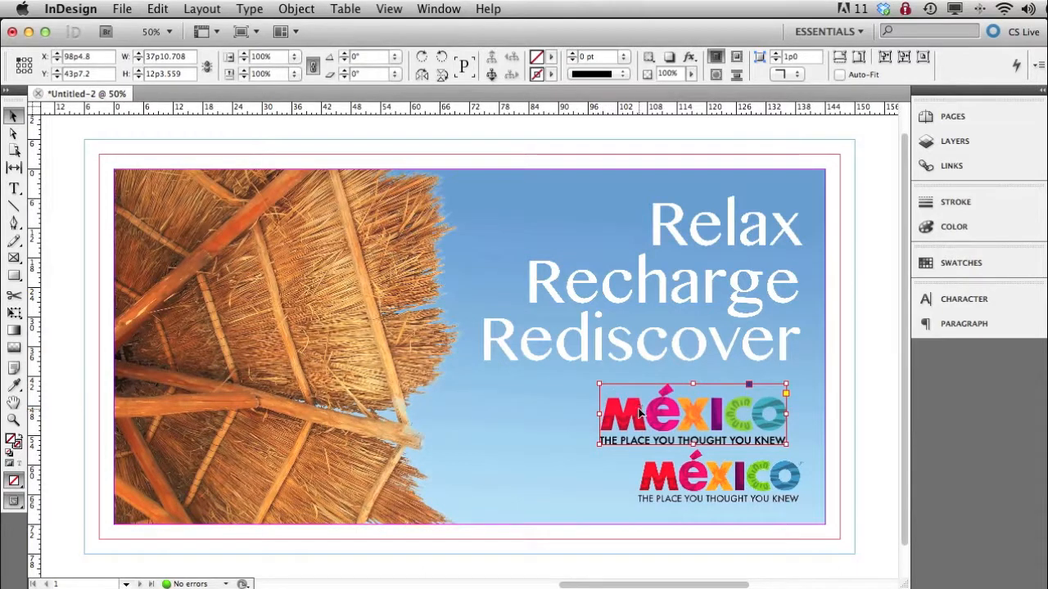
- Move the placed logo over the comp's logo and set its reference point to the center
{"action": "left_click_drag", "start_coordinate": [573, 368], "coordinate": [813, 518]}
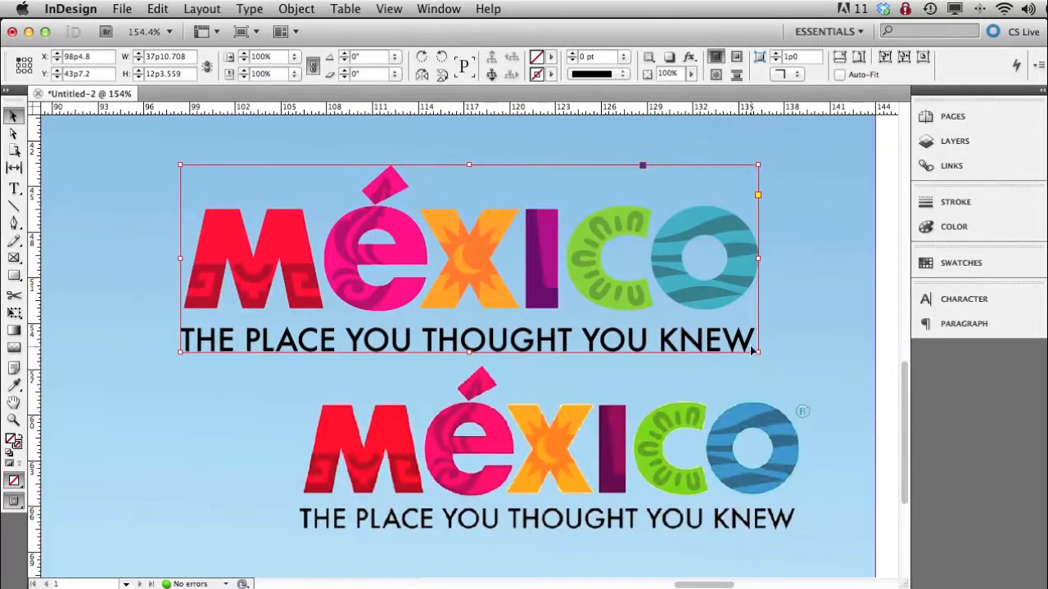
{"action": "left_click_drag", "start_coordinate": [758, 325], "coordinate": [817, 467]}
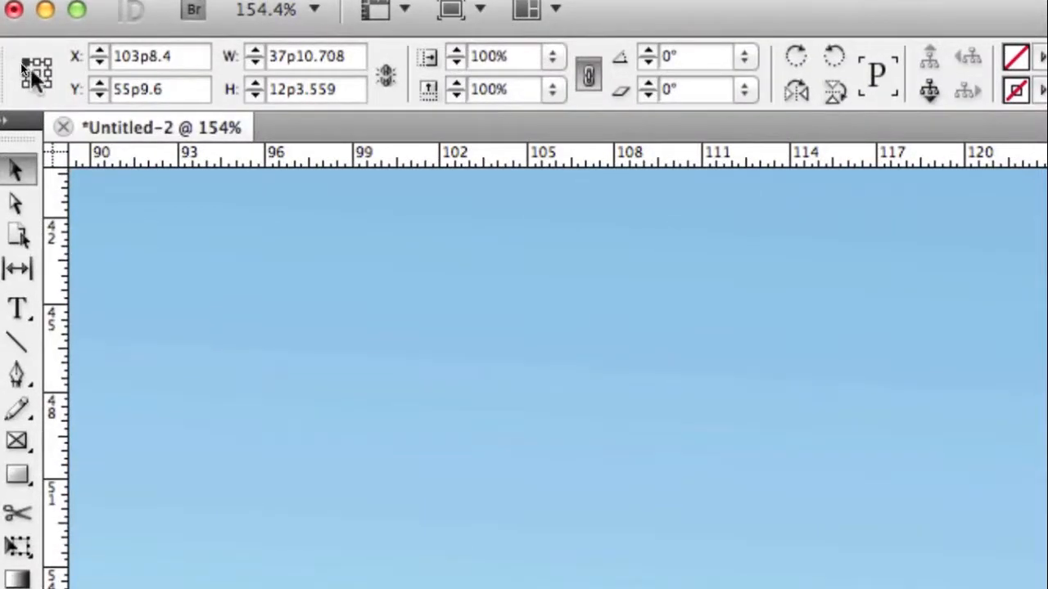
{"action": "left_click", "coordinate": [22, 65]}
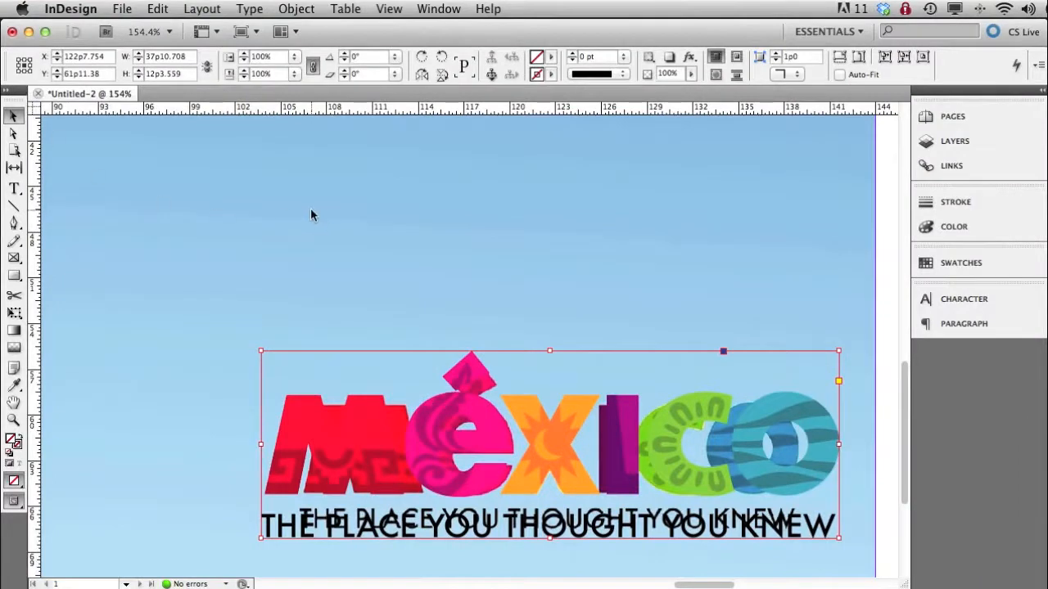
- Scale the placed logo down proportionally in 1% steps to about 32p7 wide, matching the comp's logo
{"action": "left_click", "coordinate": [243, 77]}
{"action": "left_click", "coordinate": [243, 76]}
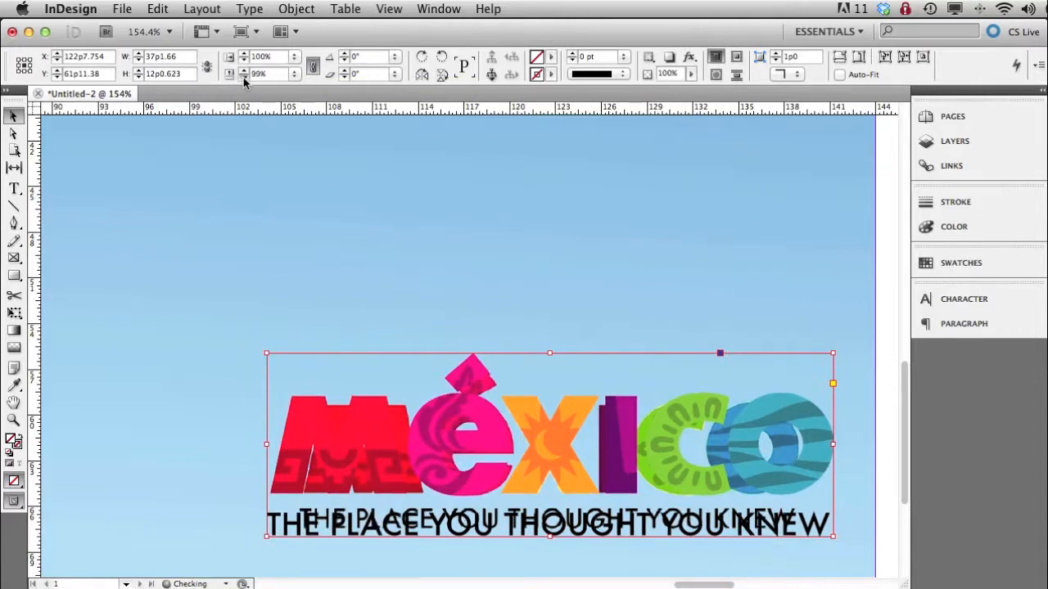
{"action": "left_click", "coordinate": [243, 77]}
{"action": "left_click", "coordinate": [243, 77]}
{"action": "left_click", "coordinate": [243, 77]}
{"action": "left_click", "coordinate": [243, 77]}
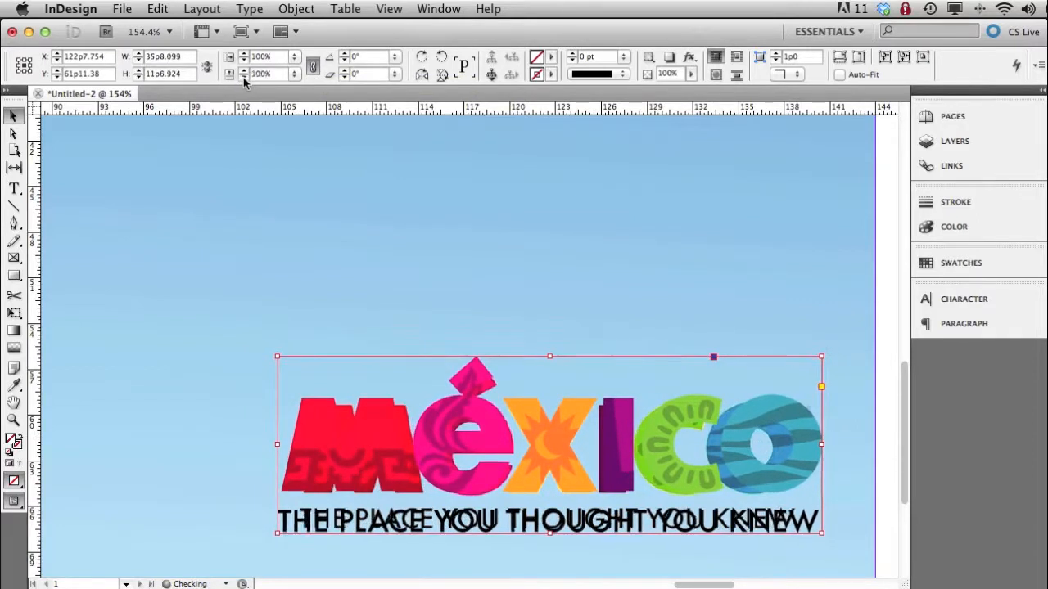
{"action": "left_click", "coordinate": [243, 77]}
{"action": "left_click", "coordinate": [243, 77]}
{"action": "left_click", "coordinate": [243, 77]}
{"action": "left_click", "coordinate": [243, 77]}
{"action": "left_click", "coordinate": [243, 76]}
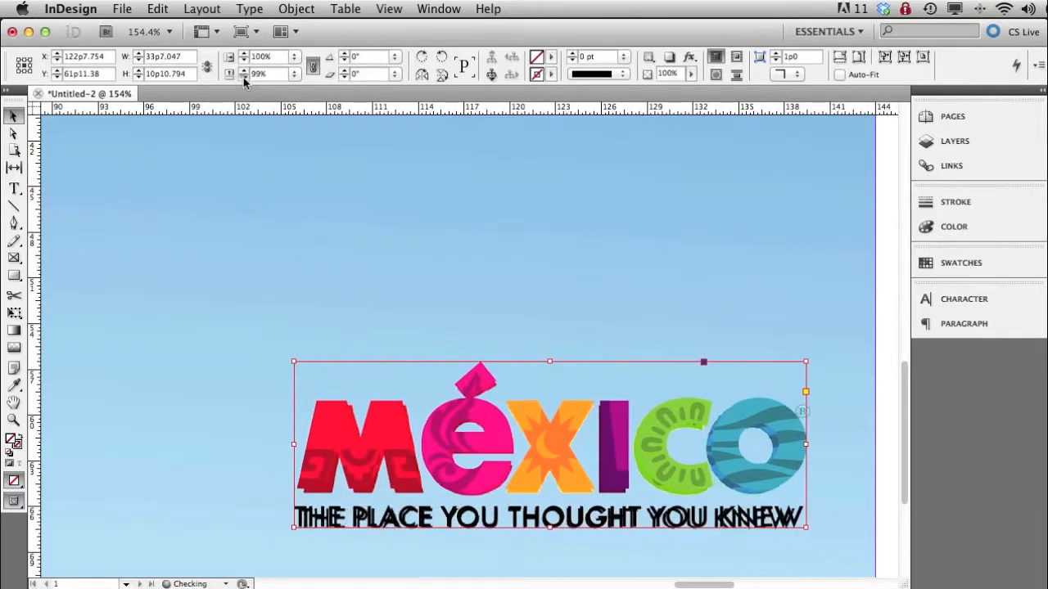
{"action": "left_click", "coordinate": [243, 77]}
{"action": "left_click", "coordinate": [244, 77]}
{"action": "left_click", "coordinate": [243, 77]}
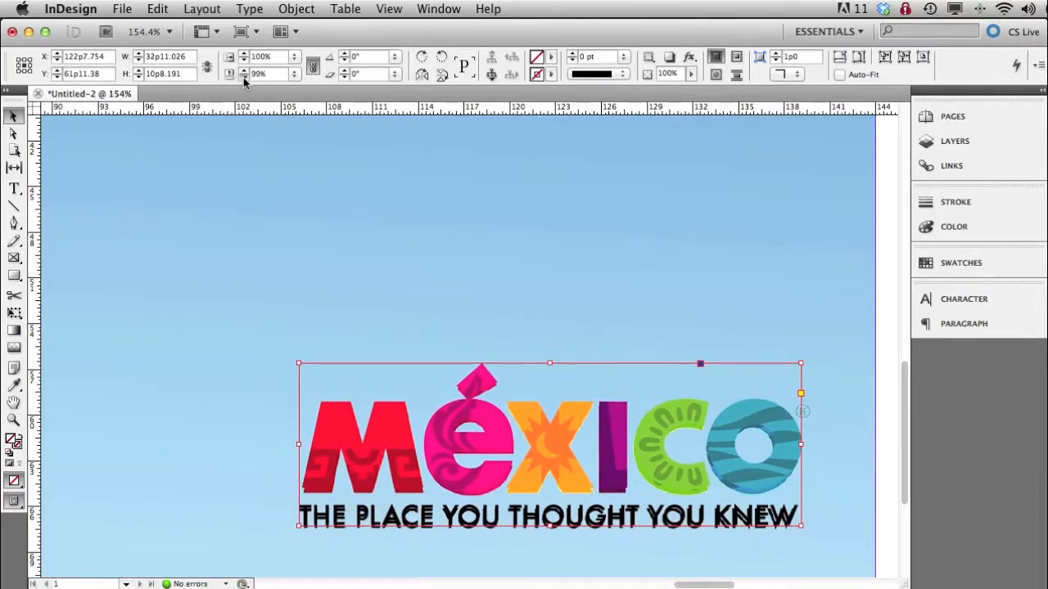
{"action": "left_click", "coordinate": [243, 77]}
- Nudge the scaled logo into exact alignment with the comp's logo and deselect it
{"action": "left_click_drag", "start_coordinate": [624, 436], "coordinate": [621, 436]}
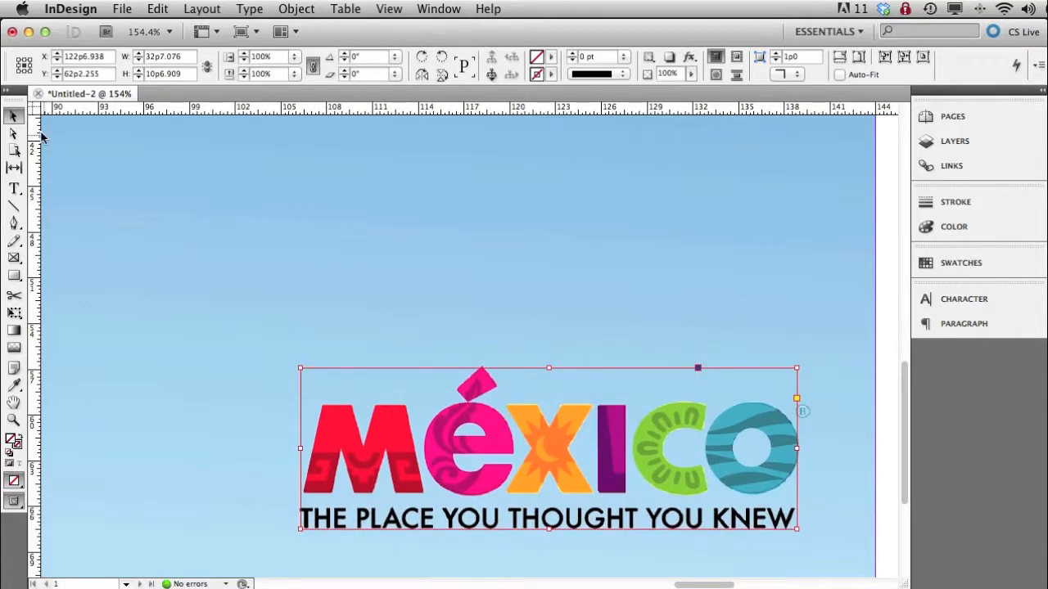
{"action": "left_click", "coordinate": [151, 160]}
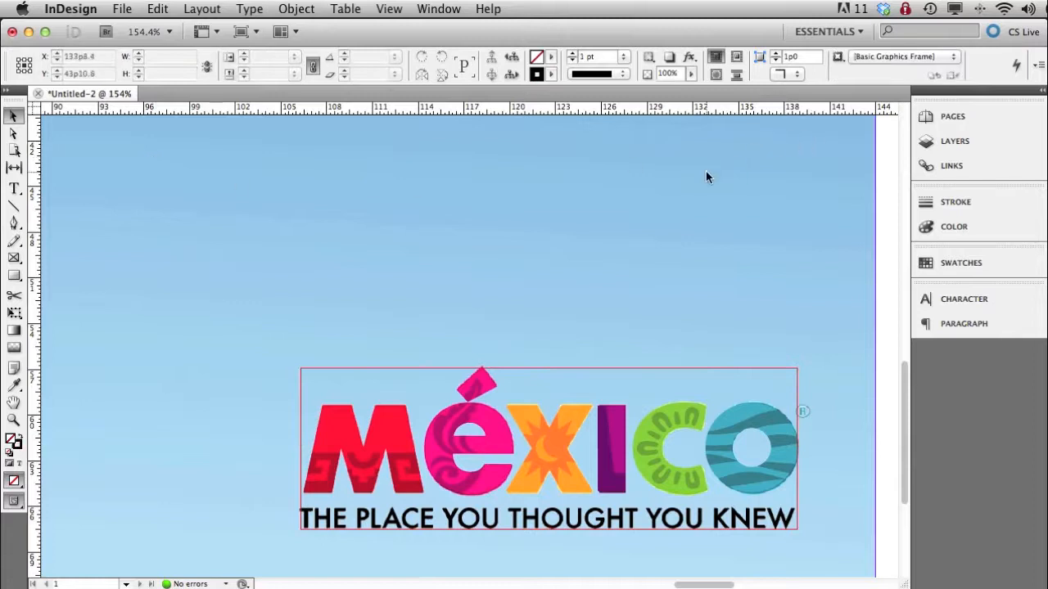
{"action": "key", "text": "super+0"}
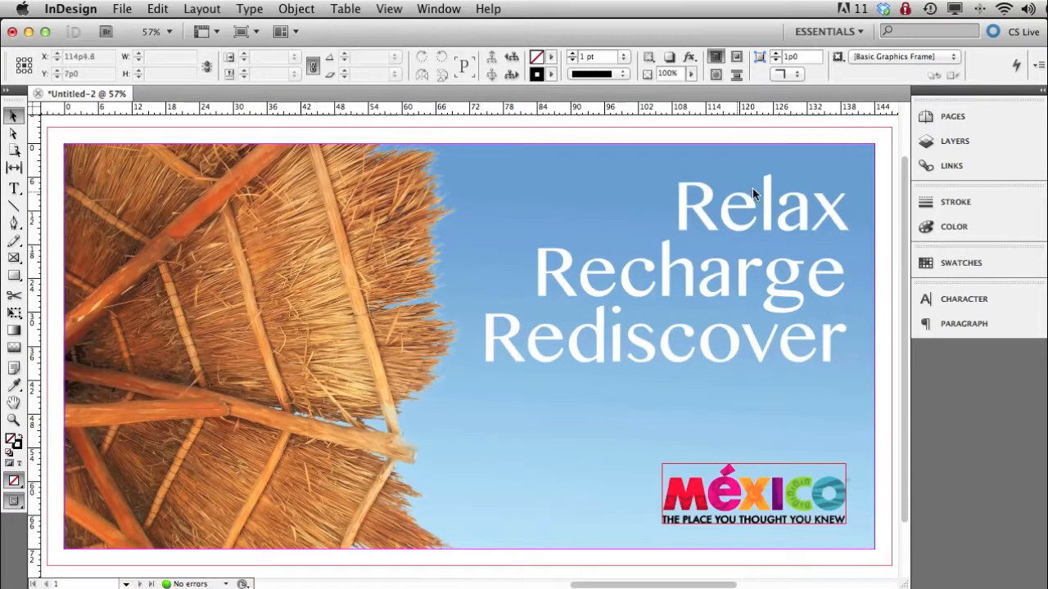
- Lock the logo layer and add a new layer named text above it
{"action": "left_click", "coordinate": [958, 141]}
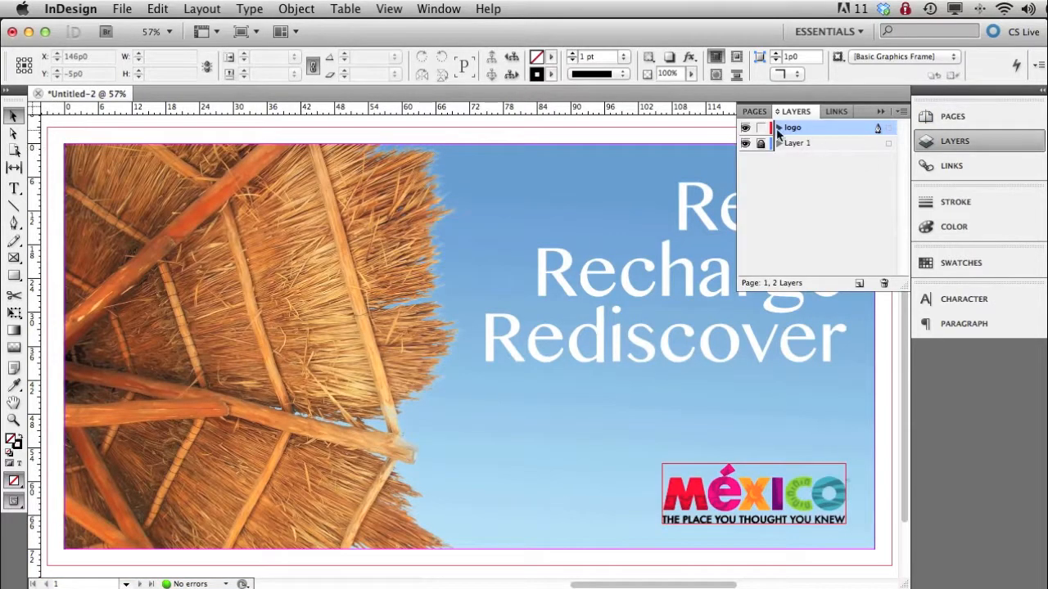
{"action": "left_click", "coordinate": [761, 129]}
{"action": "left_click", "coordinate": [860, 283]}
{"action": "double_click", "coordinate": [798, 129]}
{"action": "type", "text": "te"}
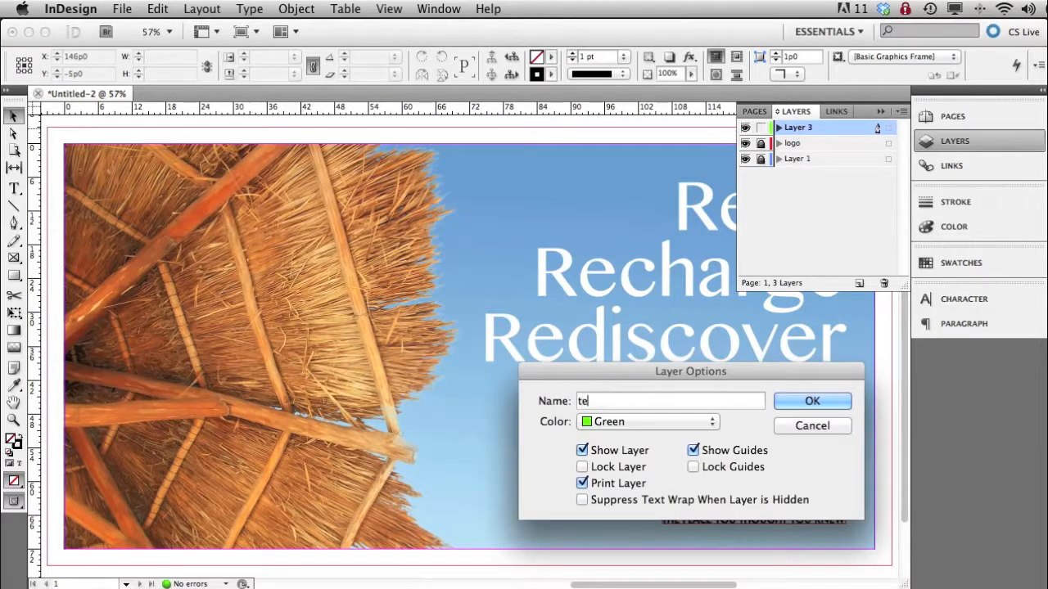
{"action": "type", "text": "xt"}
{"action": "key", "text": "Return"}
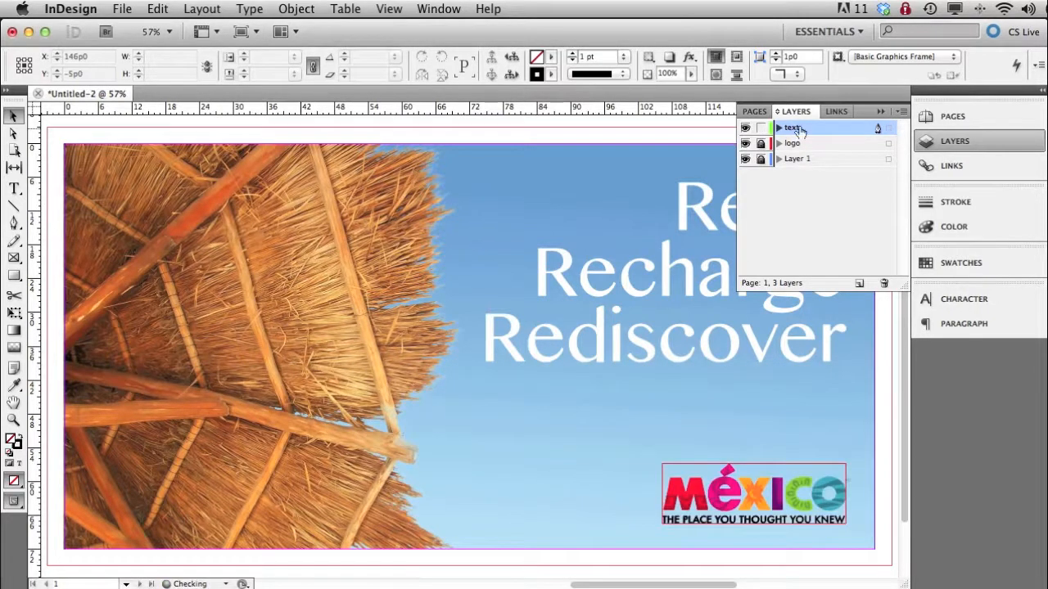
{"action": "left_click", "coordinate": [958, 142]}
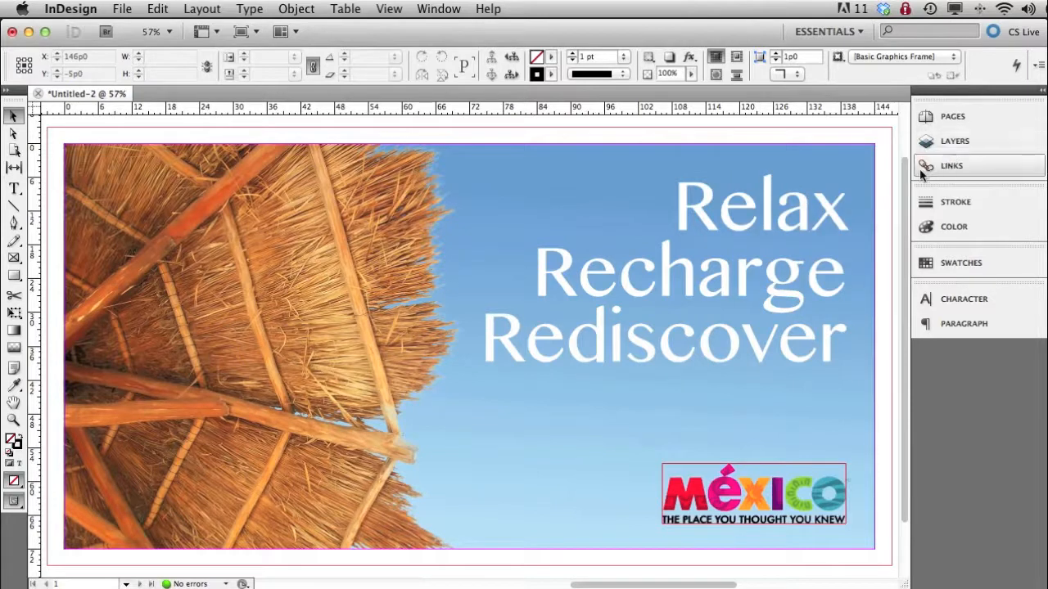
- Create a text frame about 77p5 by 40p7 around the comp's headline and enter Relax, Recharge and Rediscover on separate lines
{"action": "left_click", "coordinate": [15, 190]}
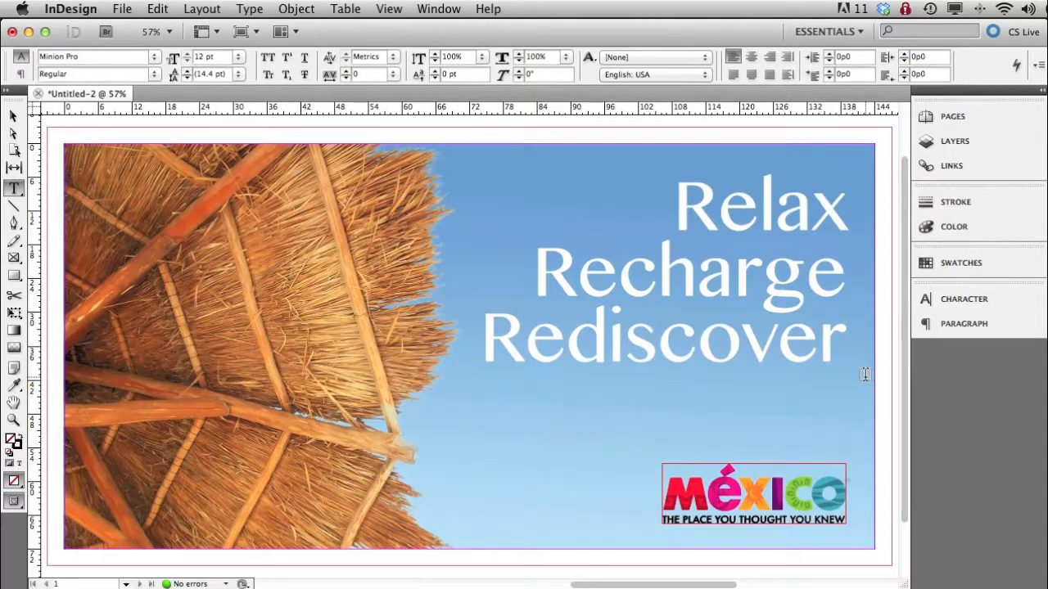
{"action": "left_click_drag", "start_coordinate": [432, 157], "coordinate": [869, 386]}
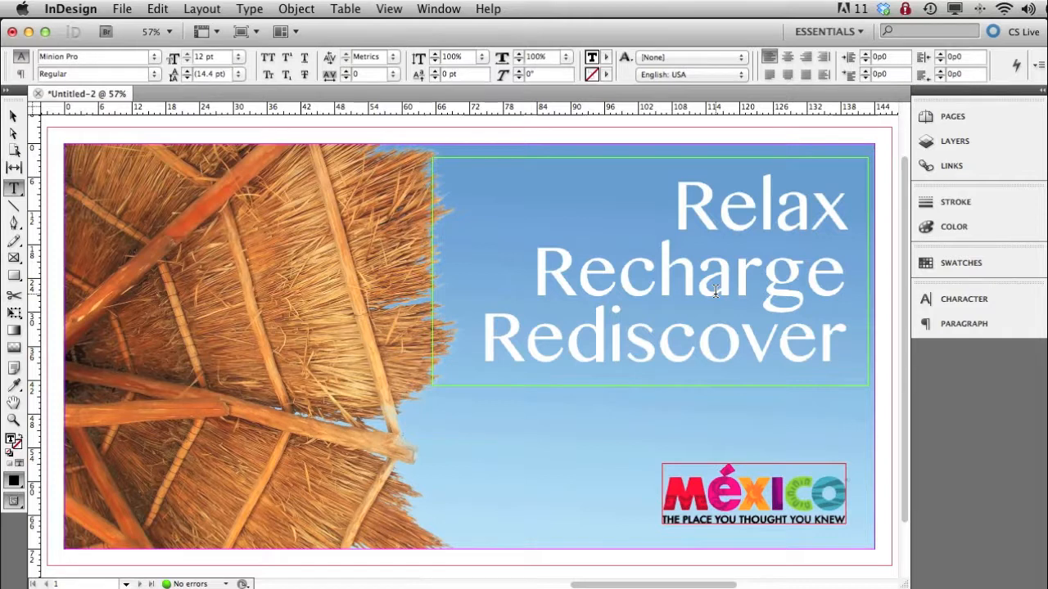
{"action": "type", "text": "R"}
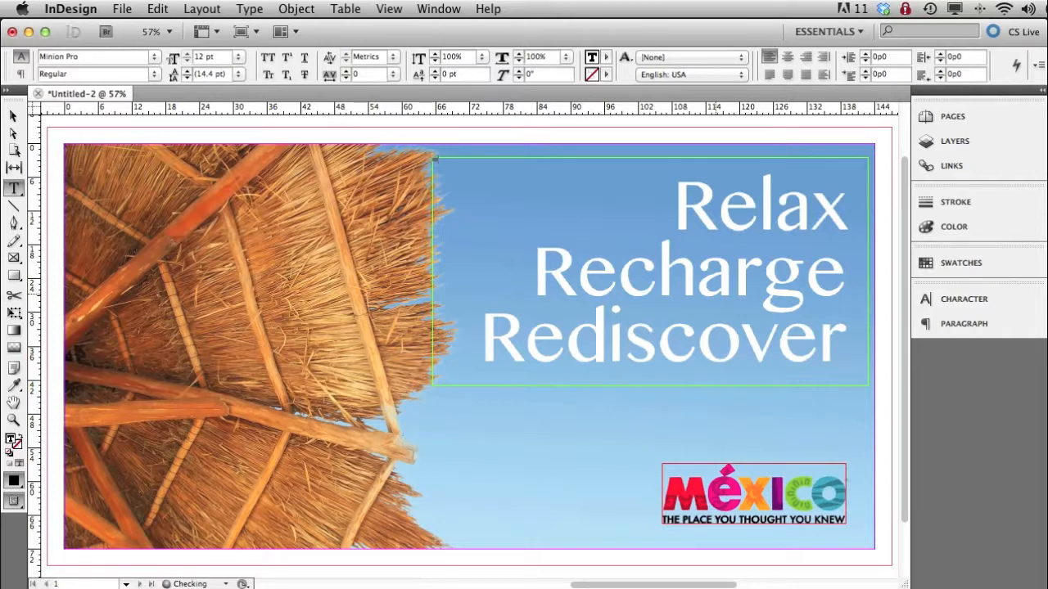
{"action": "type", "text": "elax"}
{"action": "type", "text": "disco"}
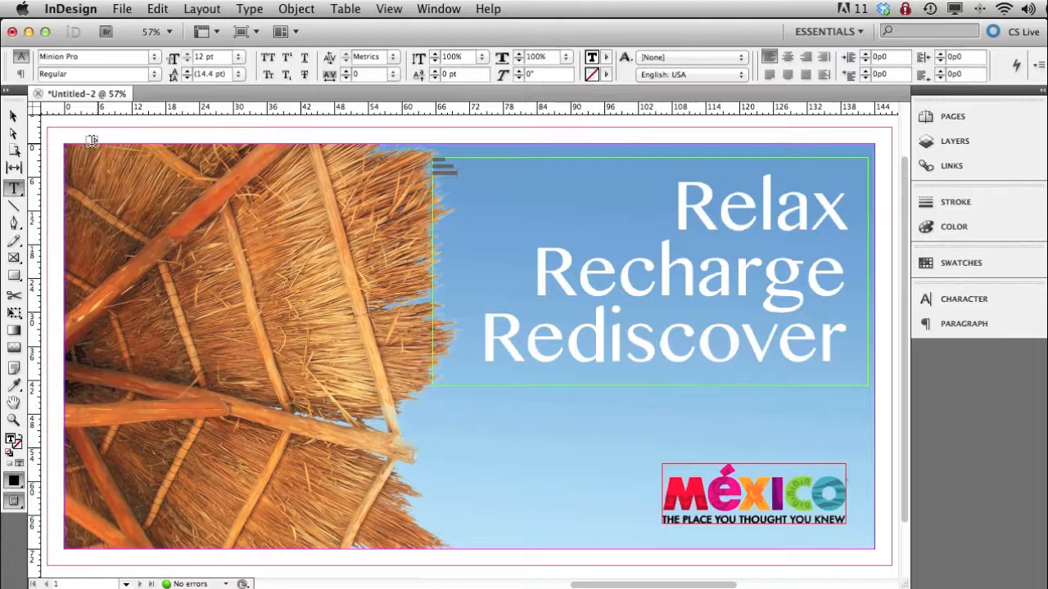
- Set the font size of the whole headline text frame to 72 pt
{"action": "left_click", "coordinate": [13, 116]}
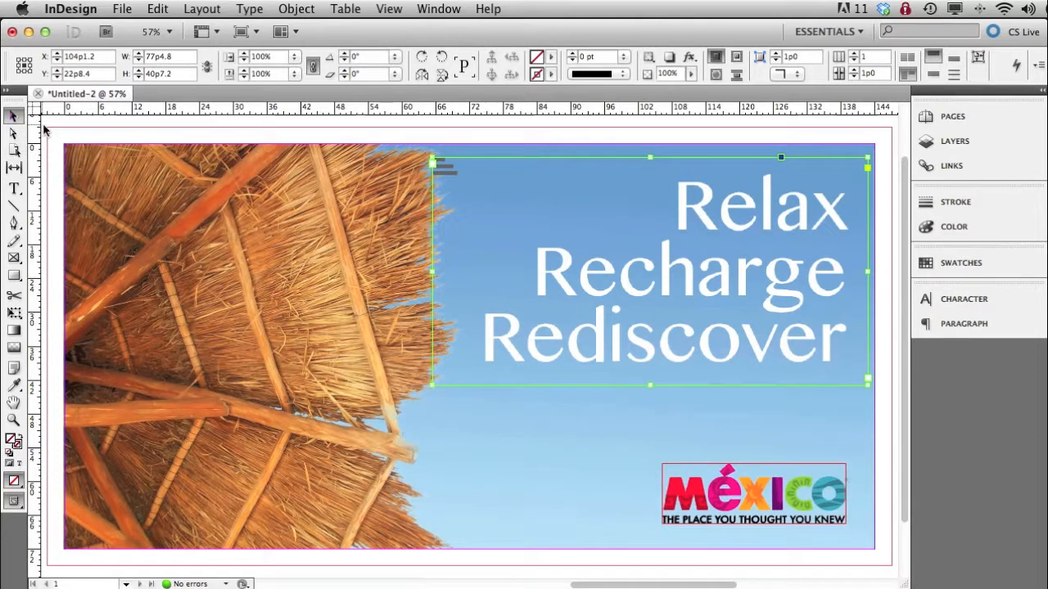
{"action": "left_click", "coordinate": [957, 303]}
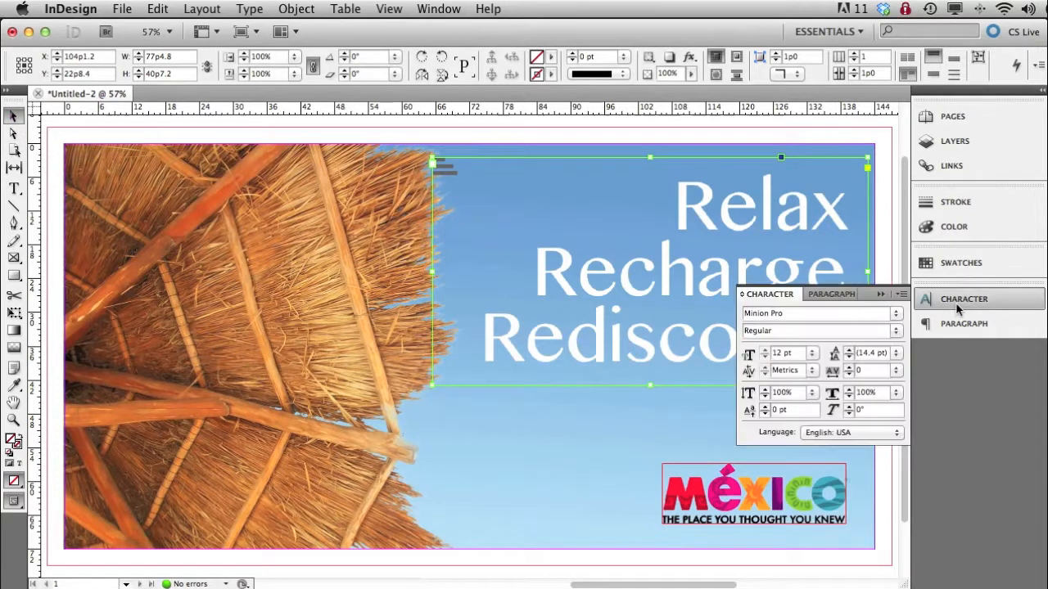
{"action": "left_click", "coordinate": [811, 353]}
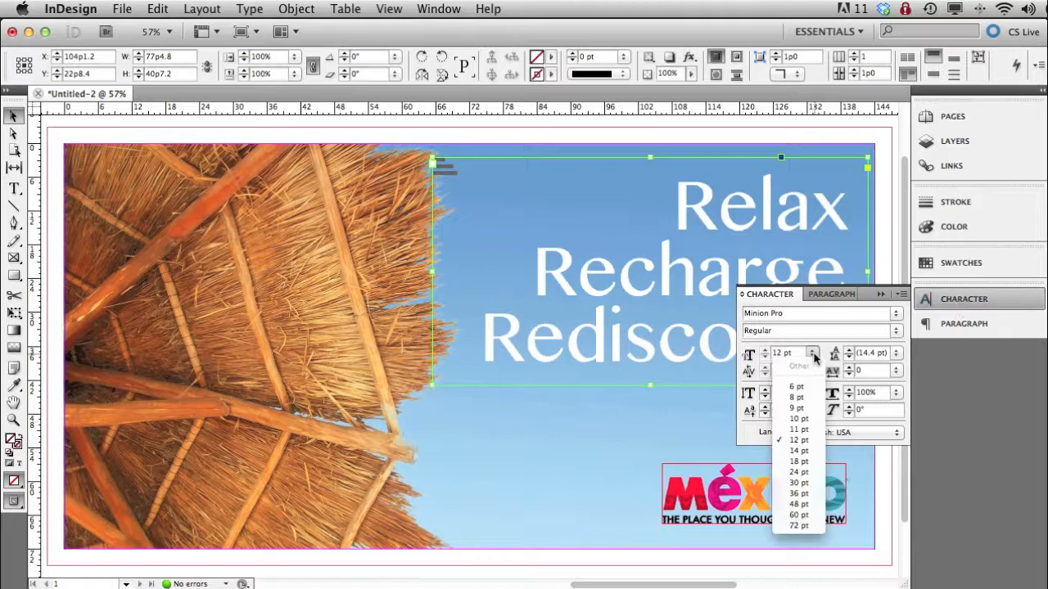
{"action": "left_click", "coordinate": [799, 526]}
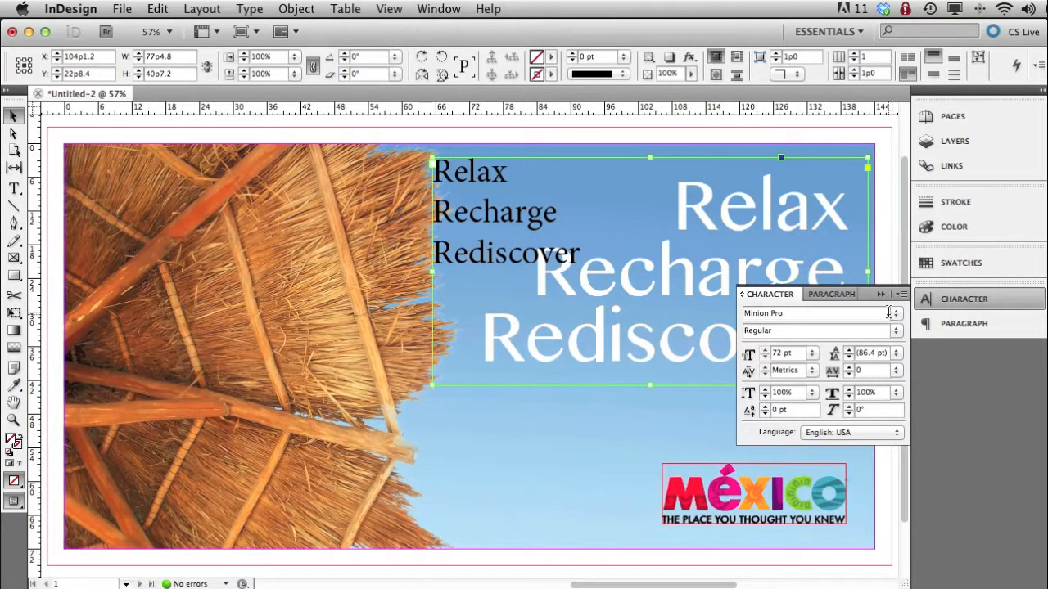
- Align the headline text to the right and bring the character settings back into view
{"action": "left_click", "coordinate": [823, 295]}
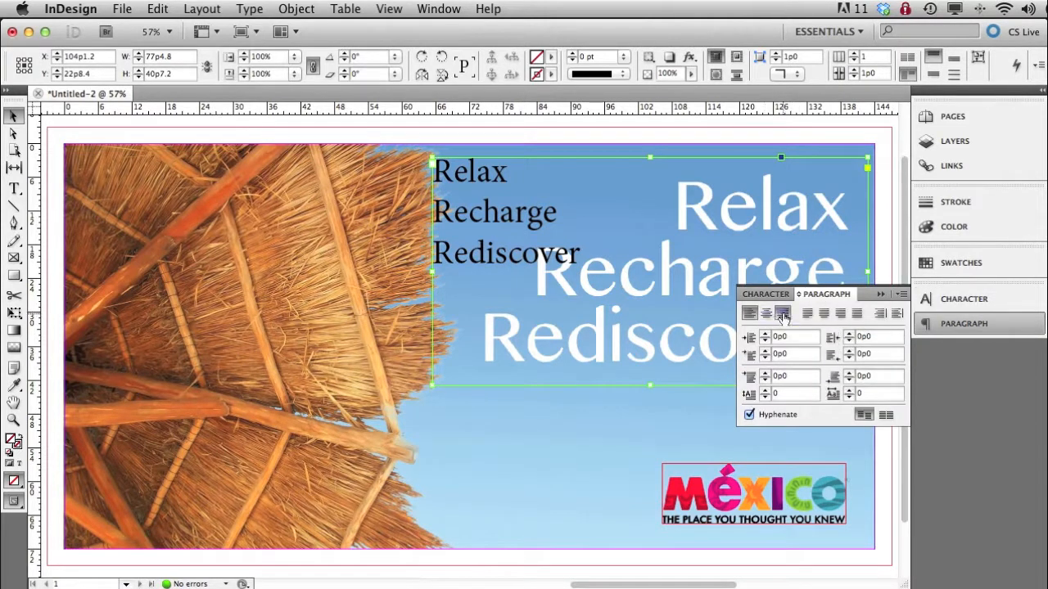
{"action": "left_click", "coordinate": [783, 314]}
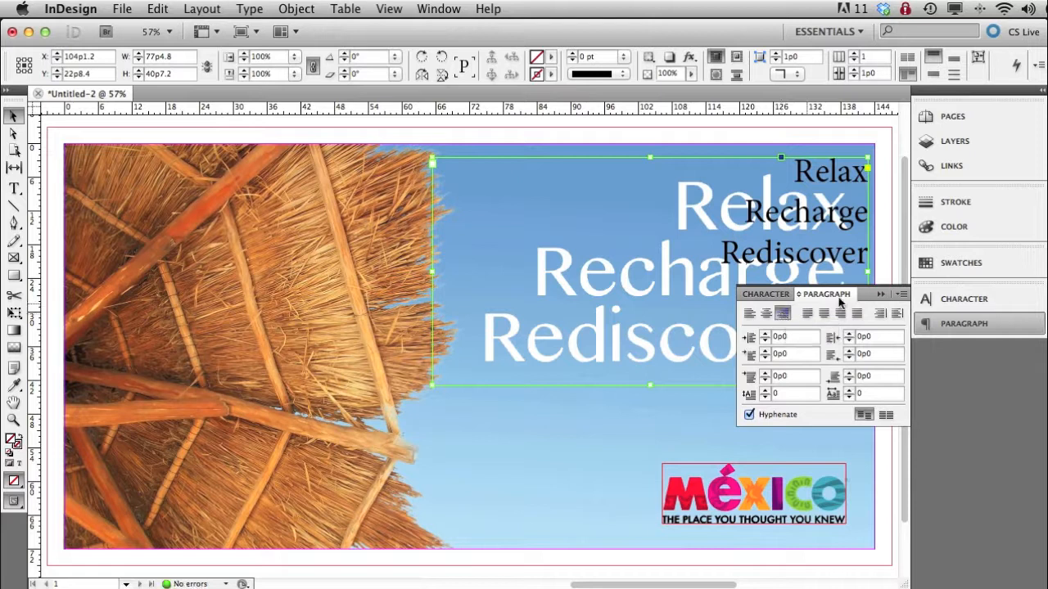
{"action": "left_click", "coordinate": [768, 294]}
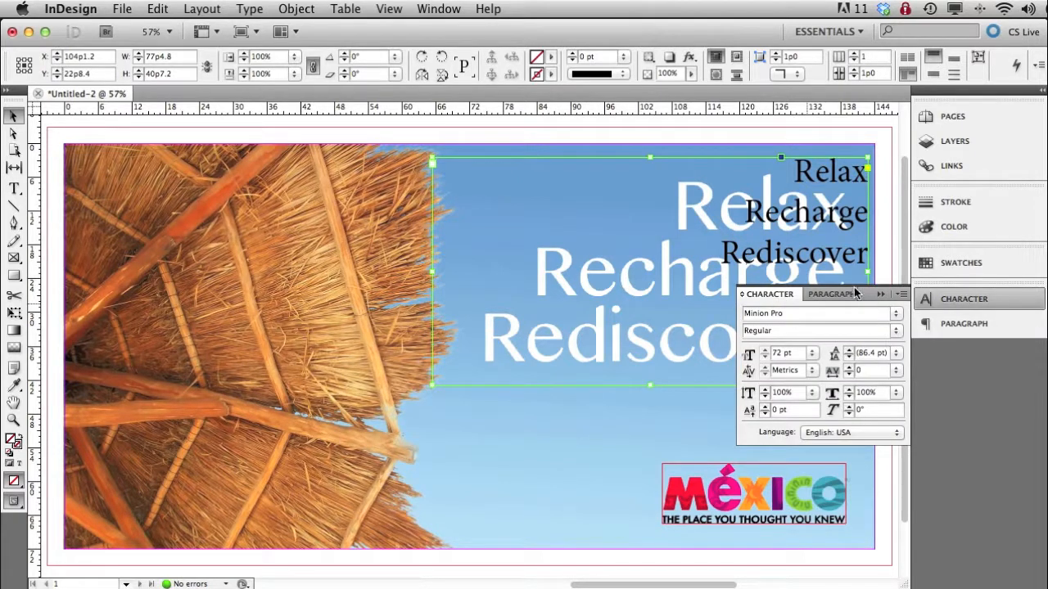
- Change the font of the headline text frame to Oriya MN, going through the font list from Minion Pro
{"action": "left_click_drag", "start_coordinate": [863, 293], "coordinate": [378, 219]}
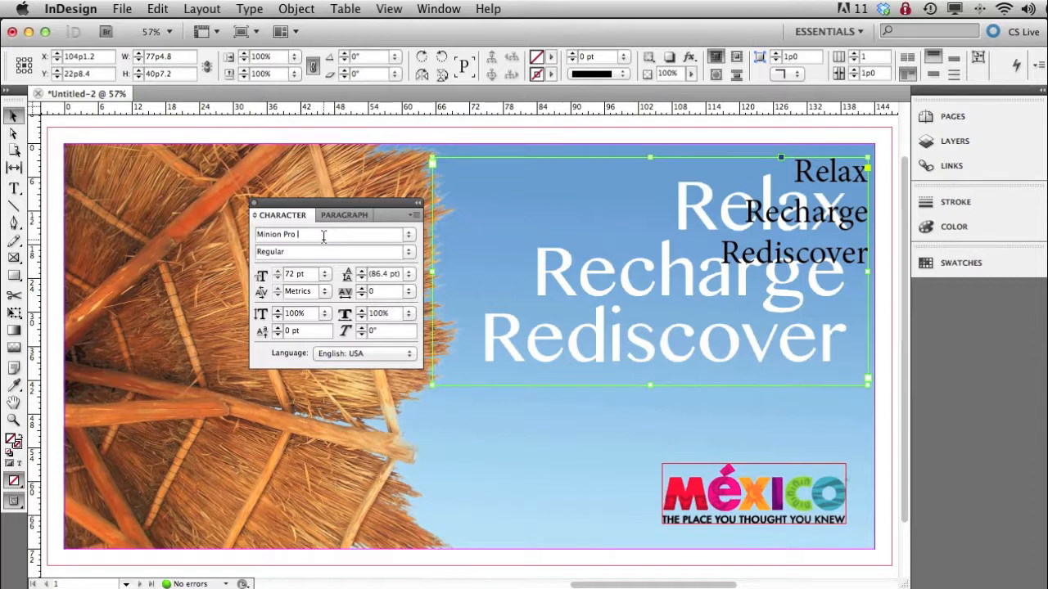
{"action": "key", "text": "super+a"}
{"action": "key", "text": "Down"}
{"action": "key", "text": "Down"}
{"action": "key", "text": "Down"}
{"action": "key", "text": "Down"}
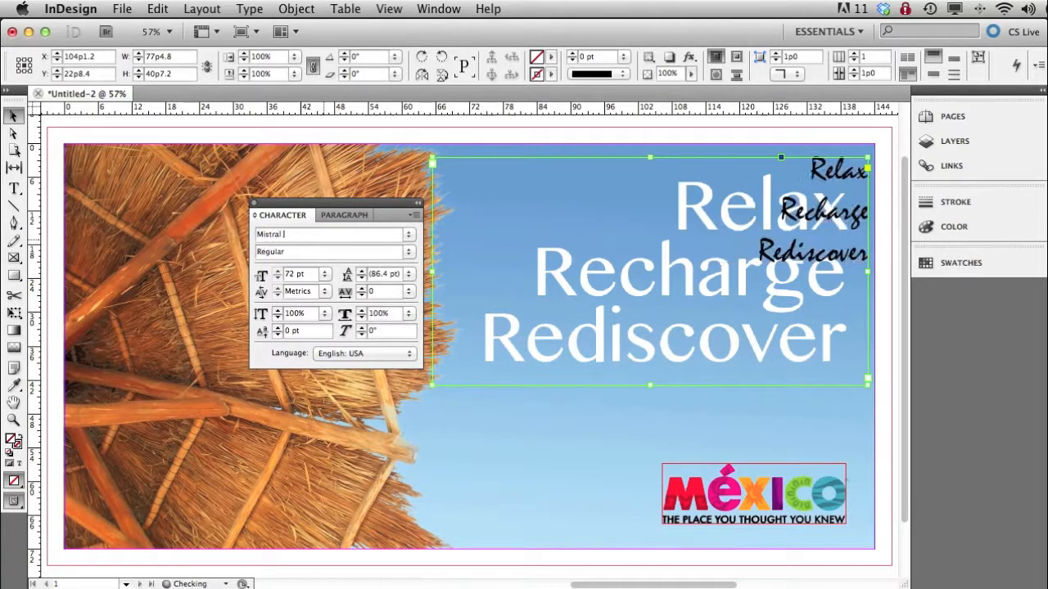
{"action": "key", "text": "Down"}
{"action": "key", "text": "Down"}
{"action": "key", "text": "Down"}
{"action": "key", "text": "Down"}
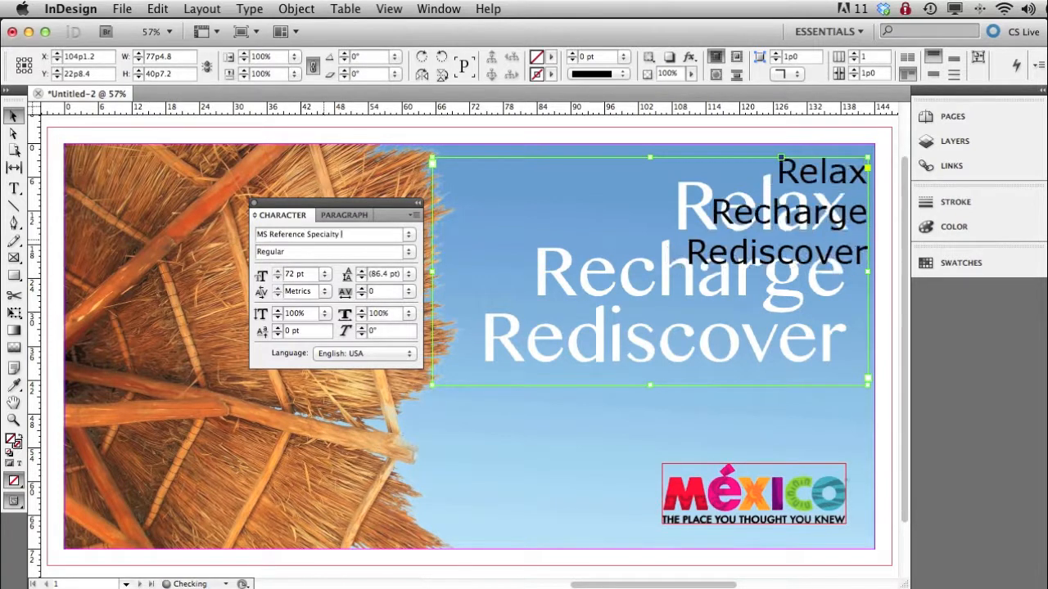
{"action": "key", "text": "Down"}
{"action": "key", "text": "Down"}
{"action": "key", "text": "Down"}
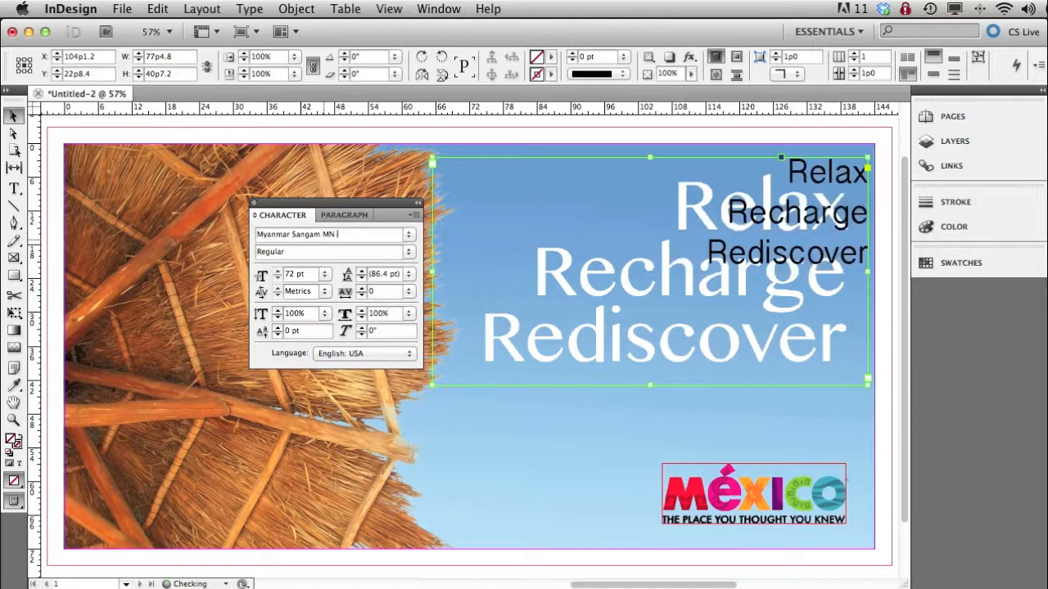
{"action": "key", "text": "Down"}
{"action": "key", "text": "Down"}
{"action": "key", "text": "Down"}
{"action": "key", "text": "Down"}
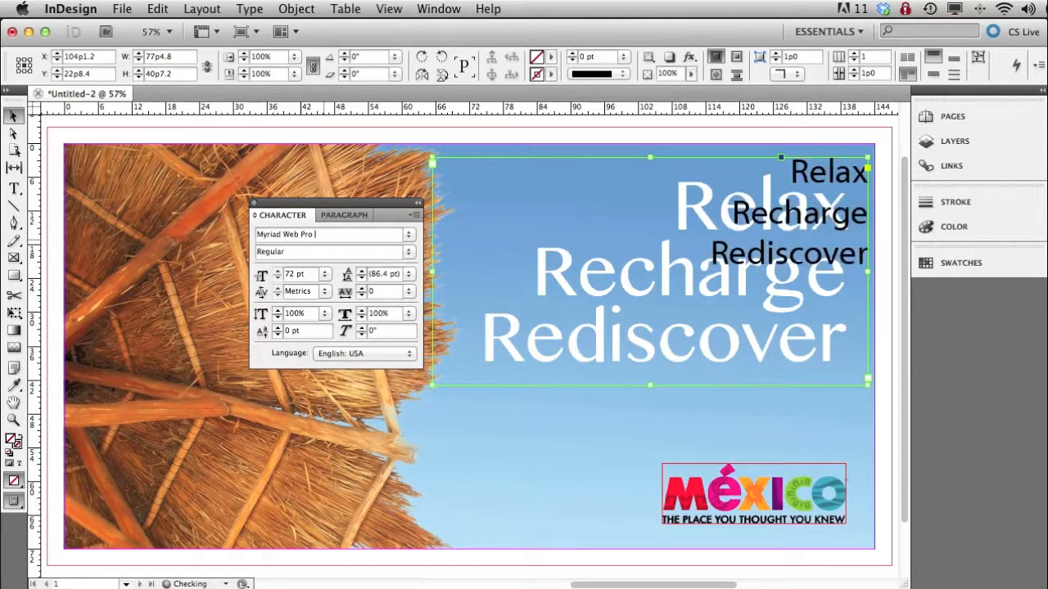
{"action": "key", "text": "Down"}
{"action": "key", "text": "Down"}
{"action": "key", "text": "Down"}
{"action": "key", "text": "Down"}
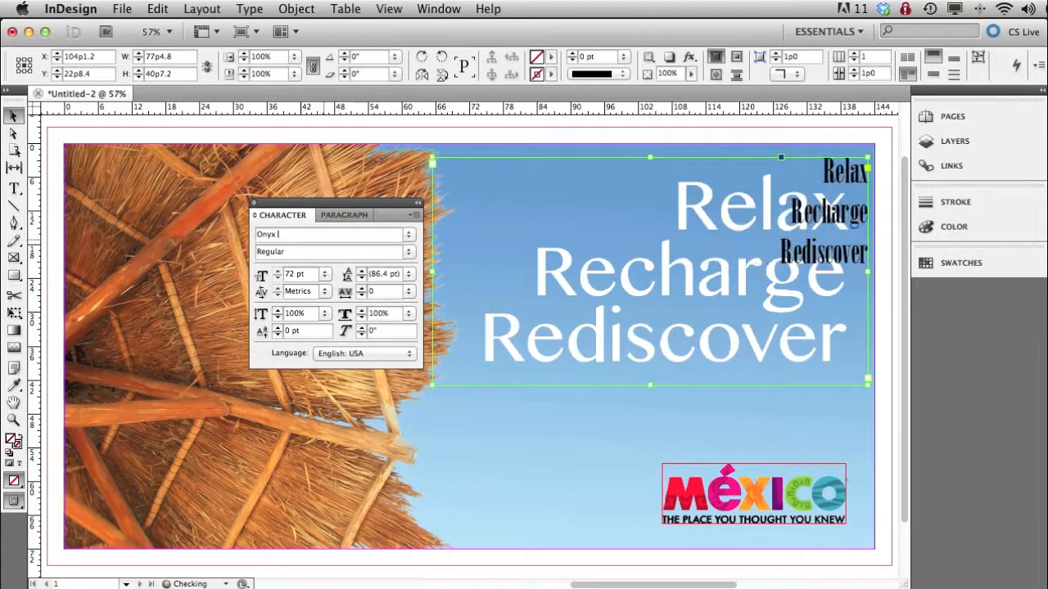
{"action": "key", "text": "Down"}
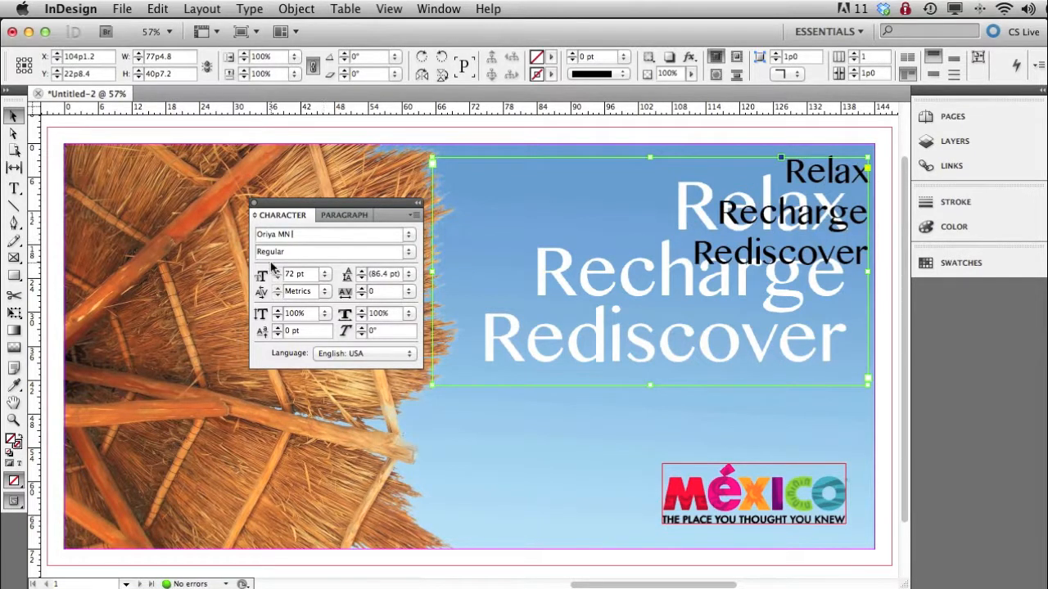
- Set the headline's font size to 140 pt and its leading to 130 pt
{"action": "left_click_drag", "start_coordinate": [316, 274], "coordinate": [279, 276]}
{"action": "type", "text": "140"}
{"action": "key", "text": "Tab"}
{"action": "type", "text": "13"}
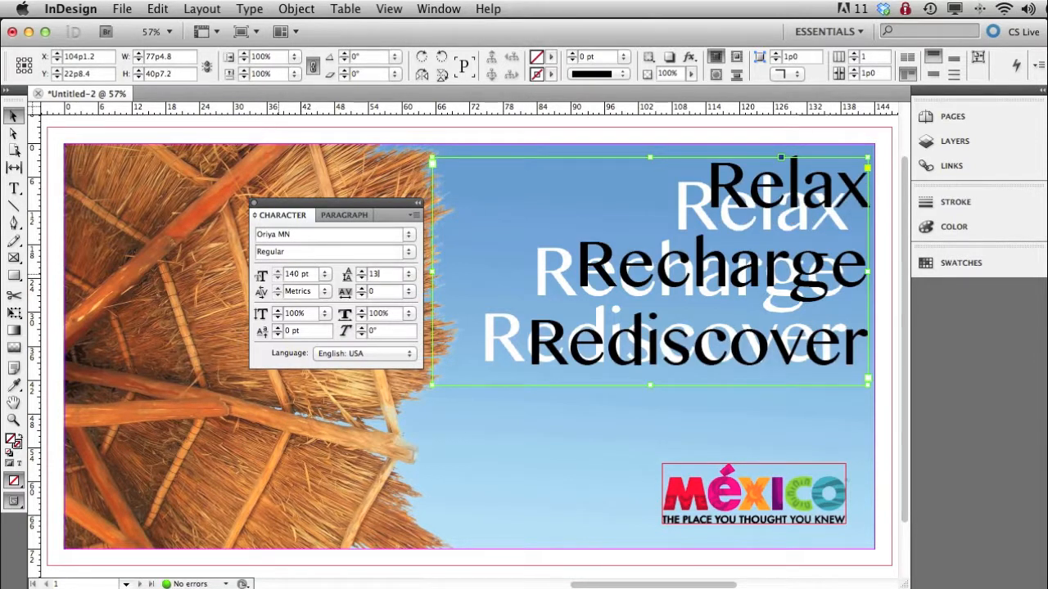
{"action": "key", "text": "Tab"}
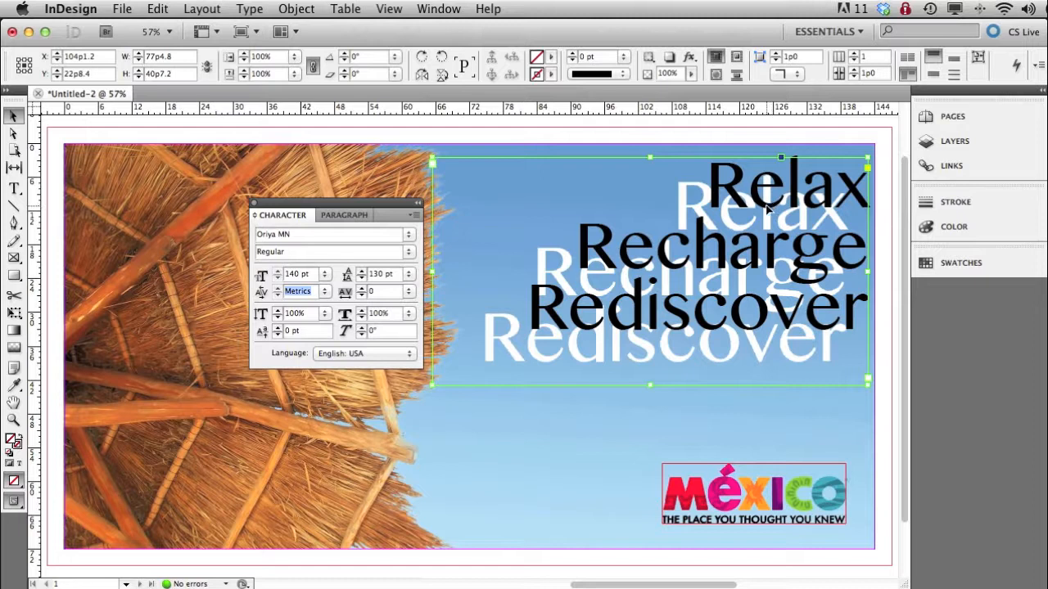
- Move the headline frame over the comp's headline and set its font size to 150 pt and leading to 140 pt
{"action": "left_click_drag", "start_coordinate": [802, 208], "coordinate": [779, 221]}
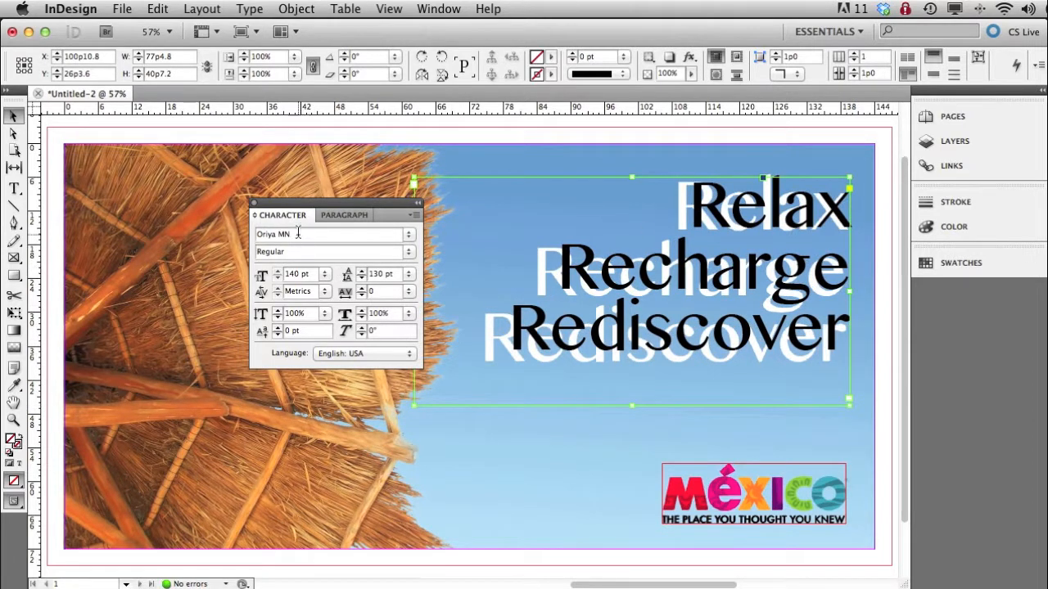
{"action": "left_click", "coordinate": [269, 277]}
{"action": "type", "text": "150"}
{"action": "key", "text": "Tab"}
{"action": "type", "text": "140"}
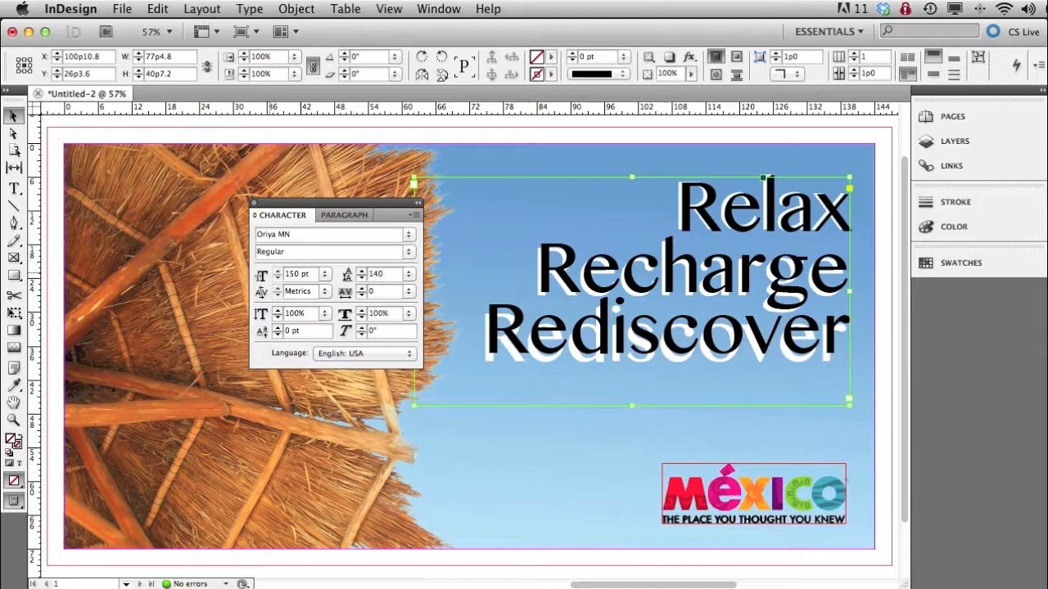
{"action": "key", "text": "Return"}
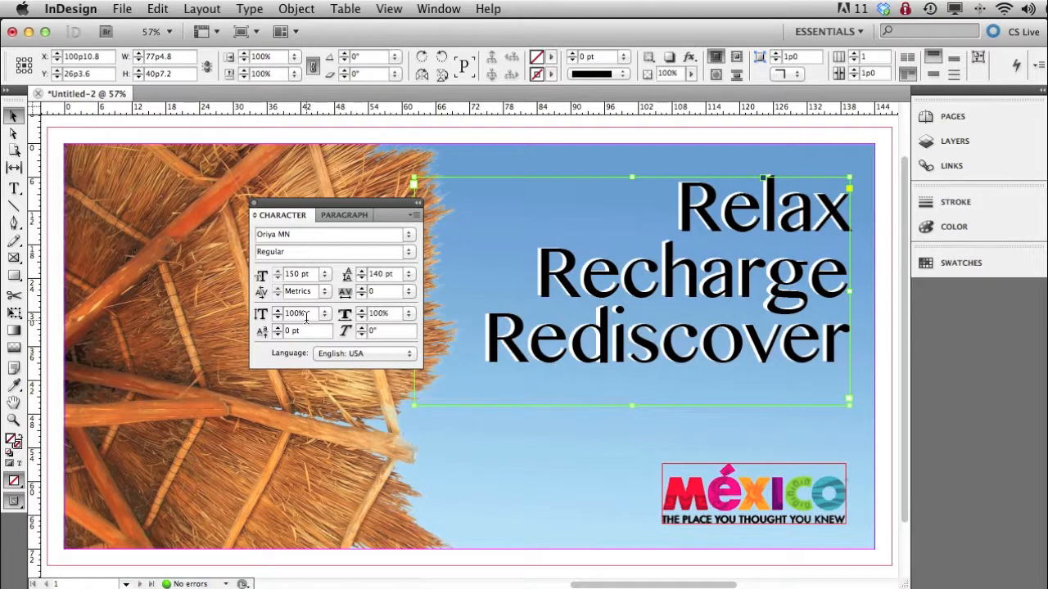
- Nudge the headline frame to X 100p2.8, Y 26p2.6 to match the comp, and put the character settings back in the dock
{"action": "key", "text": "Left"}
{"action": "key", "text": "Left"}
{"action": "key", "text": "Left"}
{"action": "key", "text": "Left"}
{"action": "key", "text": "Left"}
{"action": "key", "text": "Left"}
{"action": "key", "text": "Left"}
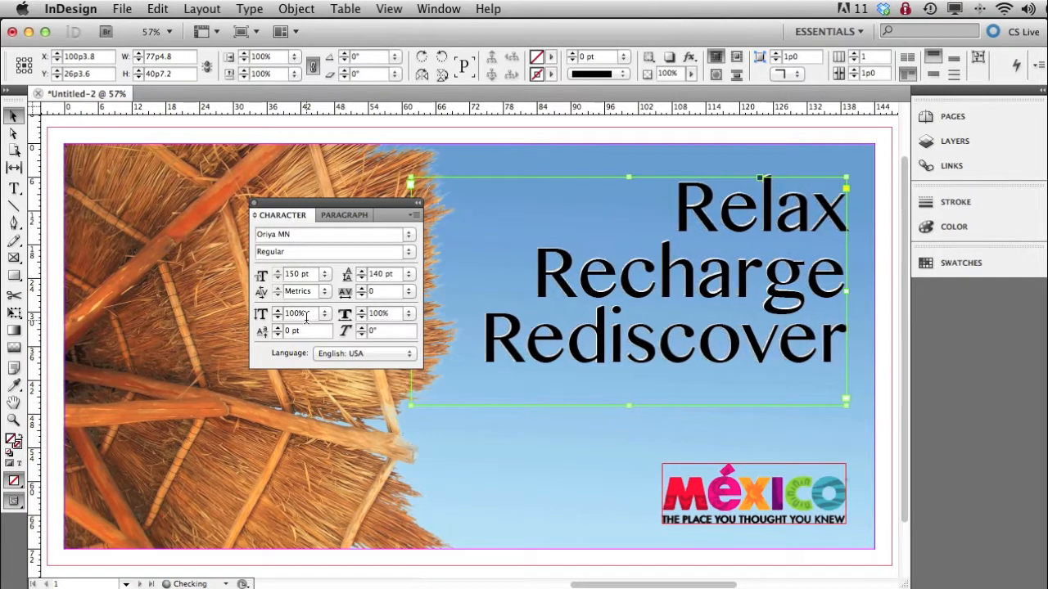
{"action": "key", "text": "Left"}
{"action": "key", "text": "Up"}
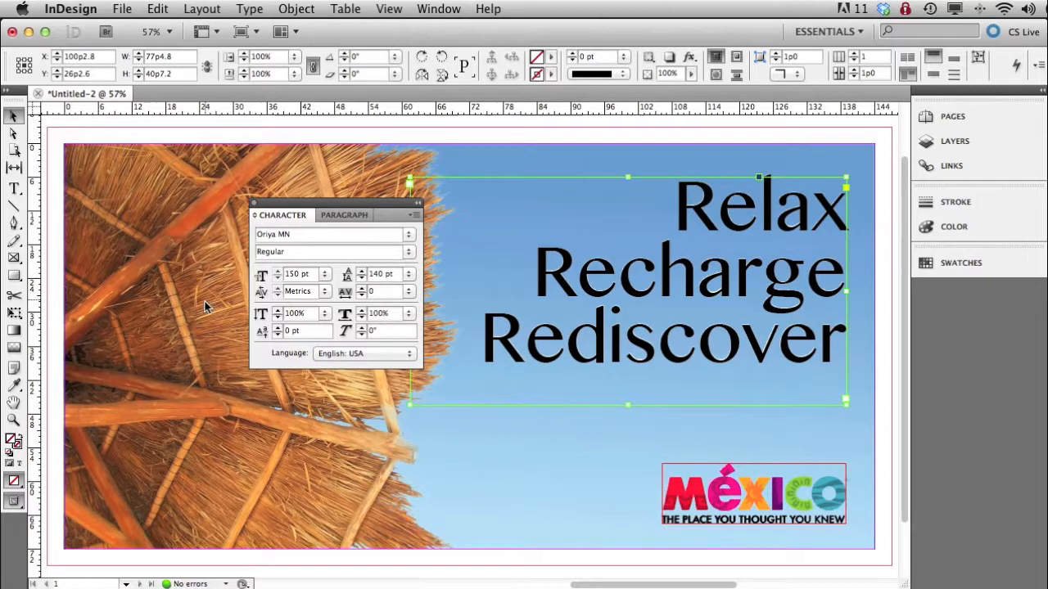
{"action": "left_click_drag", "start_coordinate": [283, 207], "coordinate": [955, 289]}
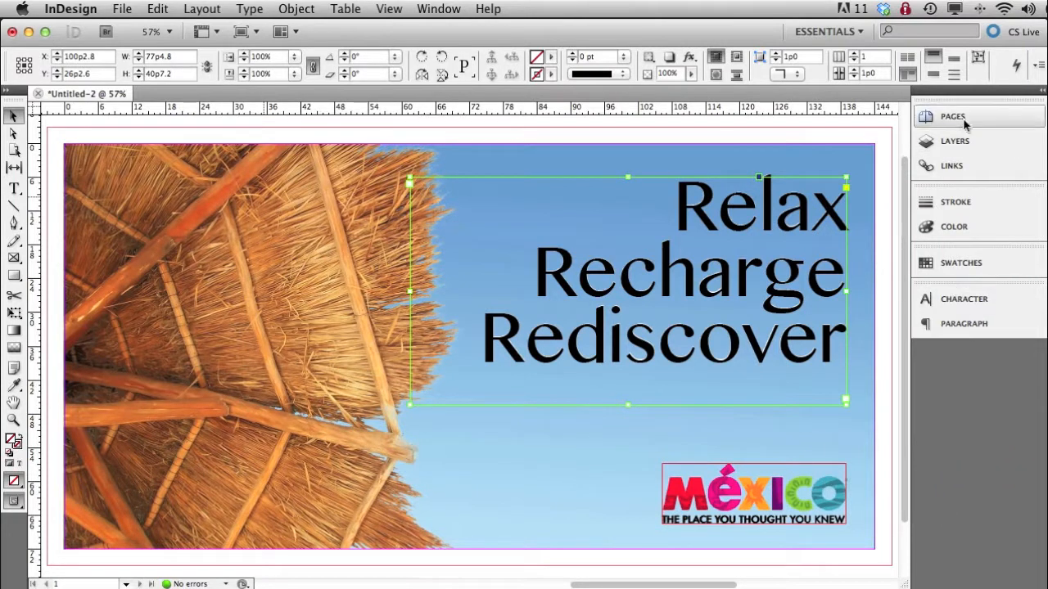
- Apply the [Paper] swatch to the headline's text rather than to its frame
{"action": "left_click", "coordinate": [968, 271]}
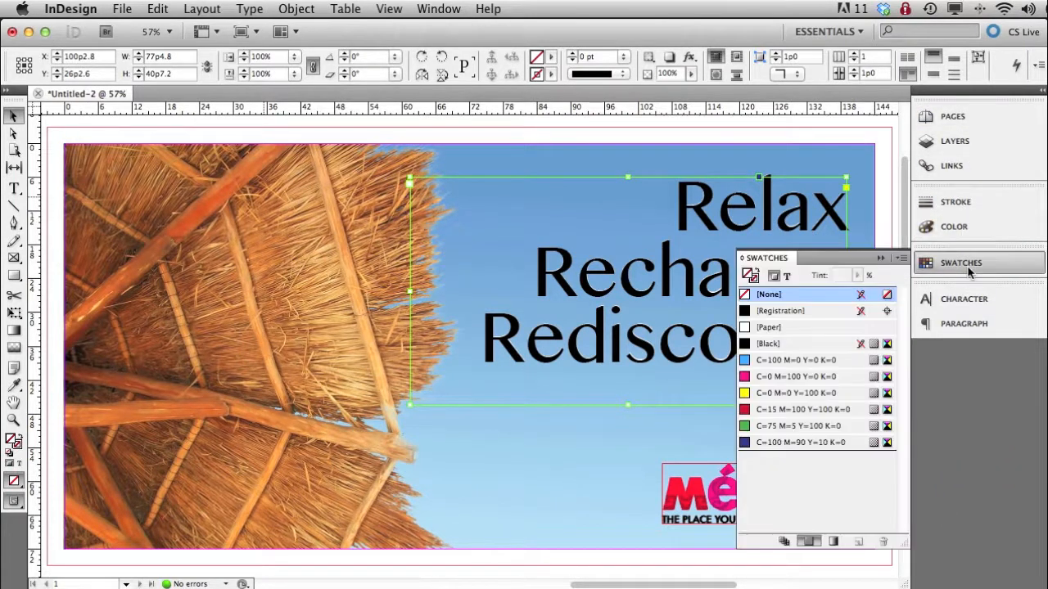
{"action": "left_click", "coordinate": [786, 277]}
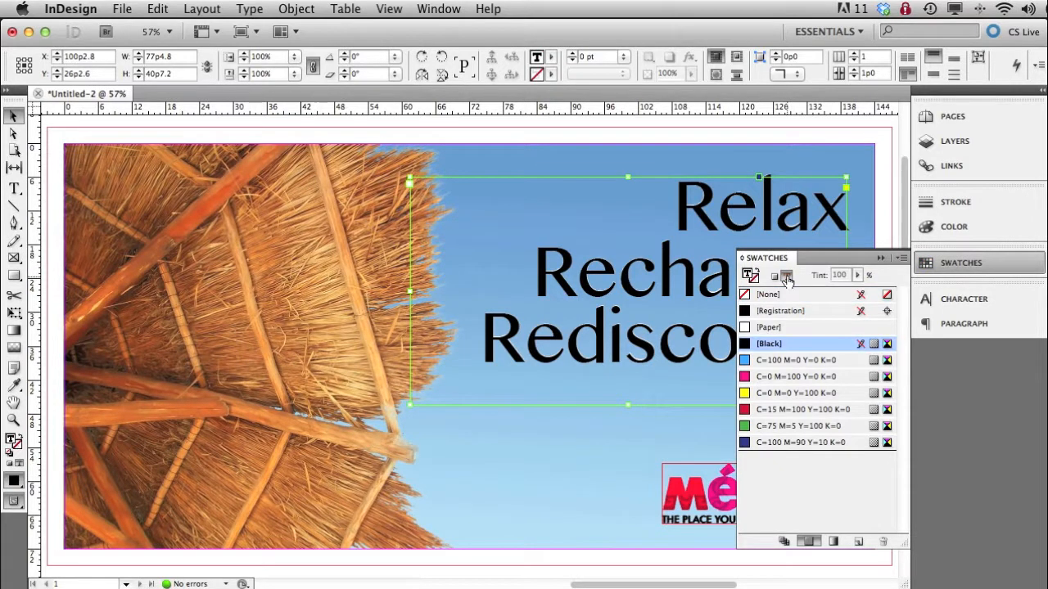
{"action": "left_click", "coordinate": [776, 328]}
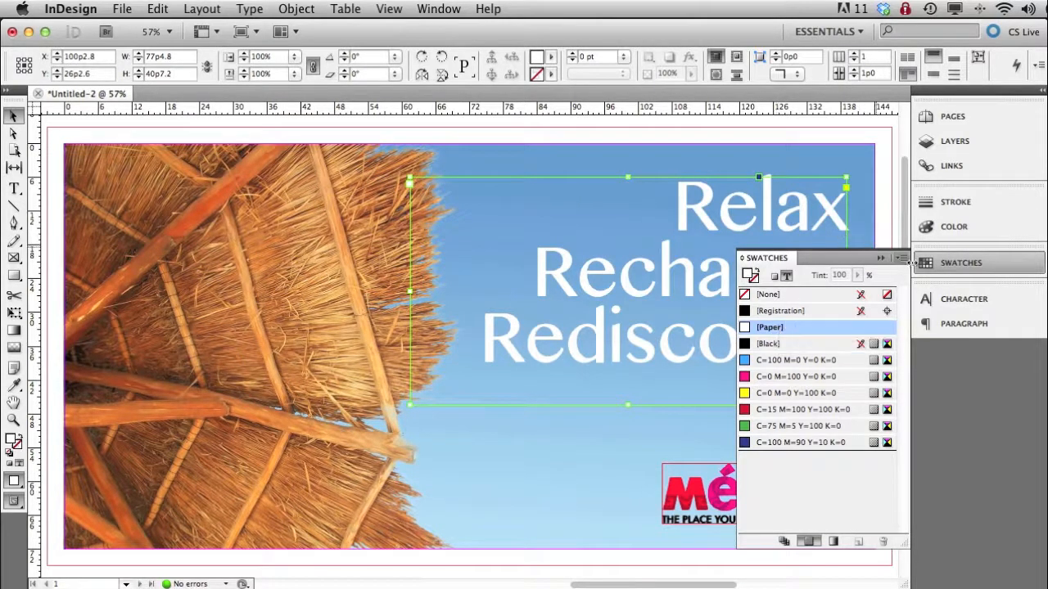
{"action": "left_click", "coordinate": [956, 262]}
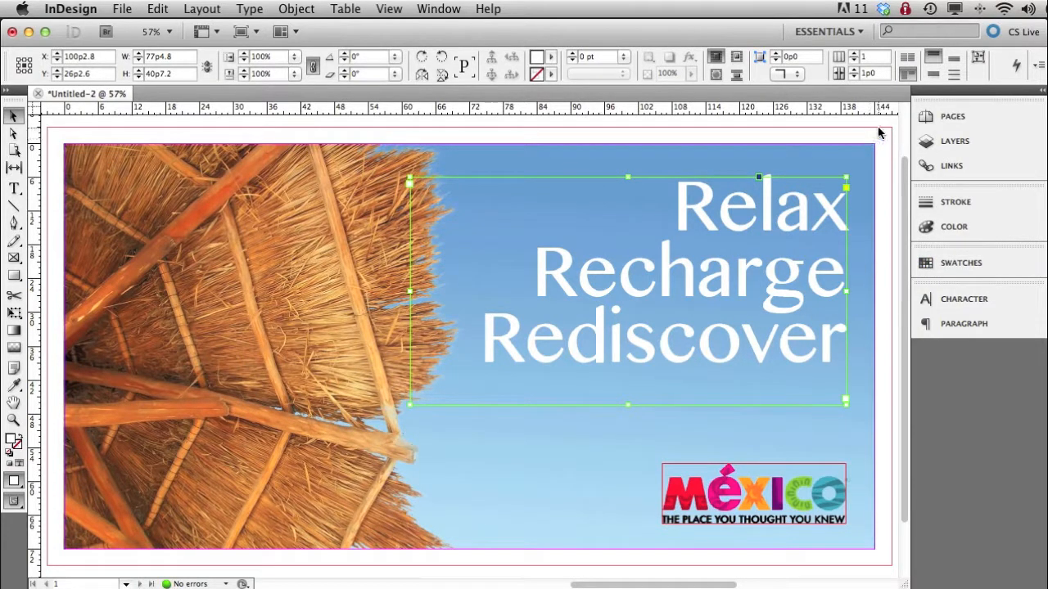
- Lock the text layer and add a new layer named image above it
{"action": "left_click", "coordinate": [955, 141]}
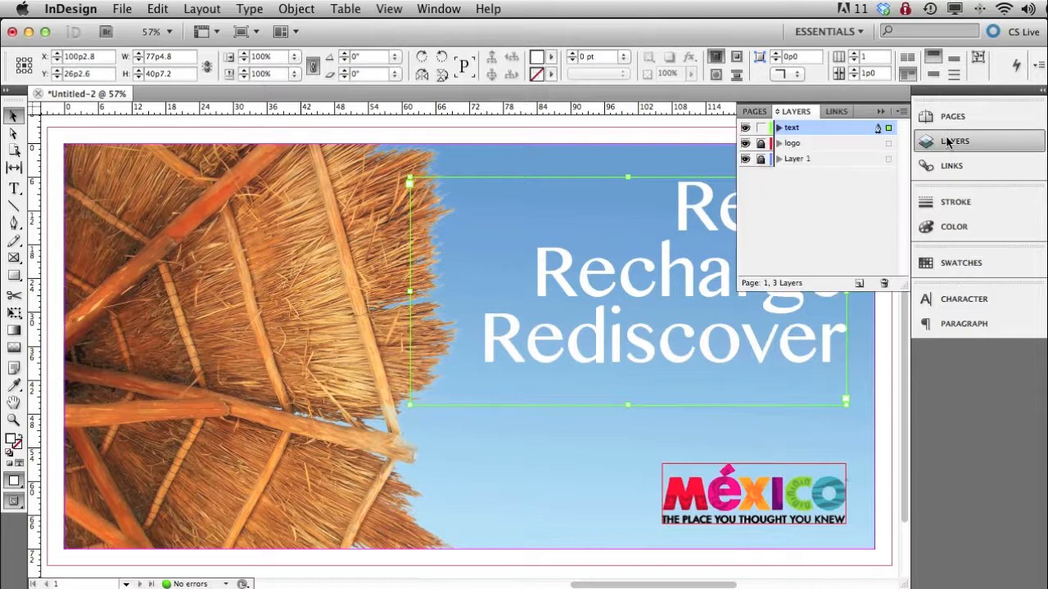
{"action": "left_click", "coordinate": [823, 243]}
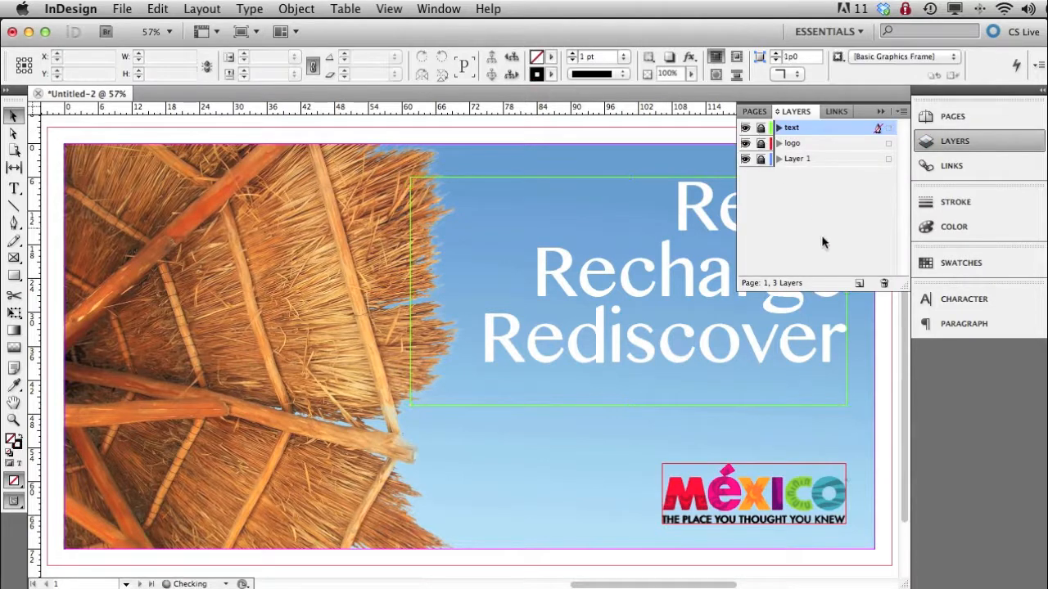
{"action": "left_click", "coordinate": [858, 283]}
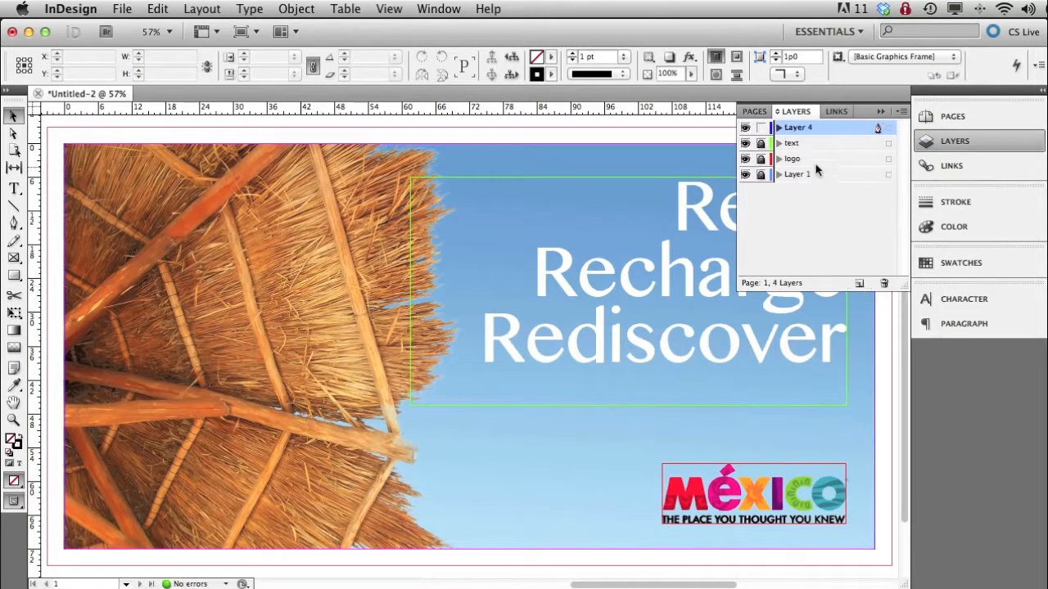
{"action": "double_click", "coordinate": [792, 128]}
{"action": "type", "text": "image"}
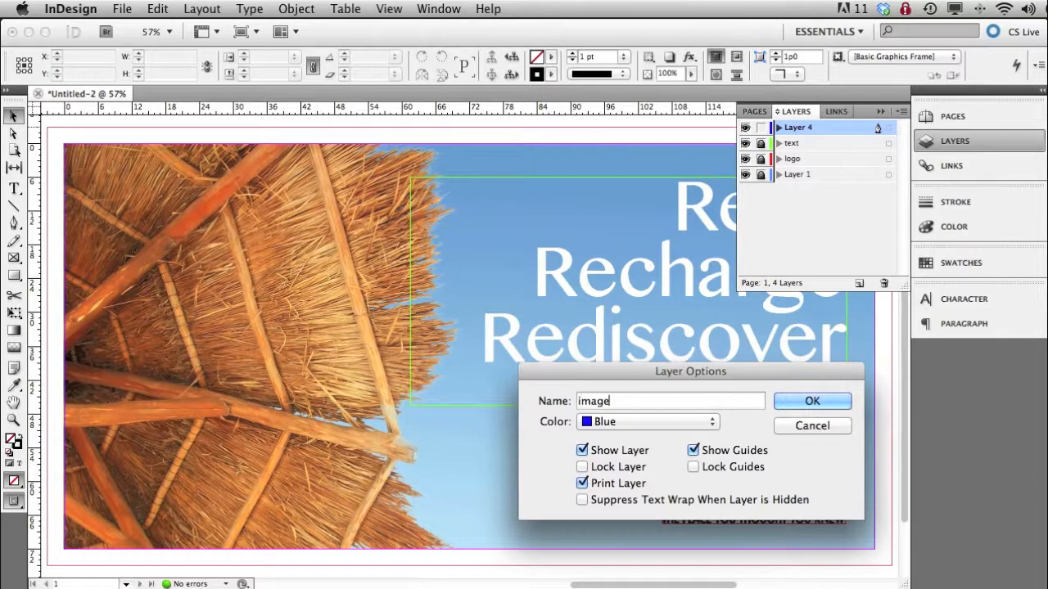
{"action": "key", "text": "Return"}
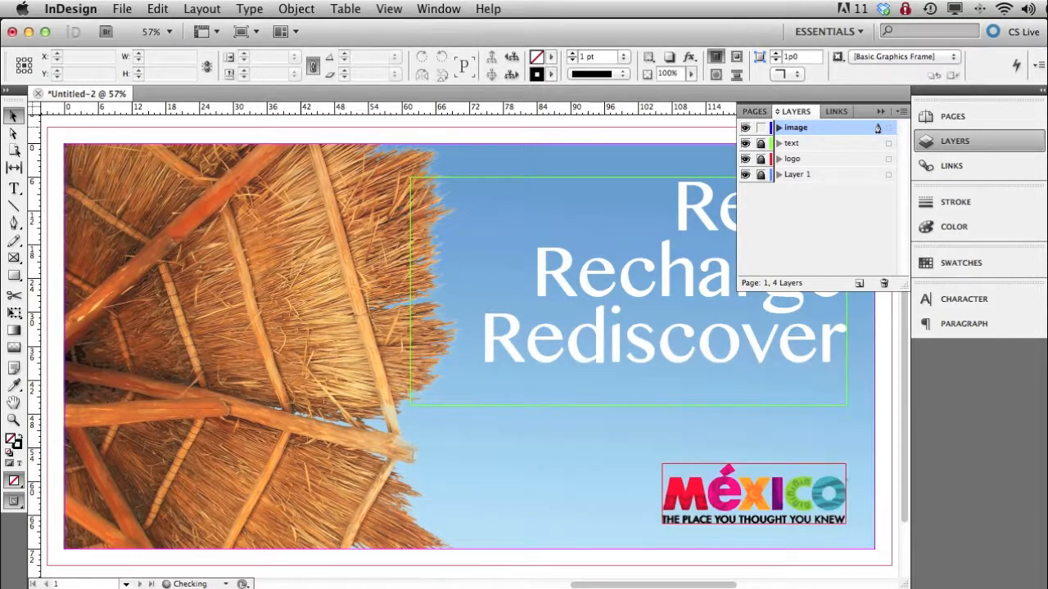
- Place the TIFF from the Hi_Res folder on the image layer, starting at the upper-left corner of the bleed
{"action": "left_click", "coordinate": [160, 12]}
{"action": "mouse_move", "coordinate": [125, 10]}
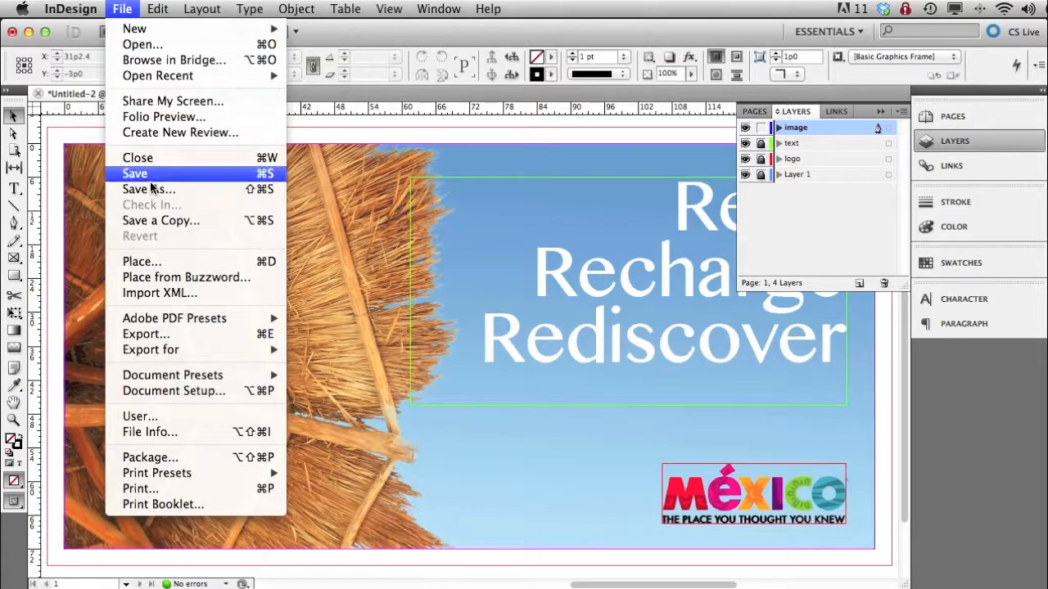
{"action": "left_click", "coordinate": [166, 258]}
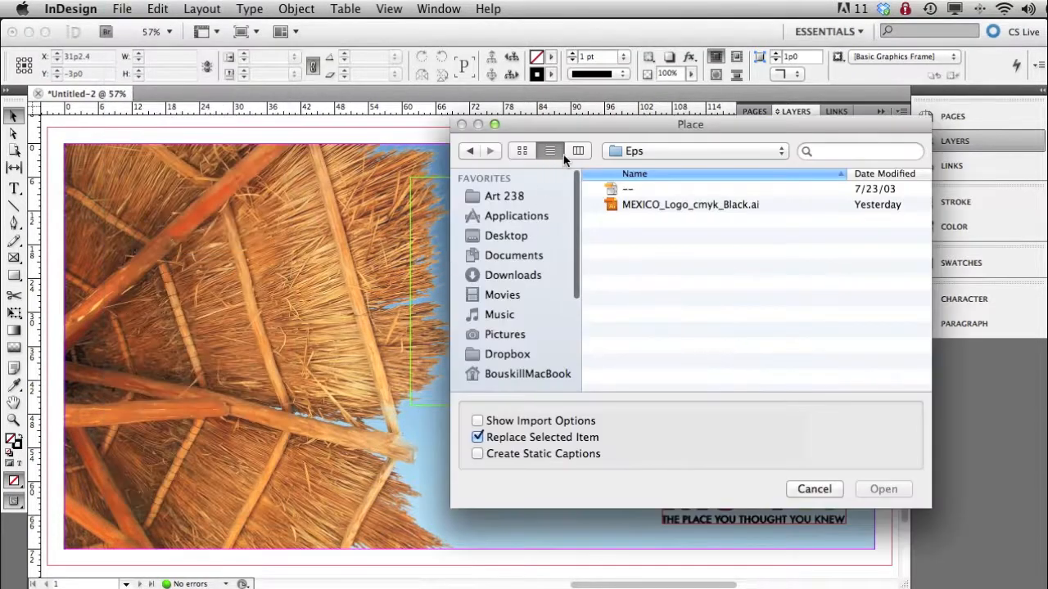
{"action": "left_click", "coordinate": [630, 150]}
{"action": "left_click", "coordinate": [628, 171]}
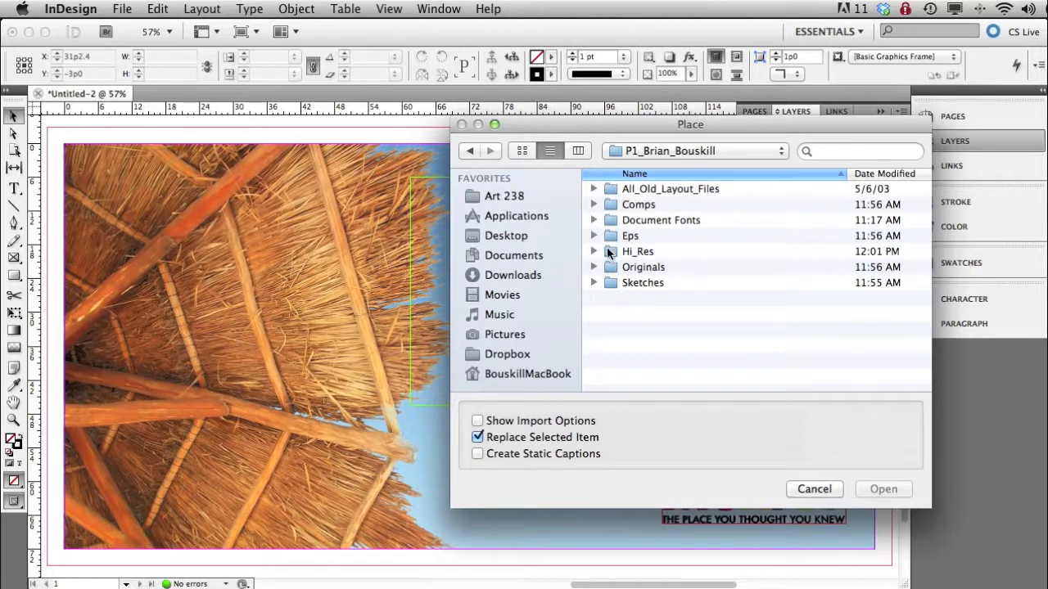
{"action": "left_click", "coordinate": [593, 252]}
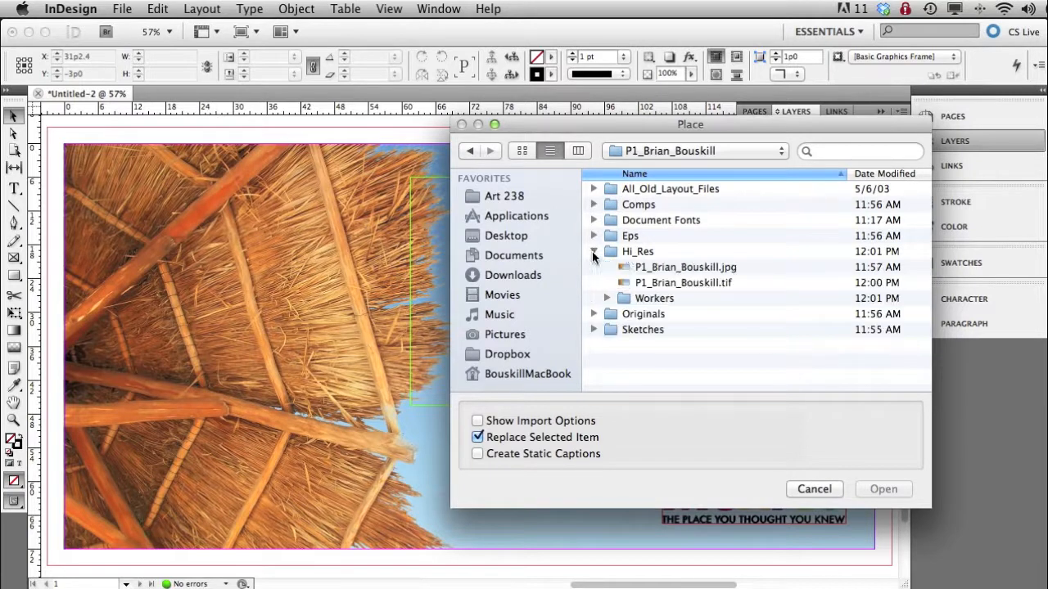
{"action": "double_click", "coordinate": [711, 284]}
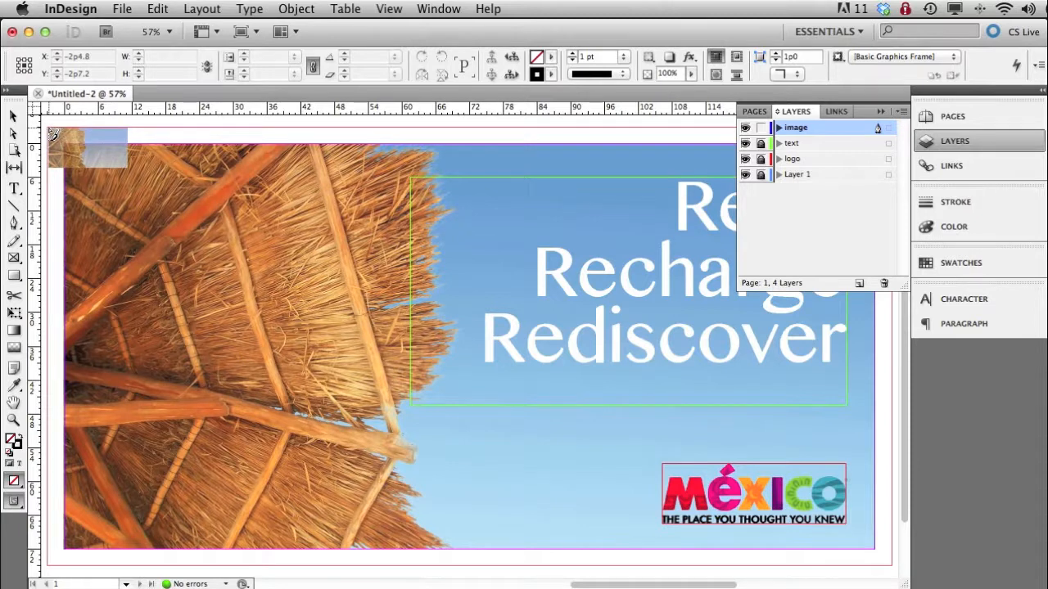
{"action": "left_click", "coordinate": [49, 128]}
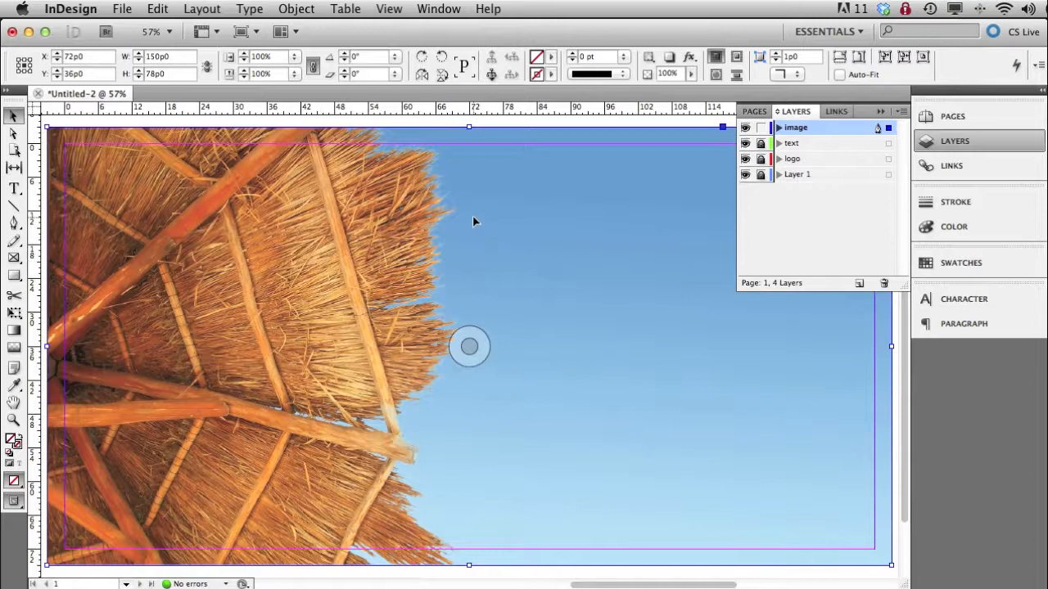
- Toggle the image layer's visibility repeatedly to compare the placed image with the comp beneath it
{"action": "left_click", "coordinate": [746, 129]}
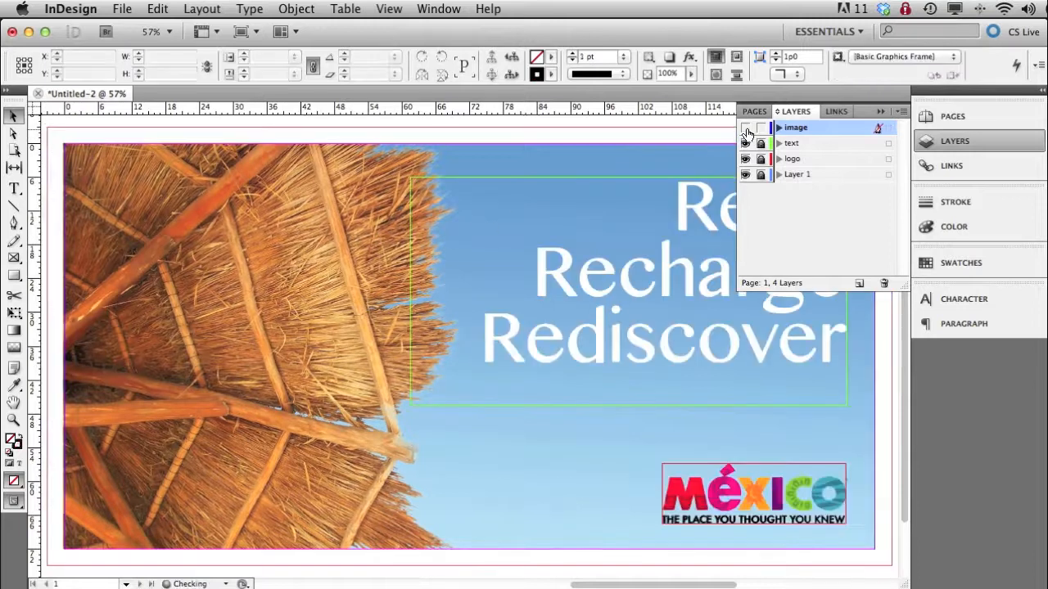
{"action": "left_click", "coordinate": [746, 129]}
{"action": "left_click", "coordinate": [746, 129]}
{"action": "left_click", "coordinate": [746, 128]}
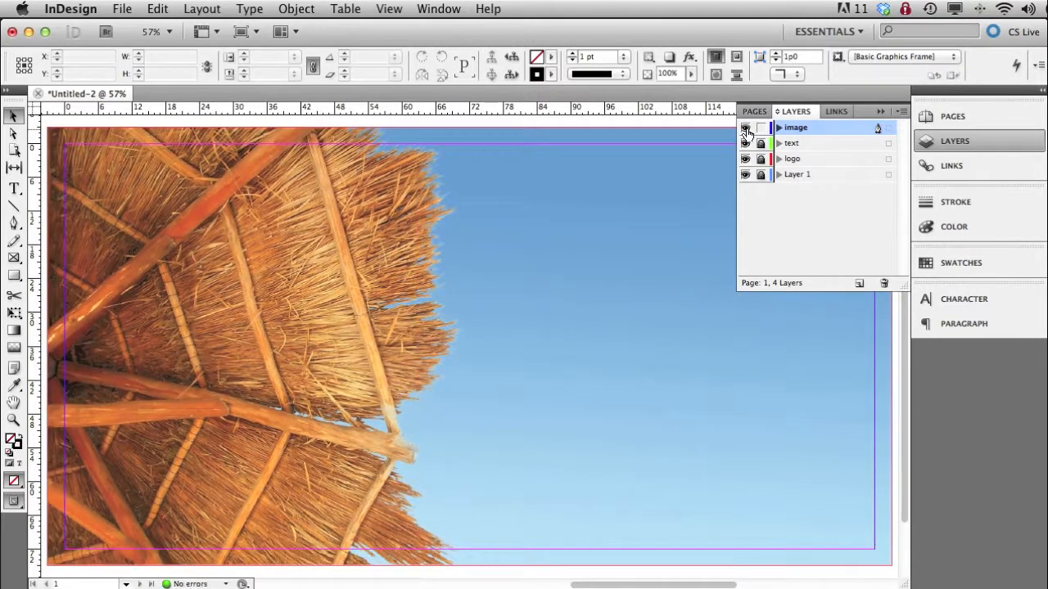
{"action": "left_click", "coordinate": [746, 128]}
{"action": "left_click", "coordinate": [746, 128]}
- Move the image layer between logo and Layer 1, and hide the text, logo and image layers to show only the comp
{"action": "left_click_drag", "start_coordinate": [837, 128], "coordinate": [838, 166]}
{"action": "left_click", "coordinate": [469, 347]}
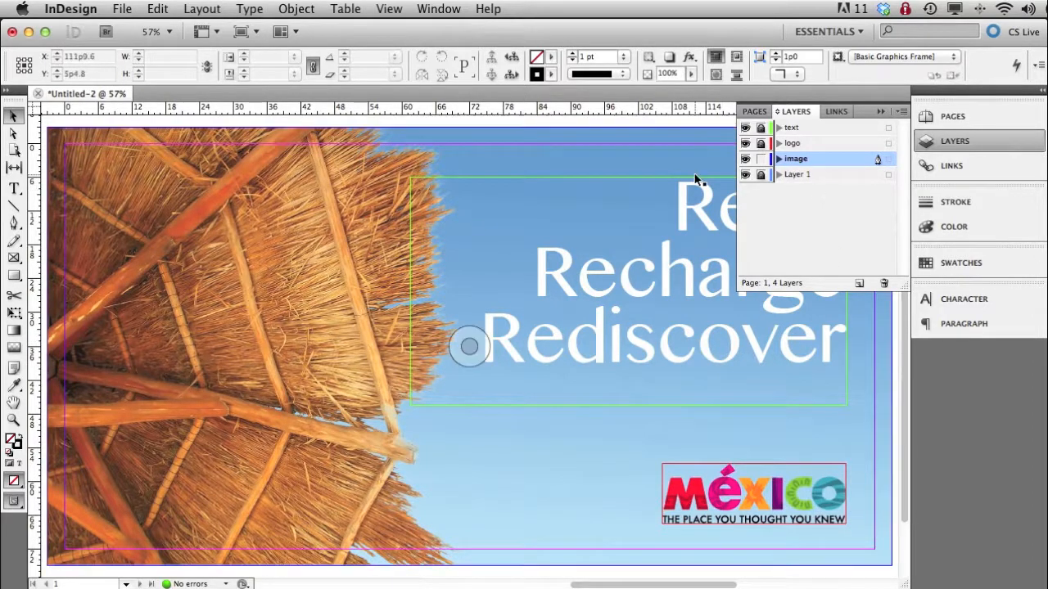
{"action": "left_click", "coordinate": [823, 175]}
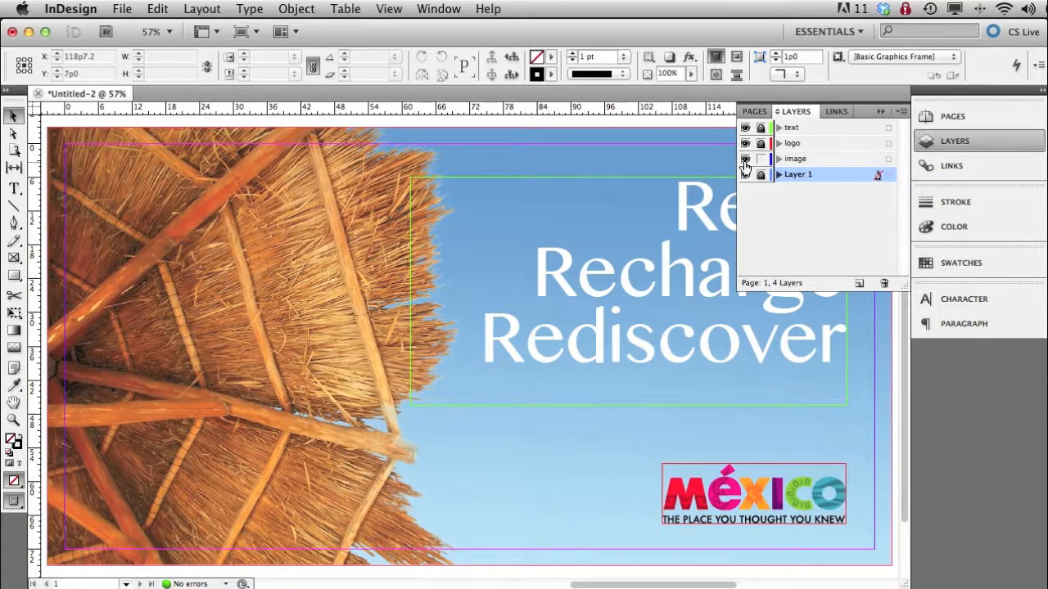
{"action": "left_click_drag", "start_coordinate": [745, 160], "coordinate": [745, 128]}
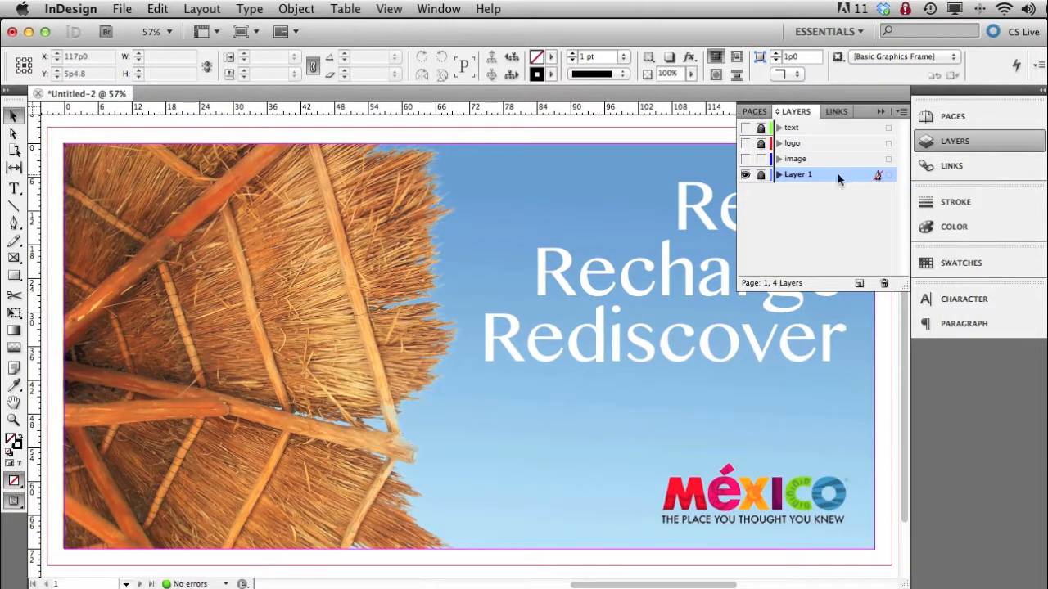
- Delete the stray new layer and the locked Layer 1 holding the comp
{"action": "left_click", "coordinate": [858, 282]}
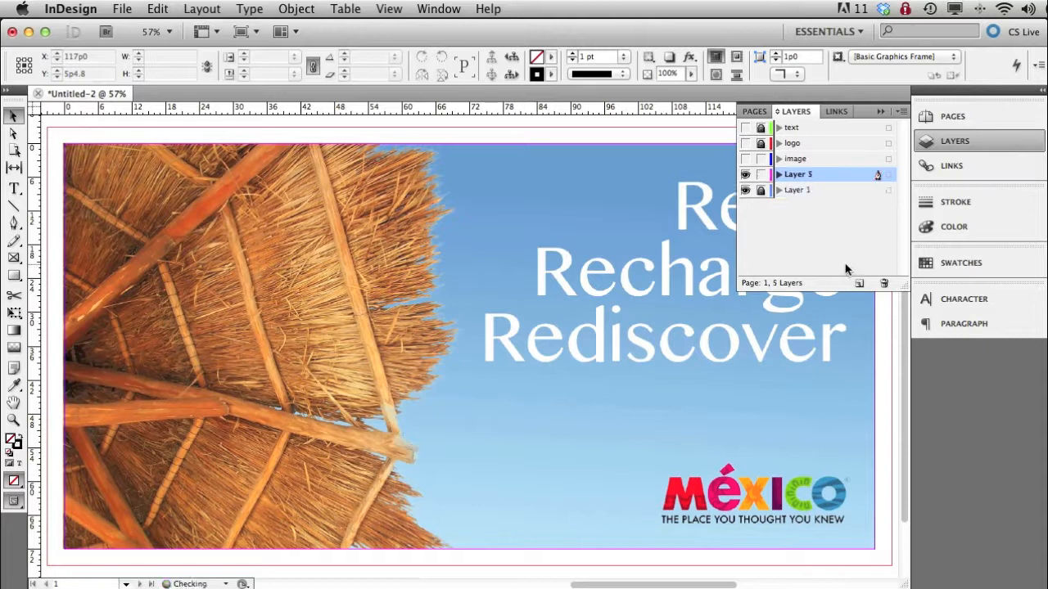
{"action": "left_click", "coordinate": [883, 283]}
{"action": "left_click", "coordinate": [883, 283]}
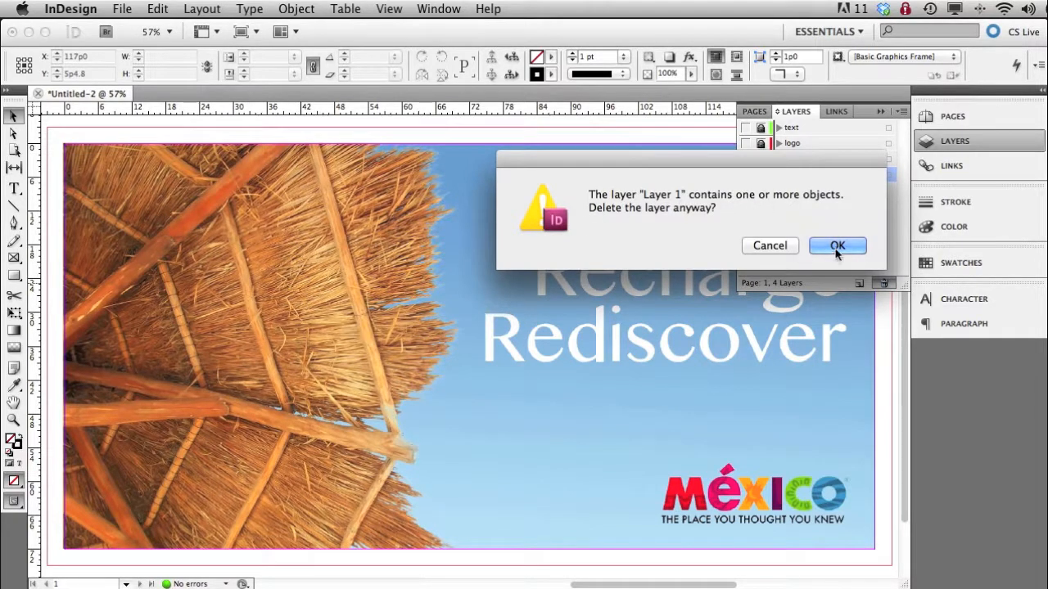
{"action": "key", "text": "Return"}
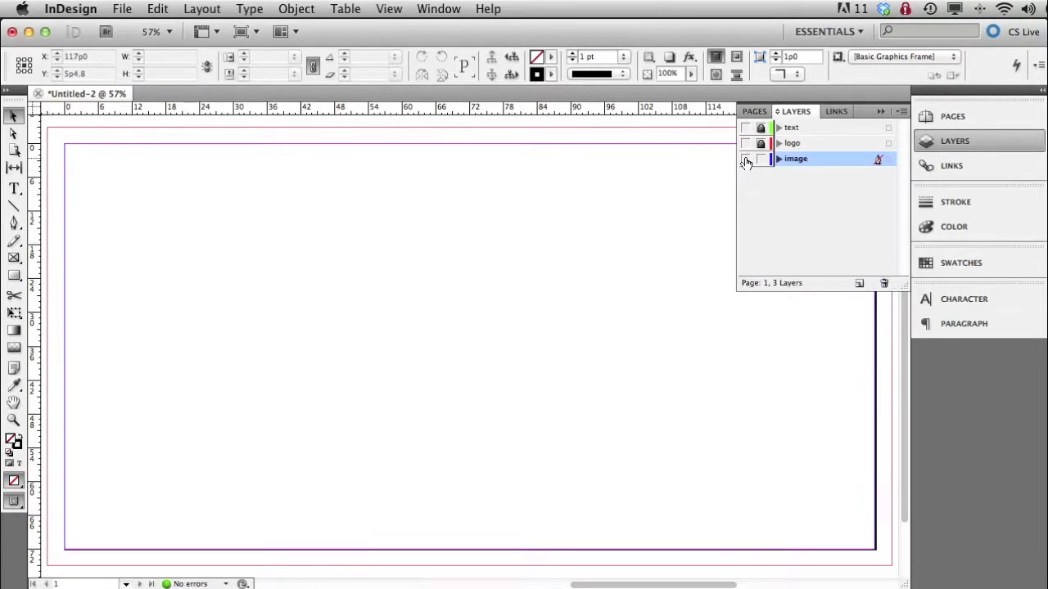
- Make the image, logo and text layers visible and collapse the layer list to reveal the whole layout
{"action": "left_click", "coordinate": [745, 159]}
{"action": "left_click", "coordinate": [744, 143]}
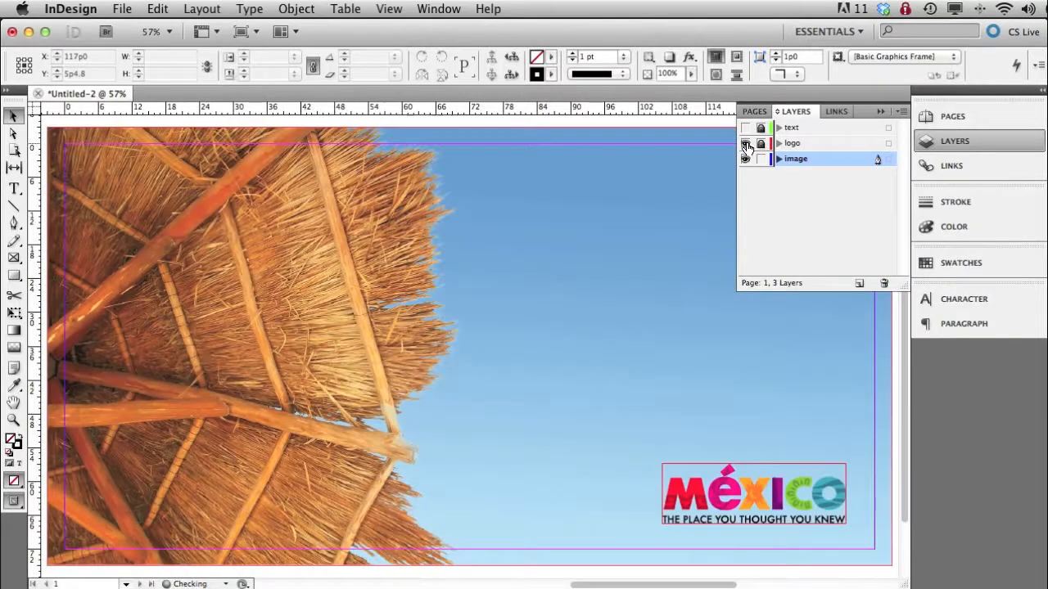
{"action": "left_click", "coordinate": [745, 127]}
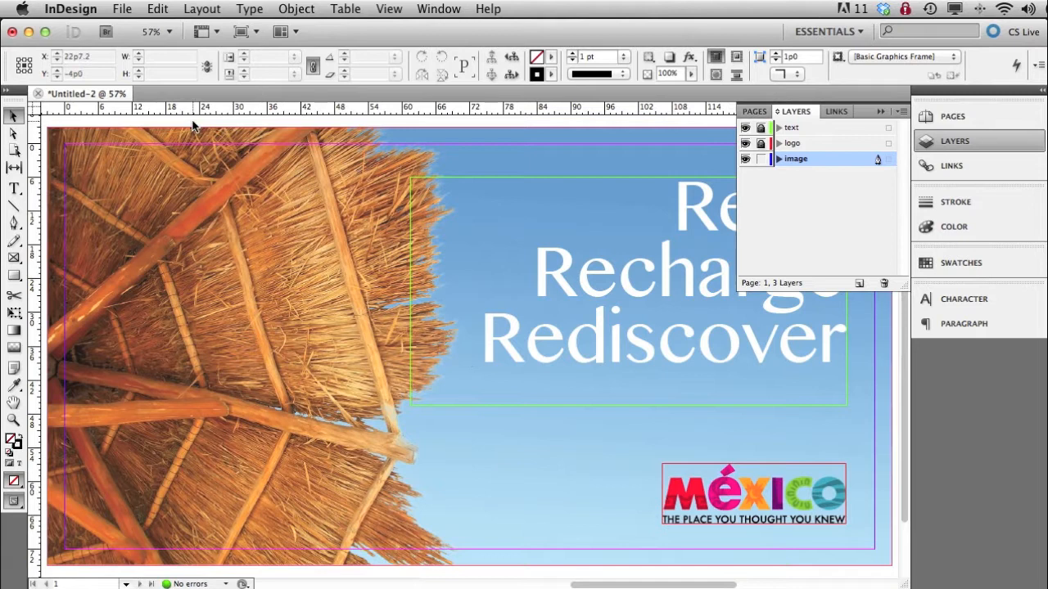
{"action": "left_click", "coordinate": [981, 146]}
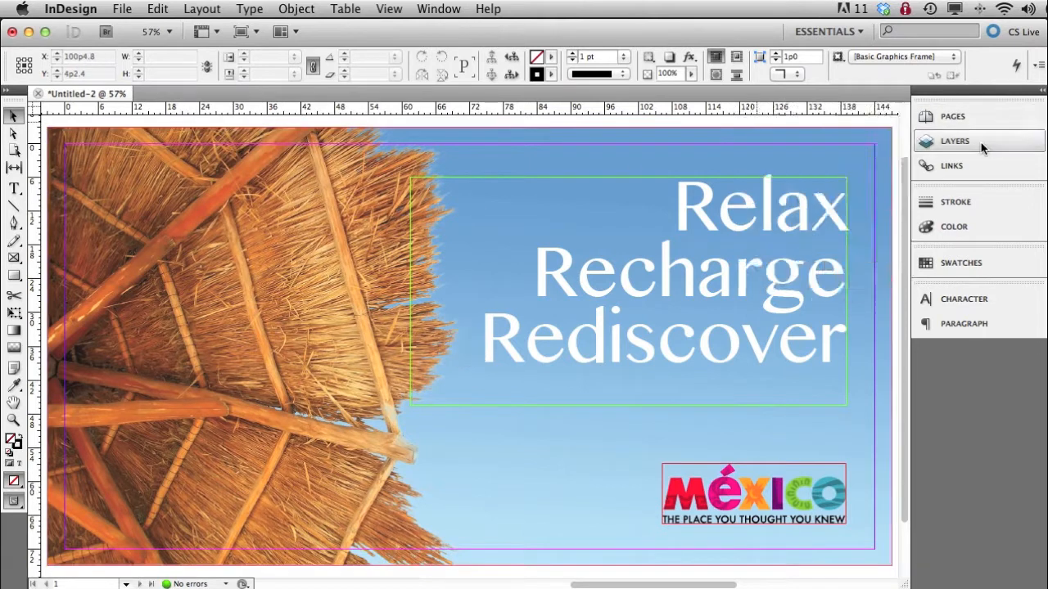
- Save the layout in the P1 project folder as an InDesign CS5.5 document named P1_ followed by the designer's full name
{"action": "left_click", "coordinate": [124, 10]}
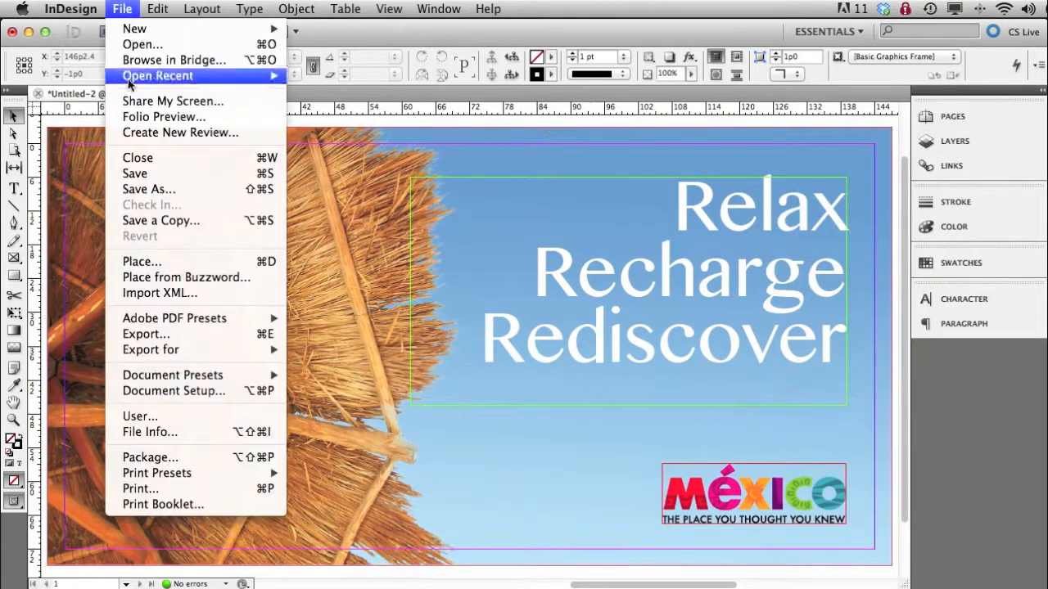
{"action": "left_click", "coordinate": [134, 174]}
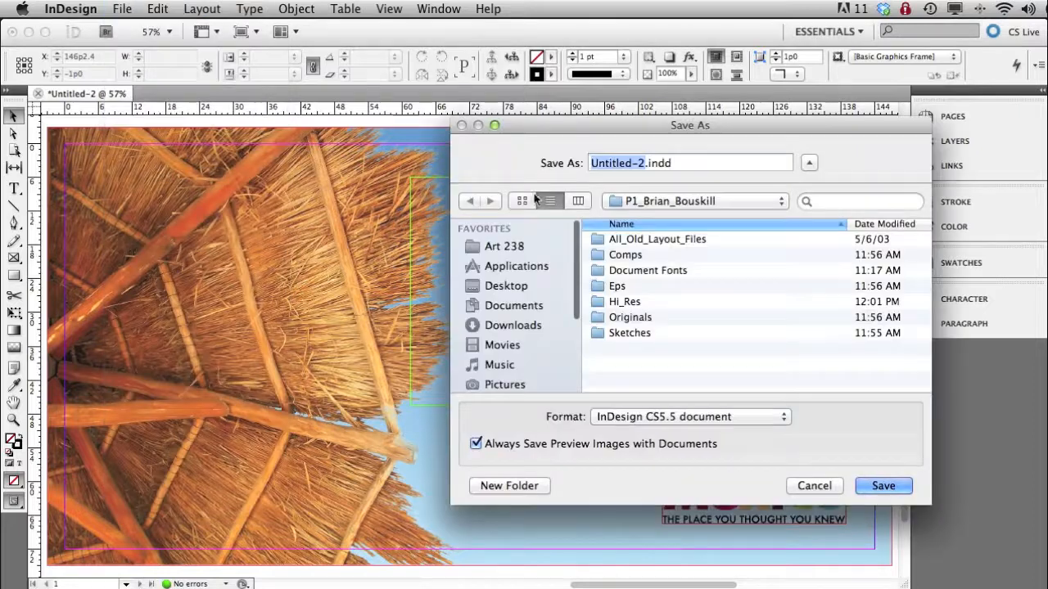
{"action": "left_click", "coordinate": [686, 202]}
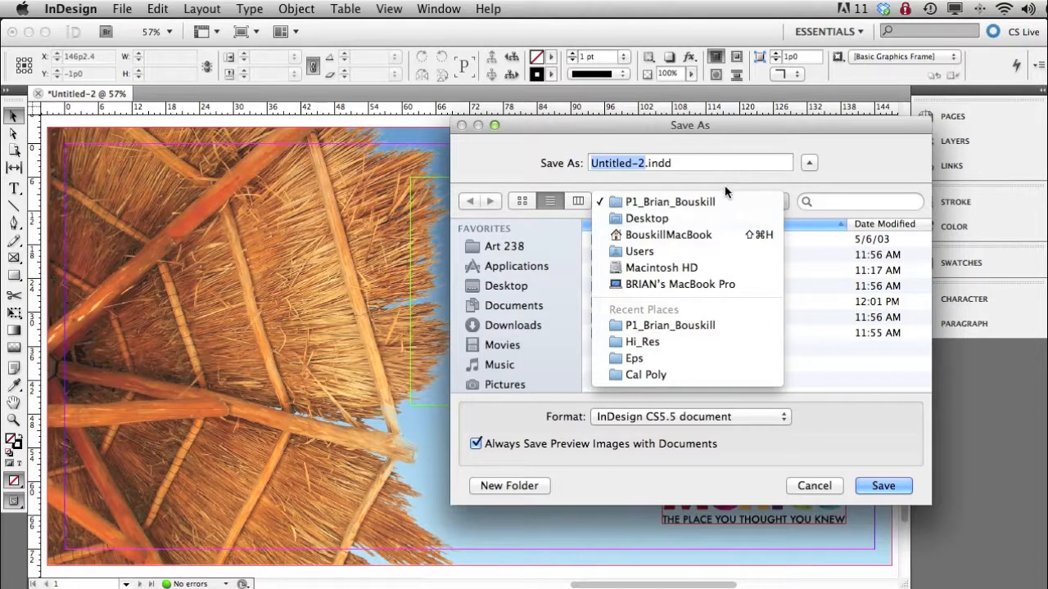
{"action": "left_click", "coordinate": [724, 181]}
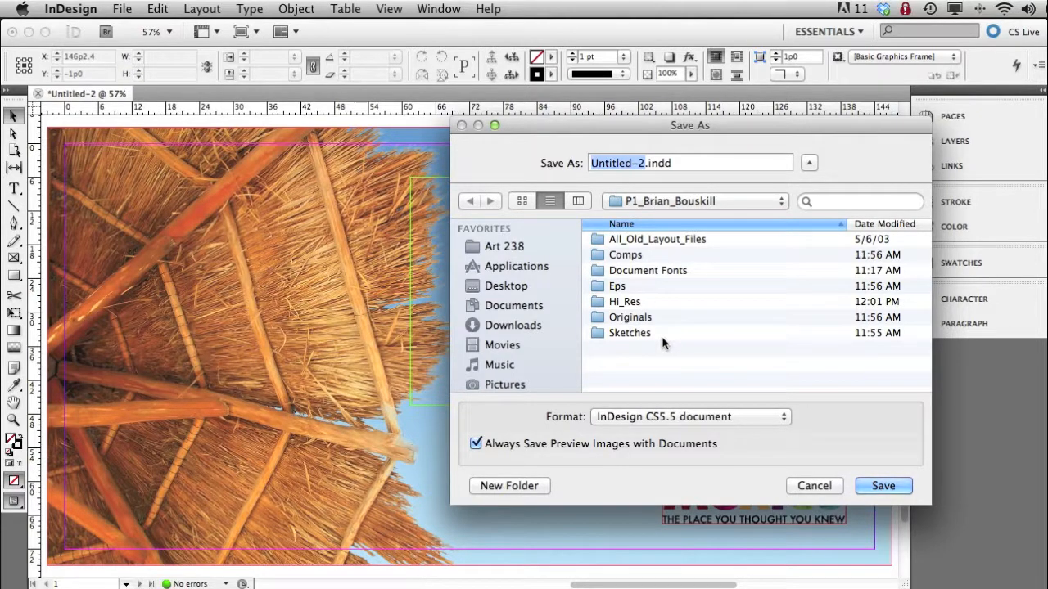
{"action": "type", "text": "P1"}
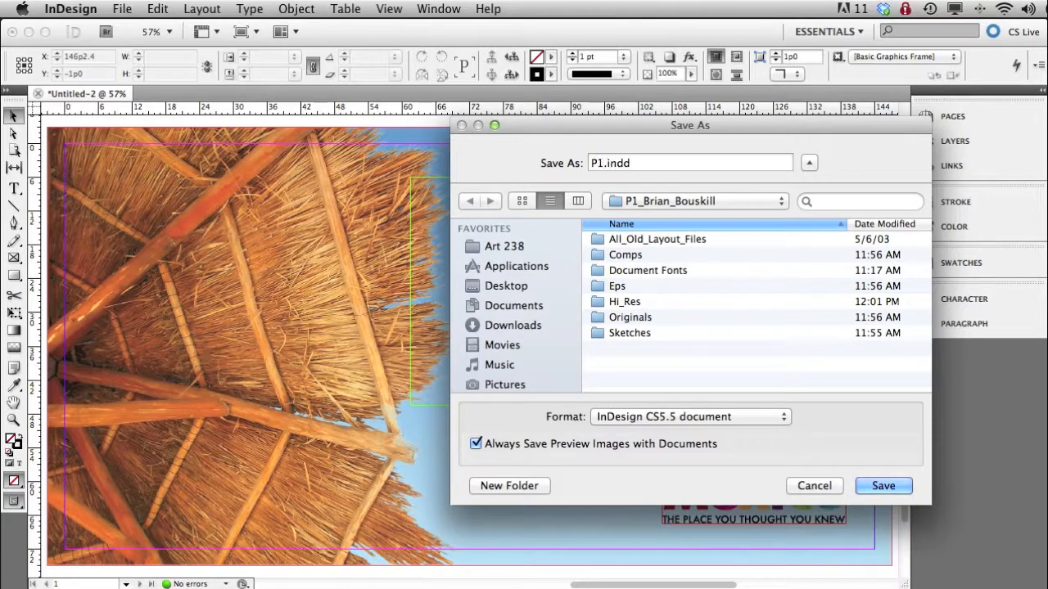
{"action": "type", "text": "_Brian_Bouskill"}
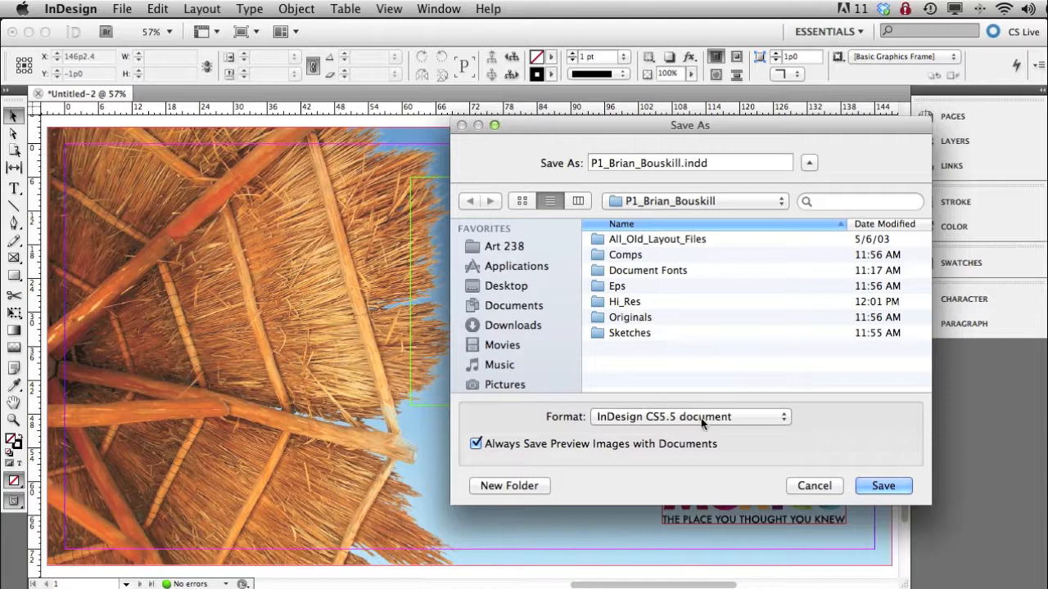
{"action": "left_click", "coordinate": [891, 485]}
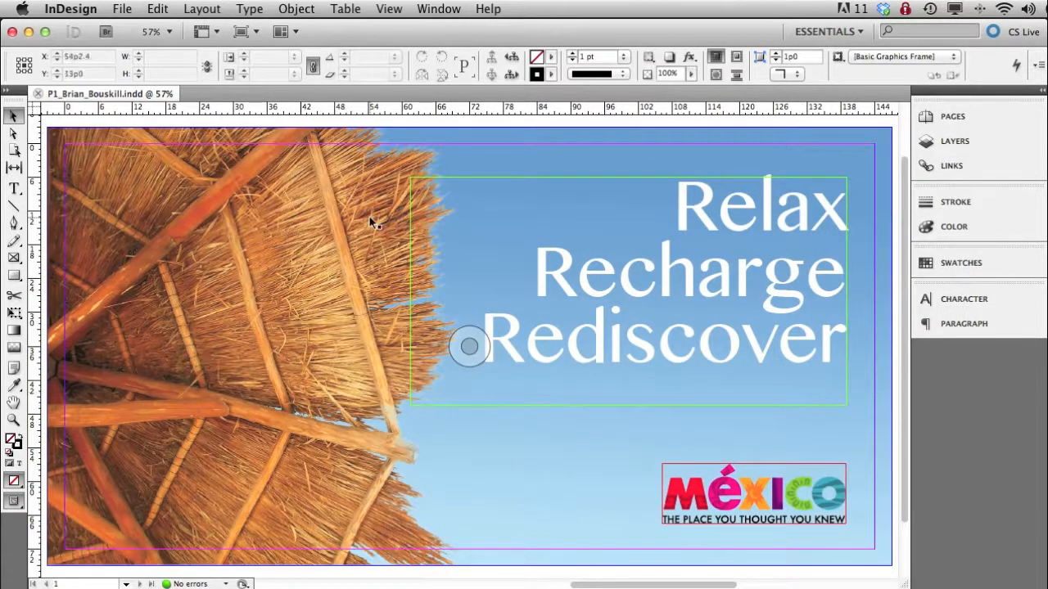
- Start exporting the layout to the project folder in Adobe PDF (Print) format, keeping the document's file name
{"action": "left_click", "coordinate": [121, 10]}
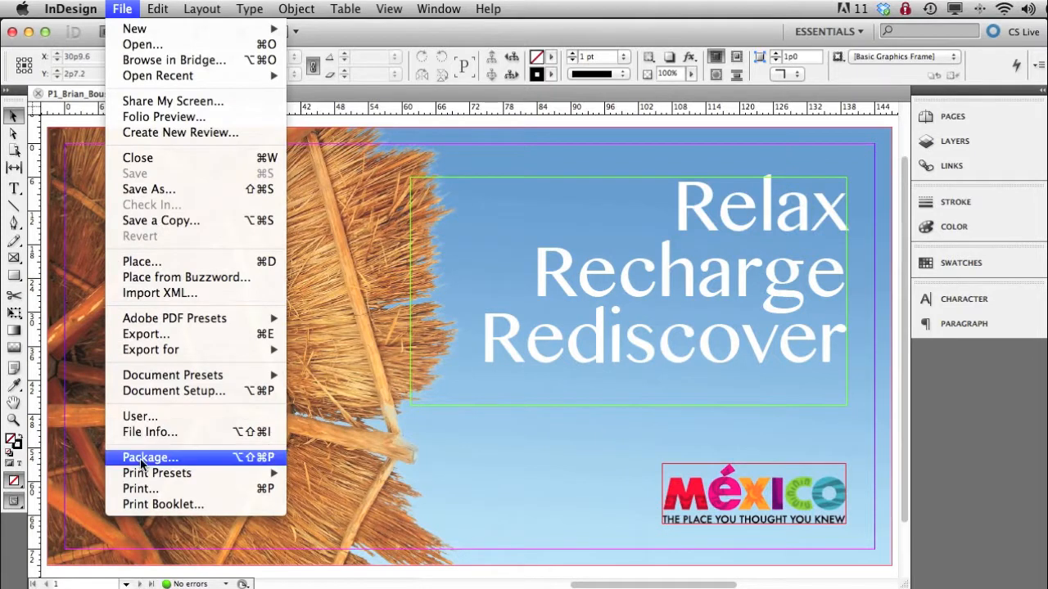
{"action": "mouse_move", "coordinate": [176, 477]}
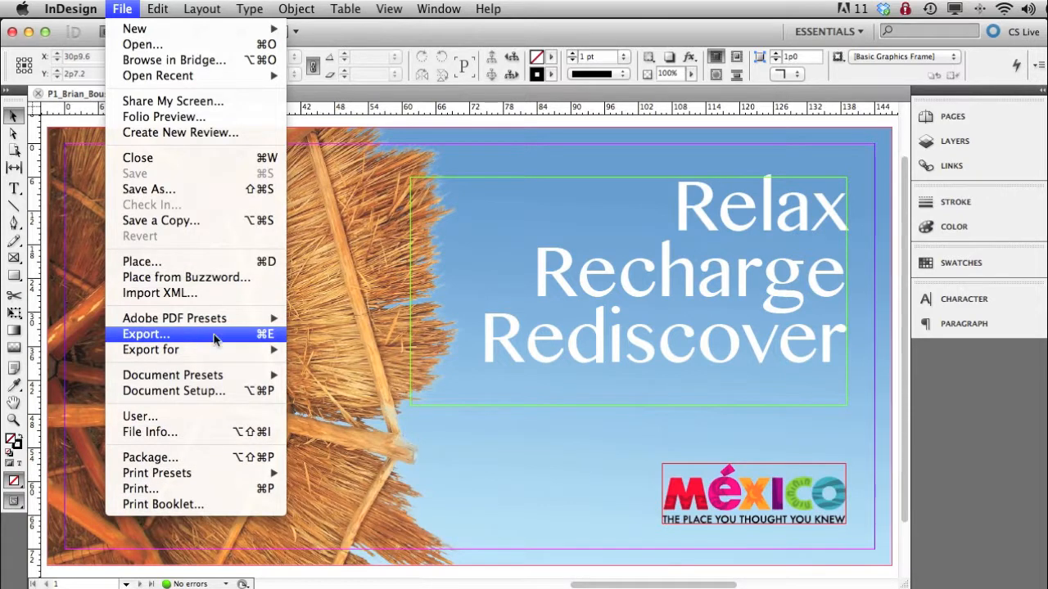
{"action": "left_click", "coordinate": [258, 335]}
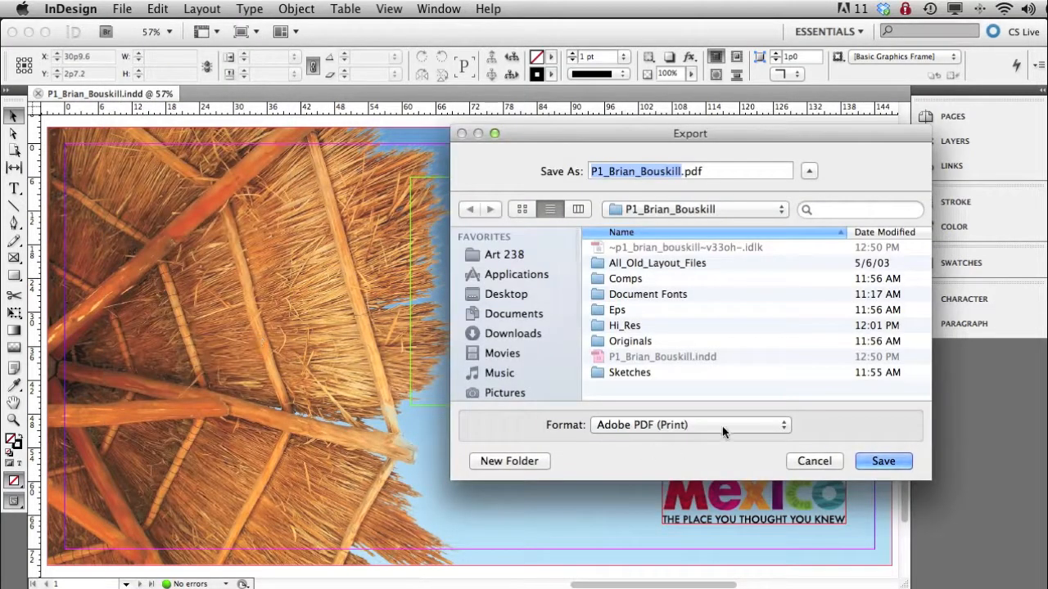
{"action": "left_click", "coordinate": [784, 426]}
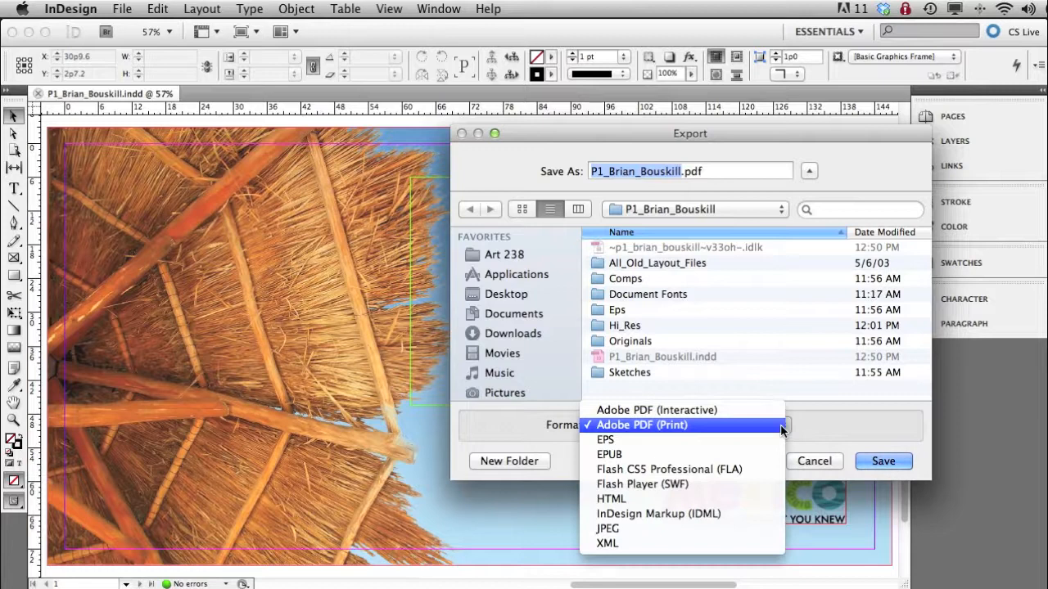
{"action": "left_click", "coordinate": [696, 432]}
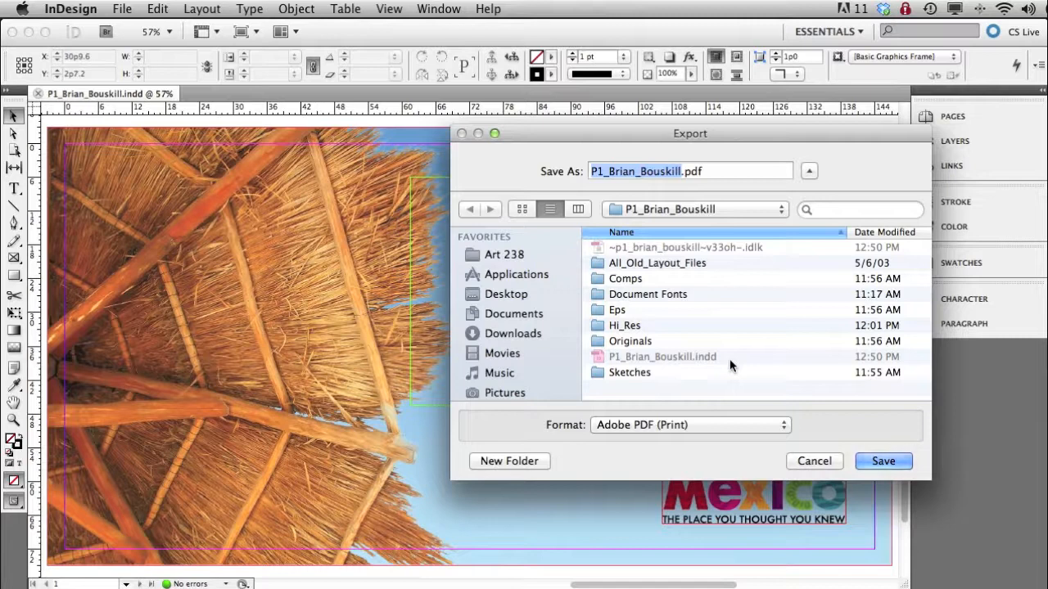
{"action": "left_click", "coordinate": [891, 461]}
{"action": "left_click_drag", "start_coordinate": [682, 150], "coordinate": [645, 57]}
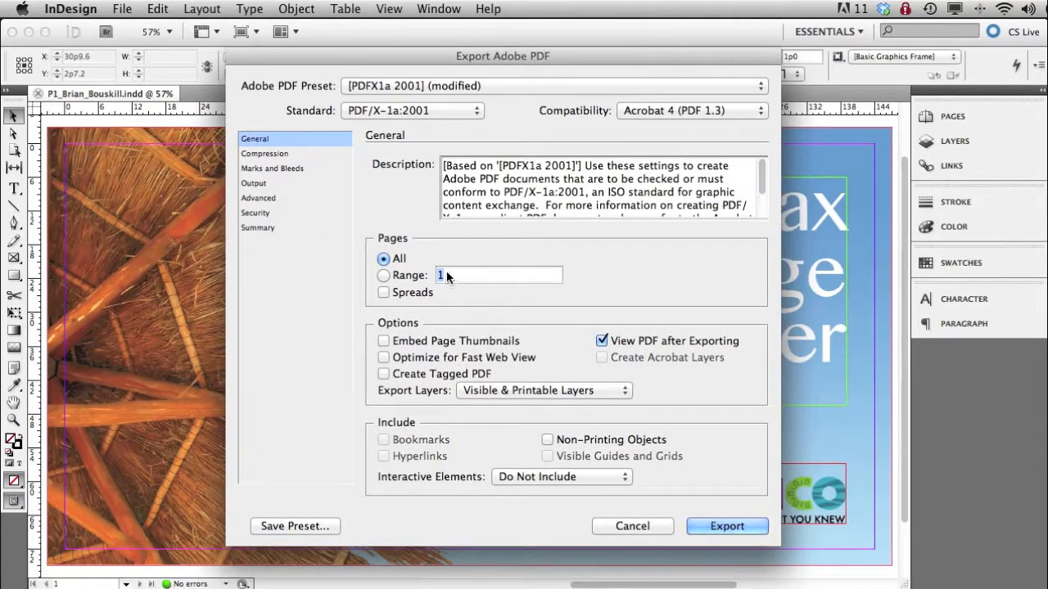
- Check the PDF's compression settings and set the printer's marks offset to .5 inch
{"action": "left_click", "coordinate": [283, 155]}
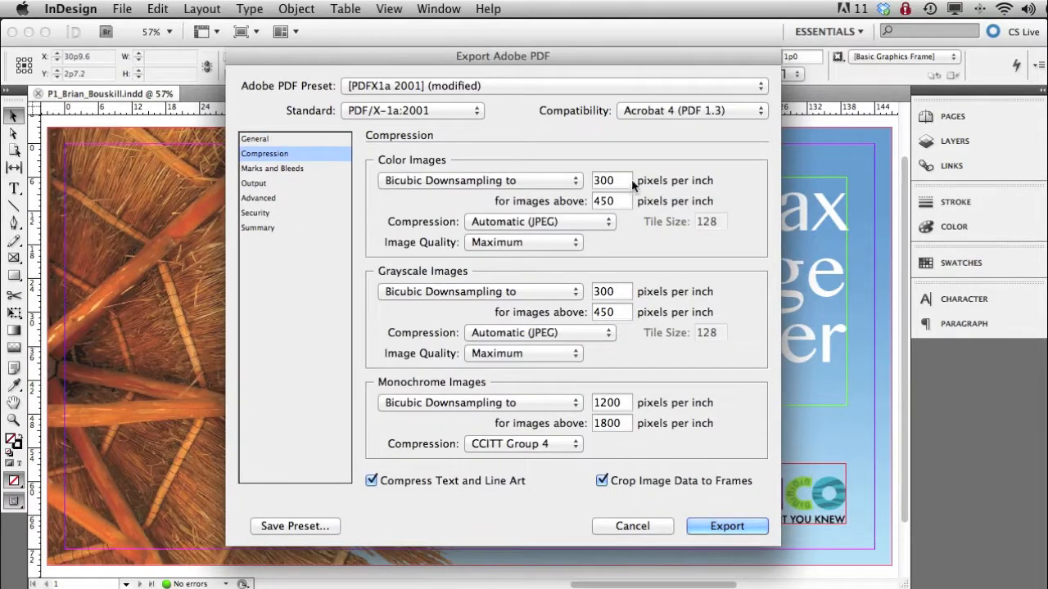
{"action": "left_click", "coordinate": [288, 167]}
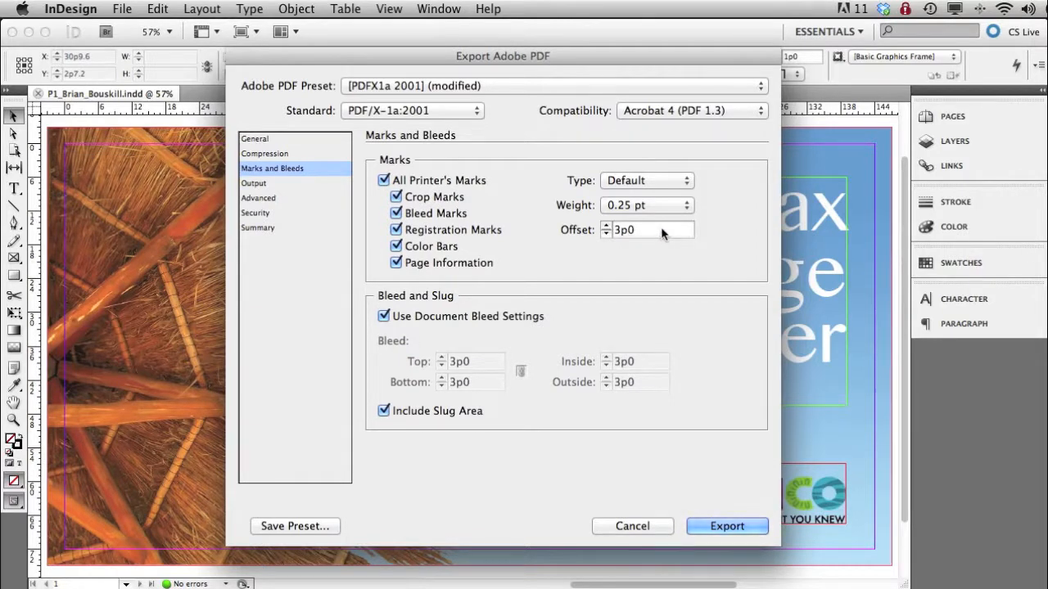
{"action": "left_click_drag", "start_coordinate": [670, 232], "coordinate": [594, 230]}
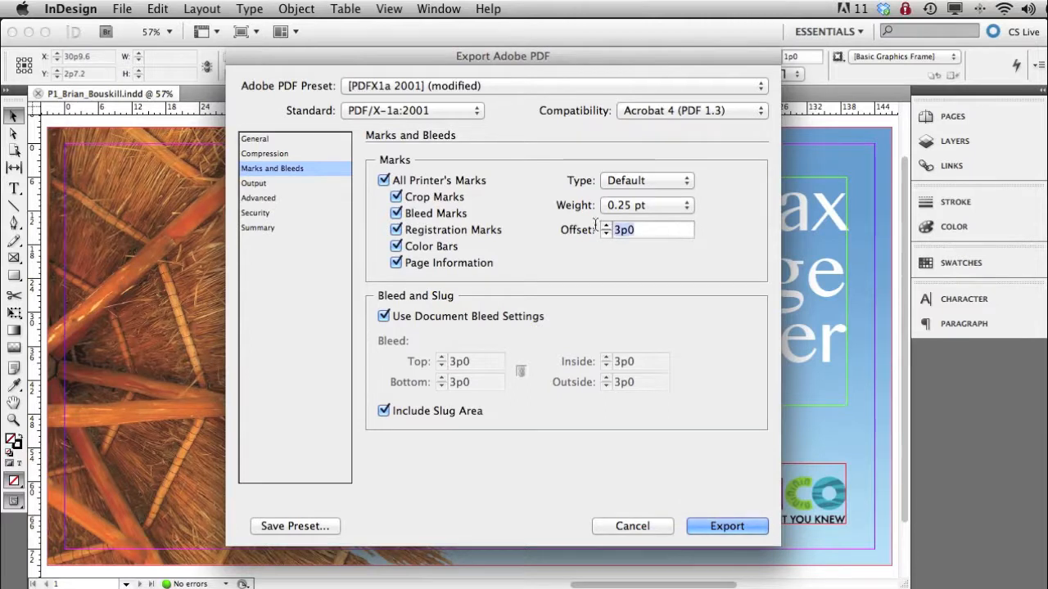
{"action": "key", "text": "BackSpace"}
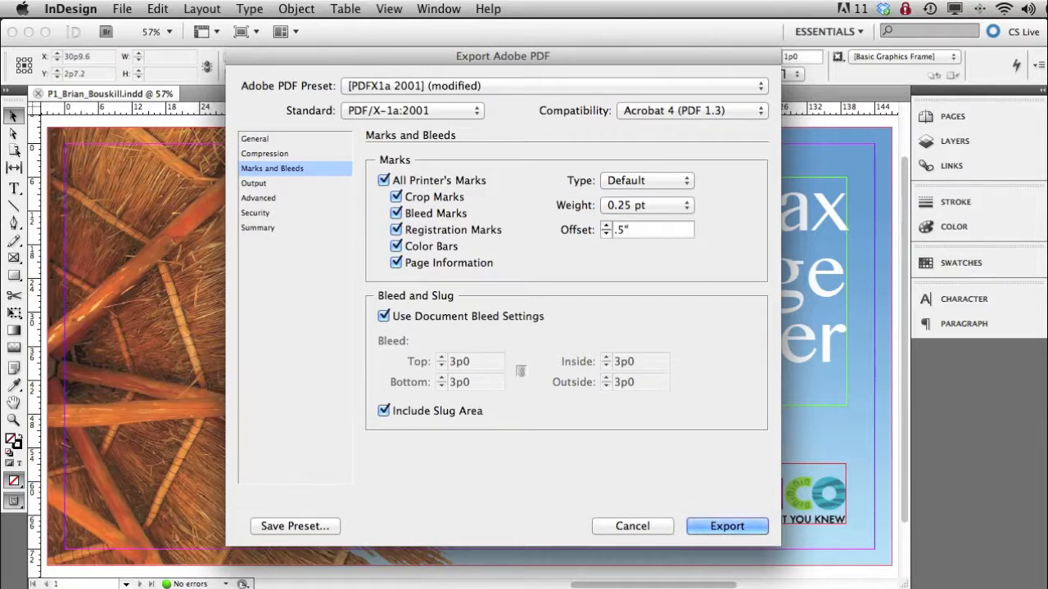
{"action": "key", "text": "Tab"}
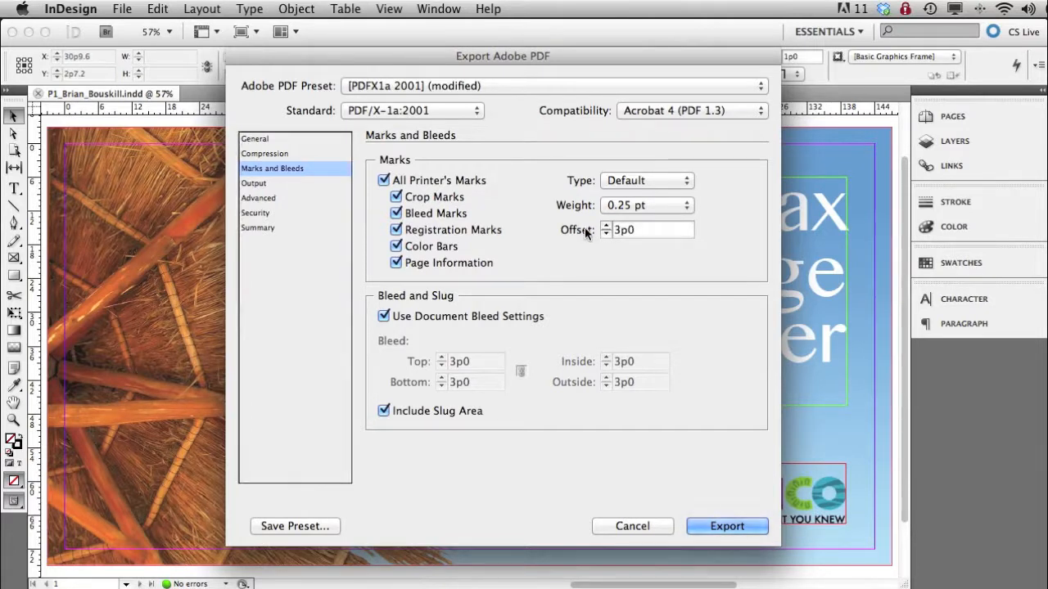
- Keep Document CMYK - U.S. Web Coated (SWOP) v2 as the output destination and export the PDF
{"action": "left_click", "coordinate": [264, 184]}
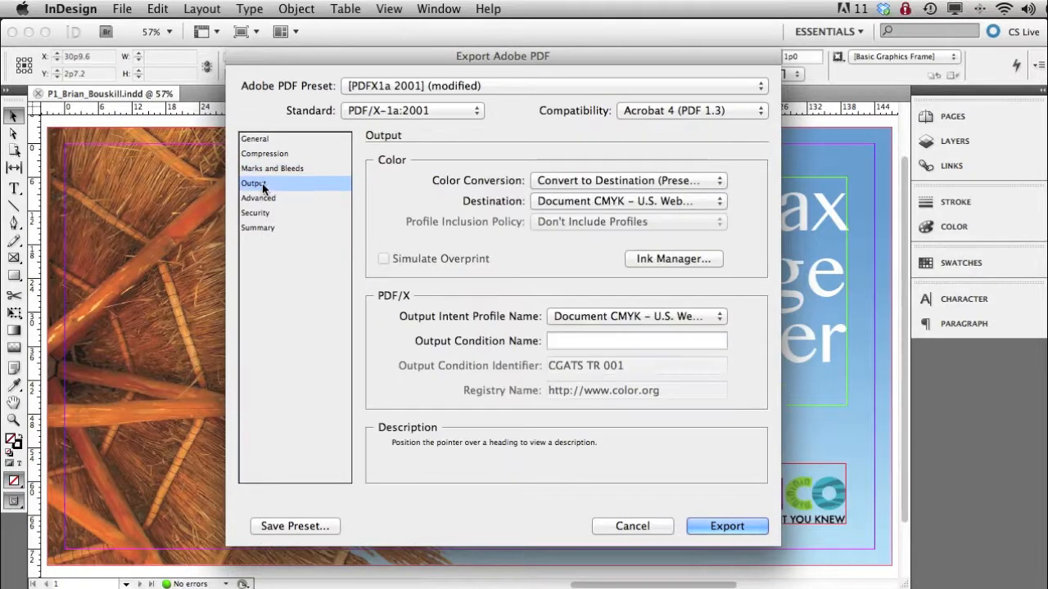
{"action": "mouse_move", "coordinate": [542, 202]}
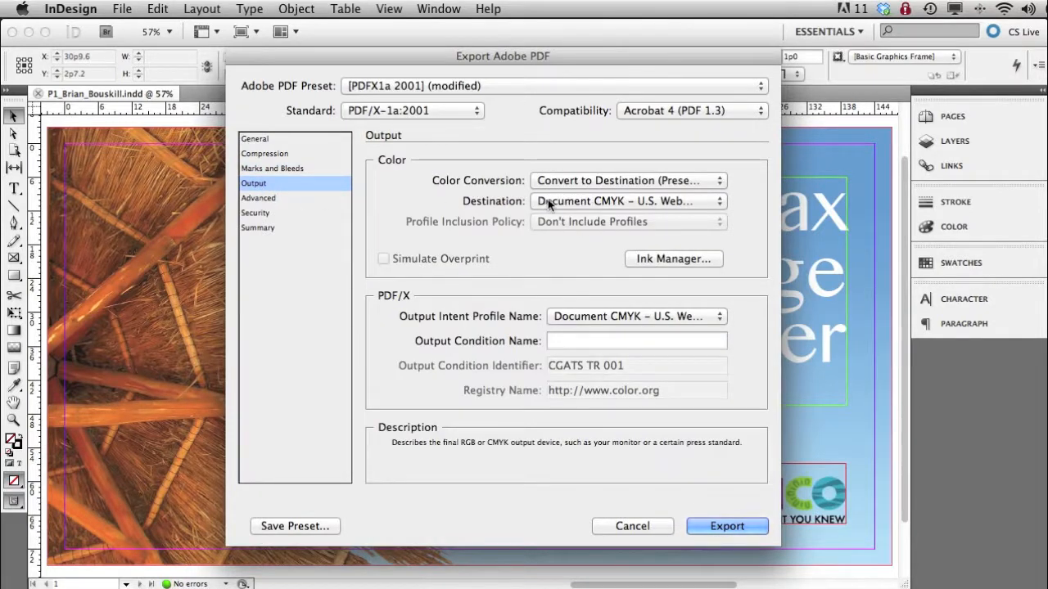
{"action": "left_click", "coordinate": [548, 204]}
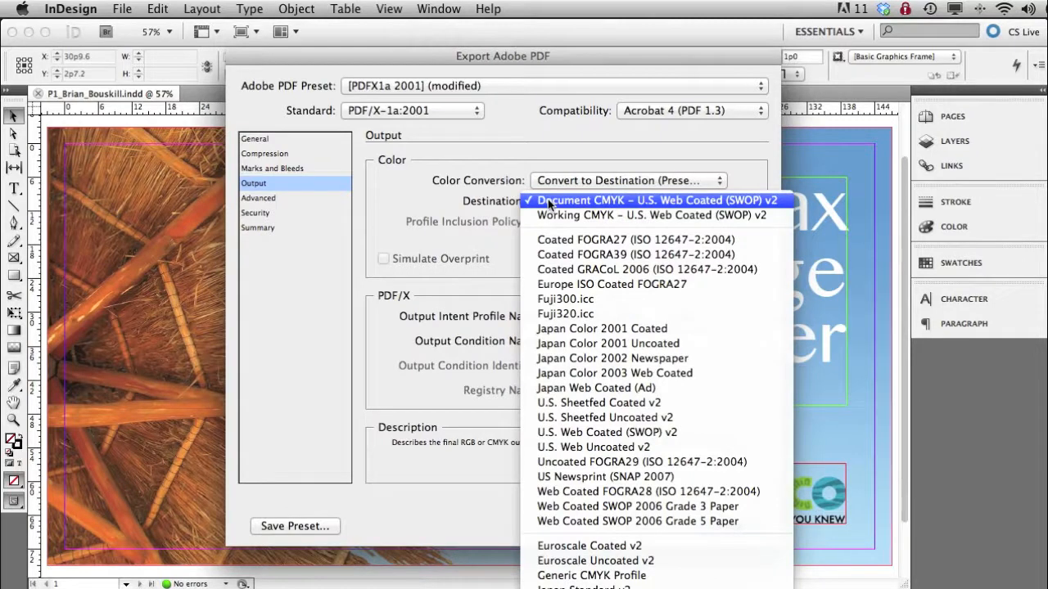
{"action": "left_click", "coordinate": [455, 198]}
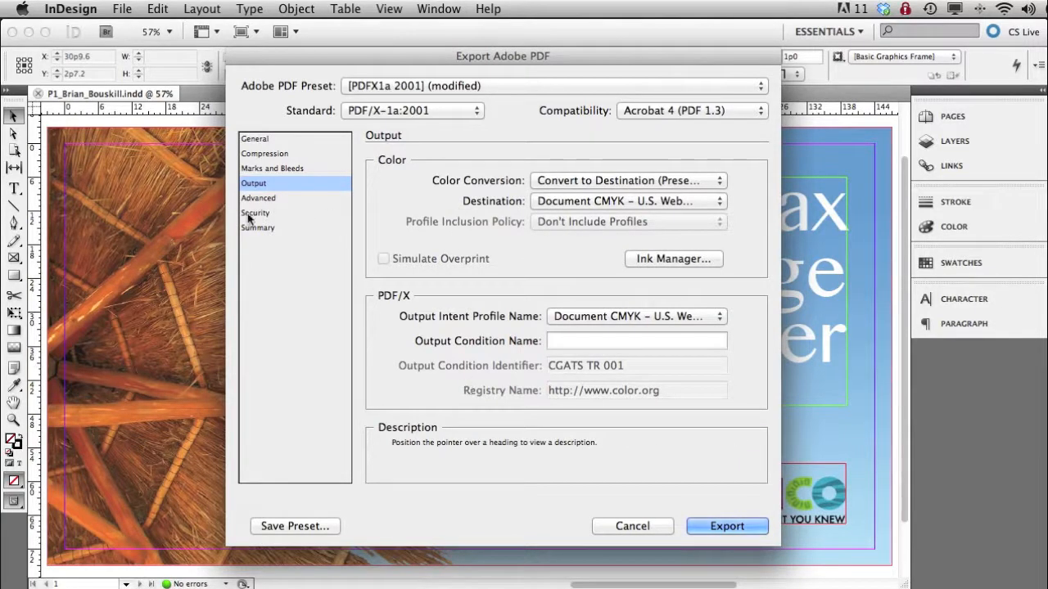
{"action": "left_click", "coordinate": [729, 523]}
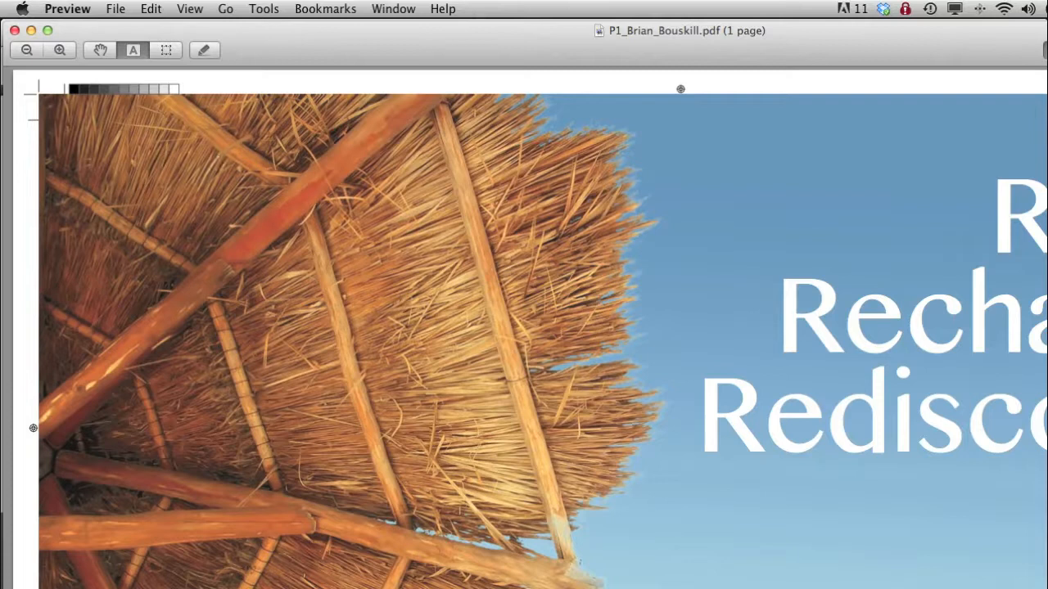
- Examine the crop and bleed marks at the exported PDF's upper-left corner, and quit Preview to return to InDesign
{"action": "left_click_drag", "start_coordinate": [1047, 588], "coordinate": [949, 571]}
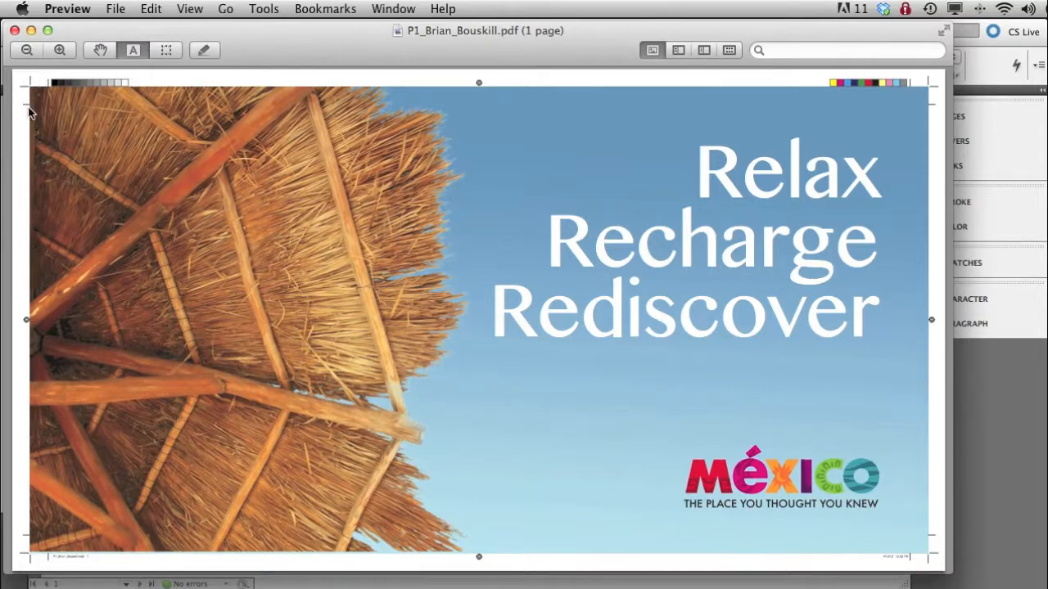
{"action": "left_click", "coordinate": [60, 51]}
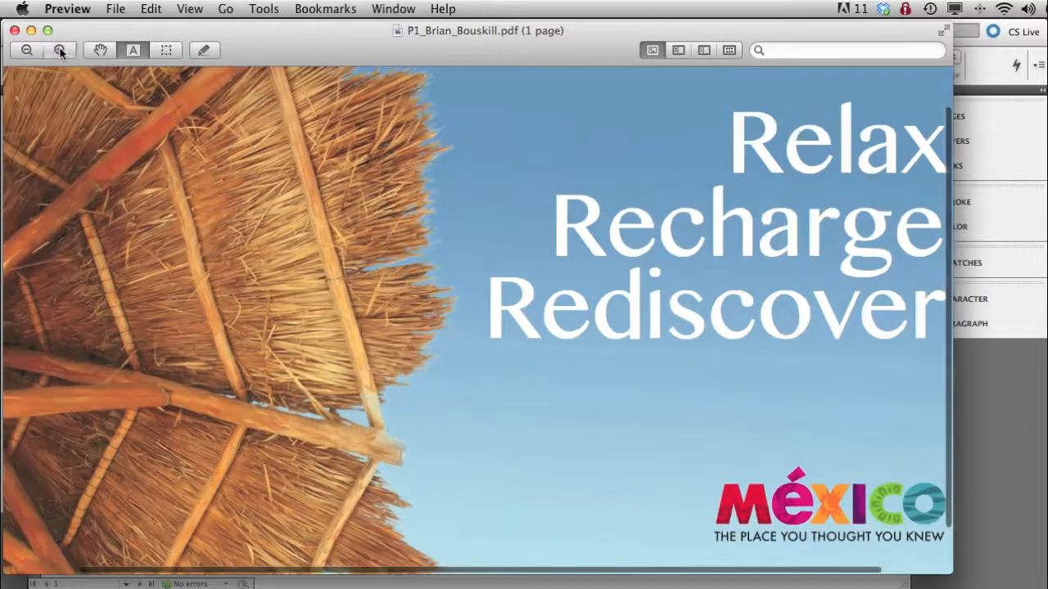
{"action": "left_click", "coordinate": [60, 51]}
{"action": "left_click", "coordinate": [99, 49]}
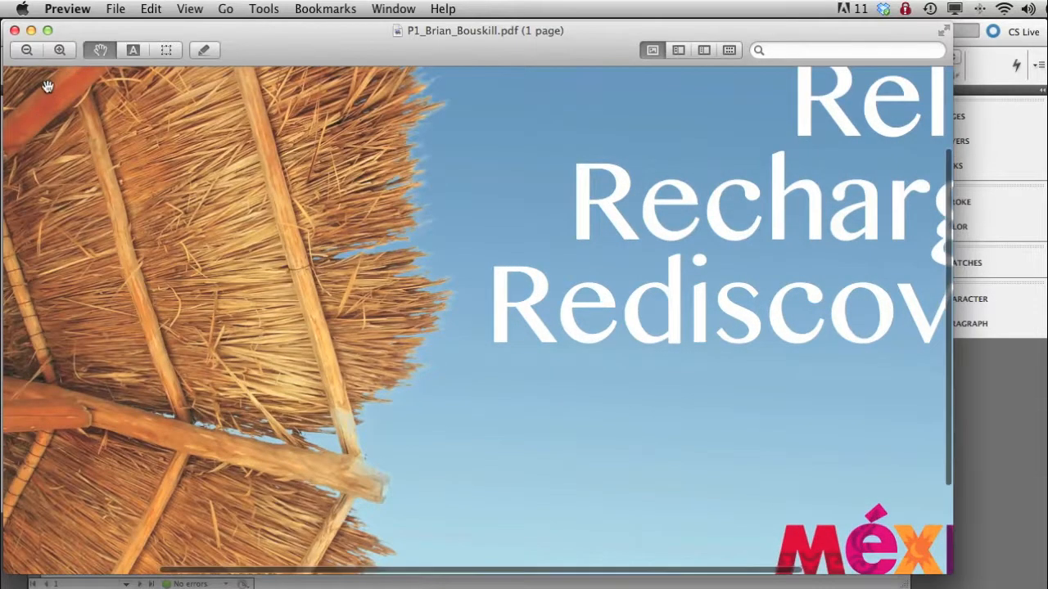
{"action": "left_click_drag", "start_coordinate": [351, 307], "coordinate": [580, 431]}
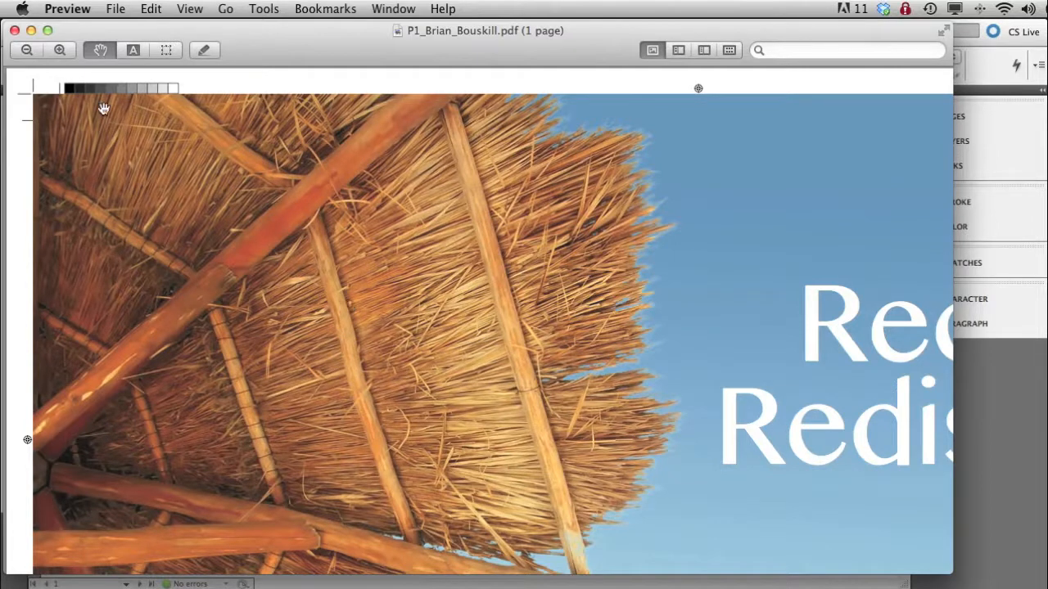
{"action": "left_click", "coordinate": [67, 9]}
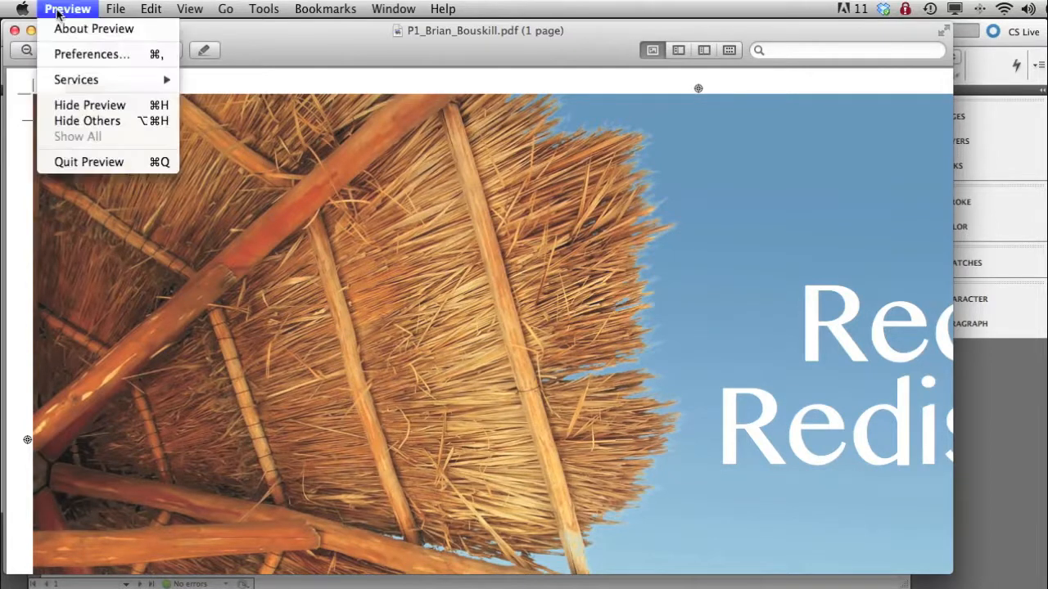
{"action": "left_click", "coordinate": [82, 161]}
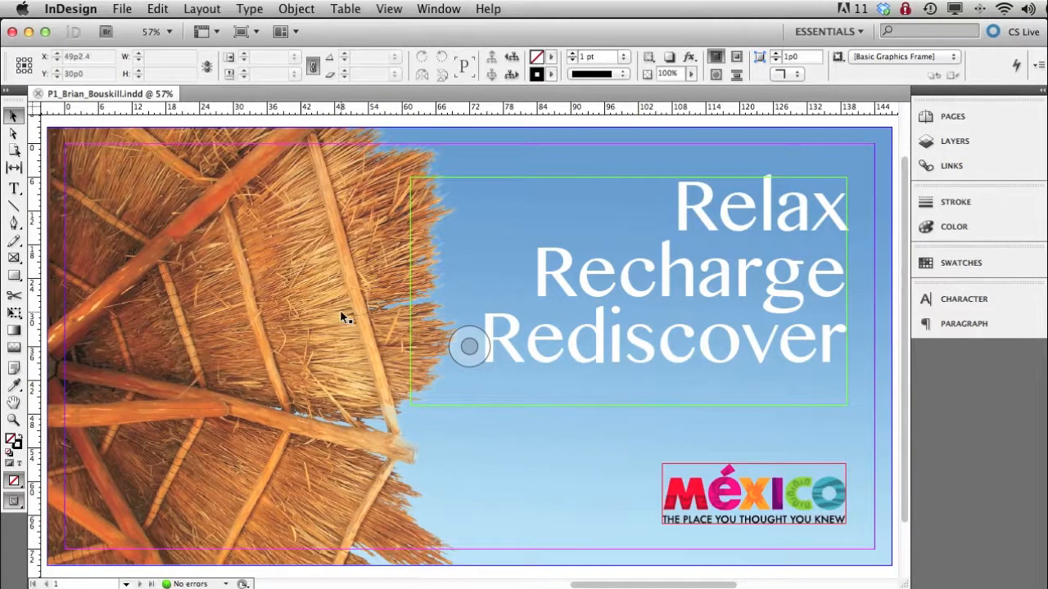
- Start packaging the entire publication for output and continue from the preflight summary to the package folder settings
{"action": "left_click", "coordinate": [90, 9]}
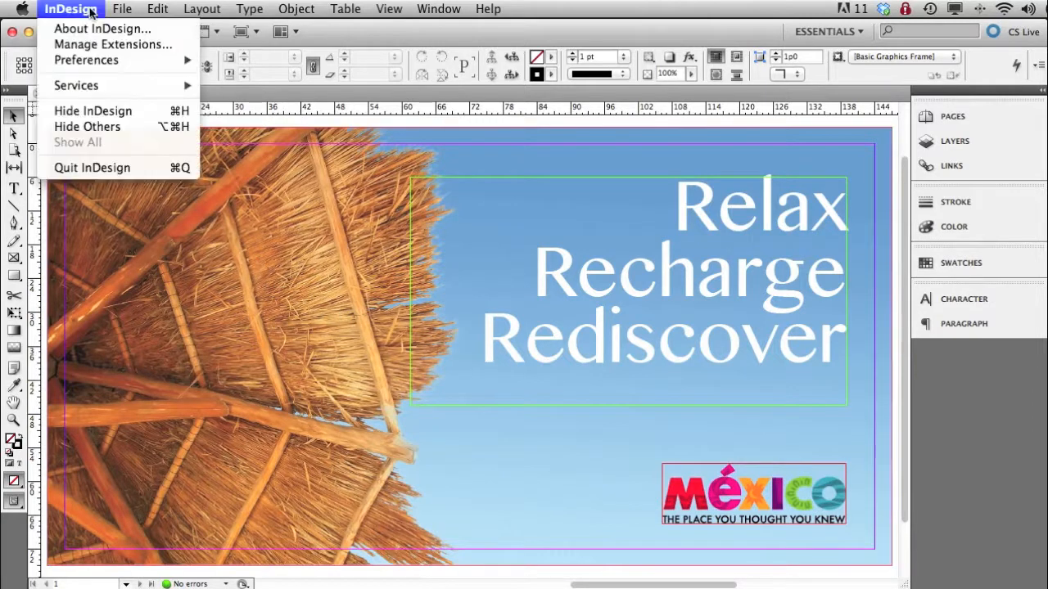
{"action": "mouse_move", "coordinate": [121, 9]}
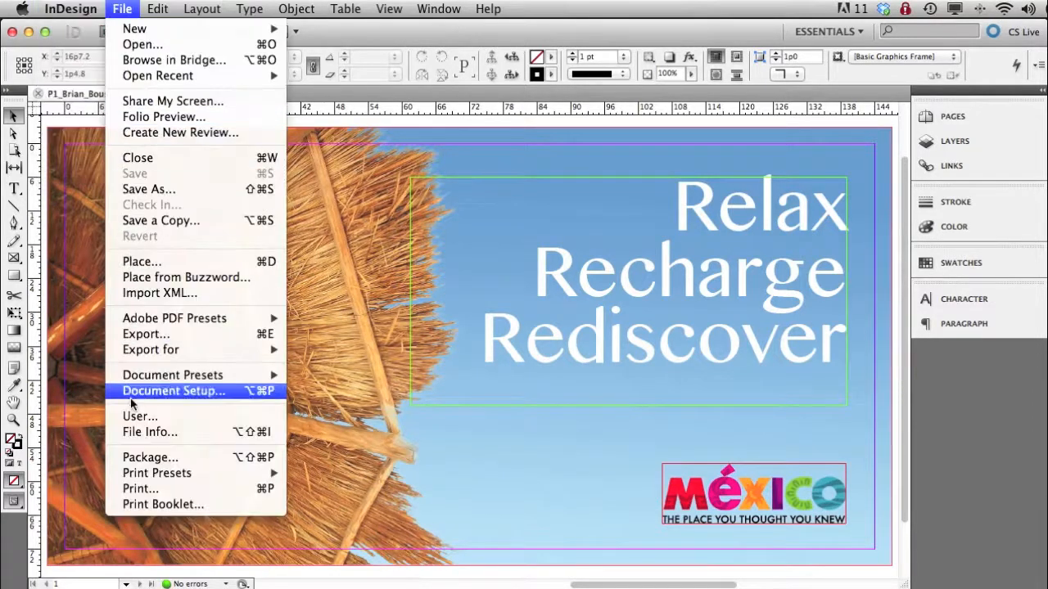
{"action": "left_click", "coordinate": [135, 460]}
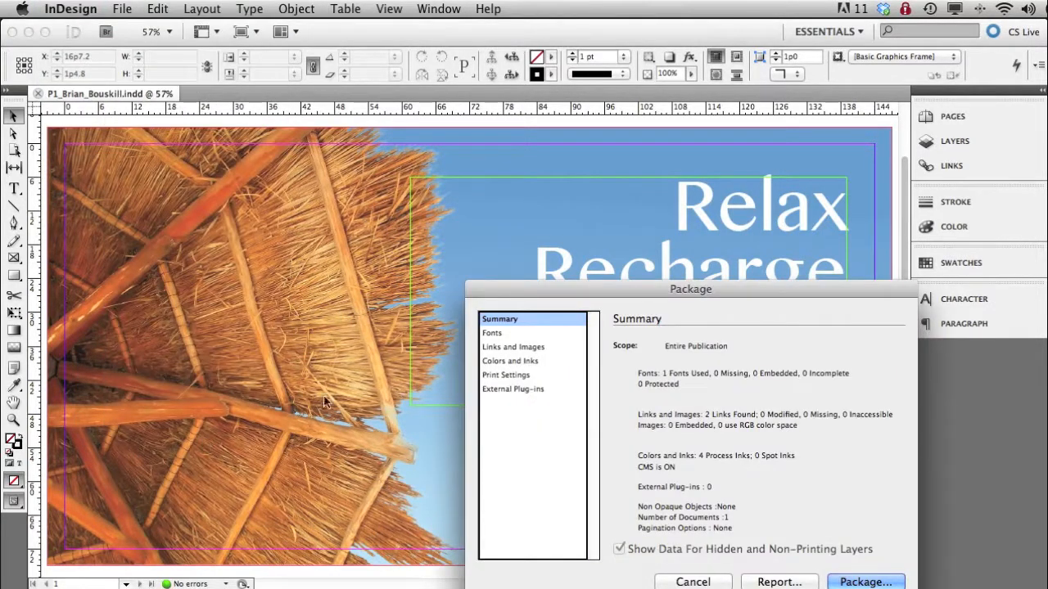
{"action": "left_click_drag", "start_coordinate": [786, 288], "coordinate": [549, 156]}
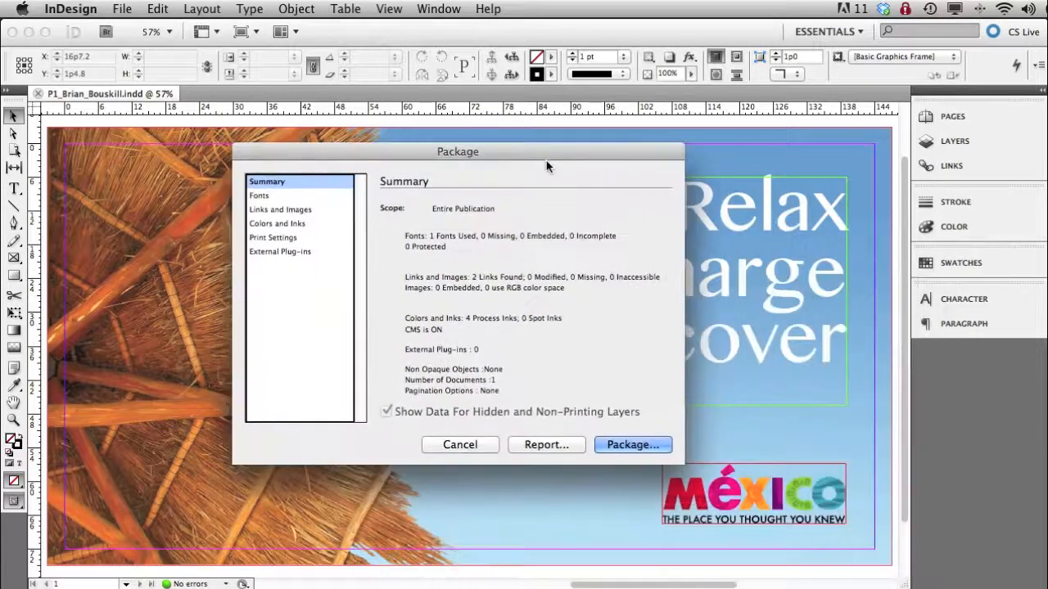
{"action": "left_click", "coordinate": [636, 443]}
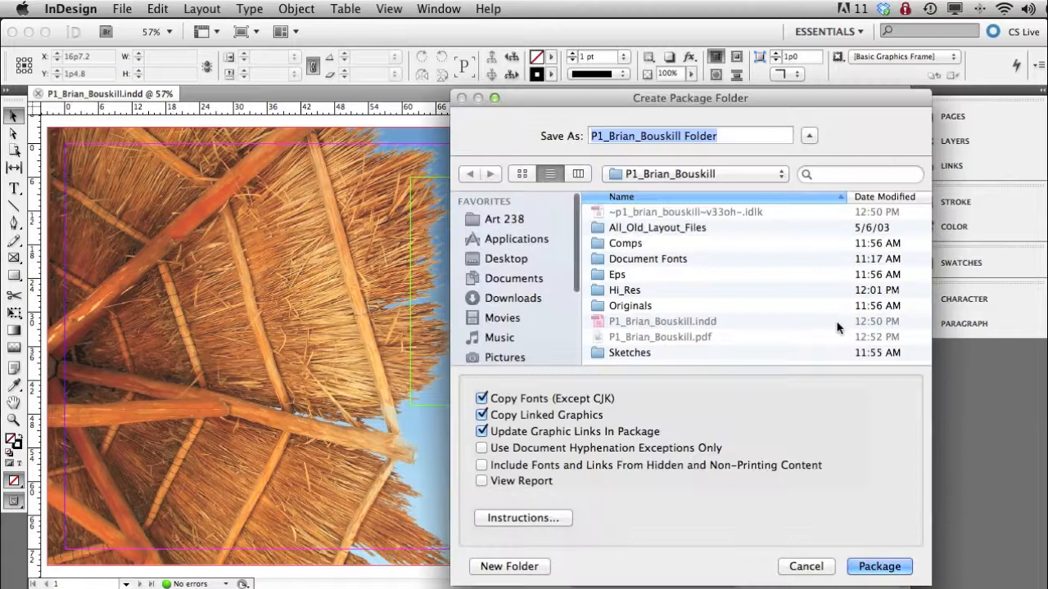
- Package into the project folder under the default name, copying fonts and linked graphics and updating links; accept the font licensing warning and suppress it in future
{"action": "left_click_drag", "start_coordinate": [717, 101], "coordinate": [622, 77]}
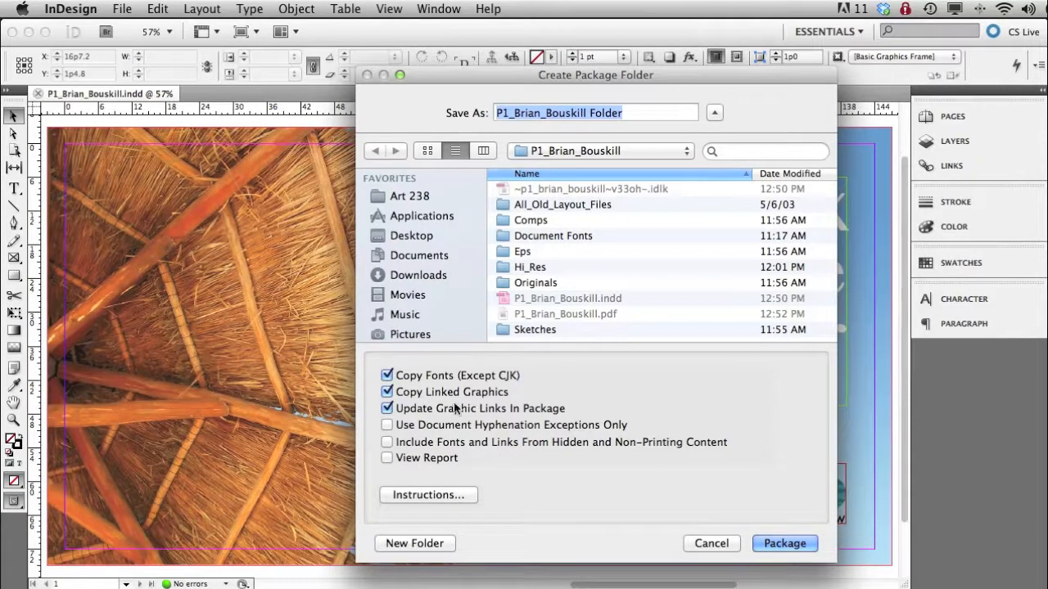
{"action": "left_click", "coordinate": [779, 543]}
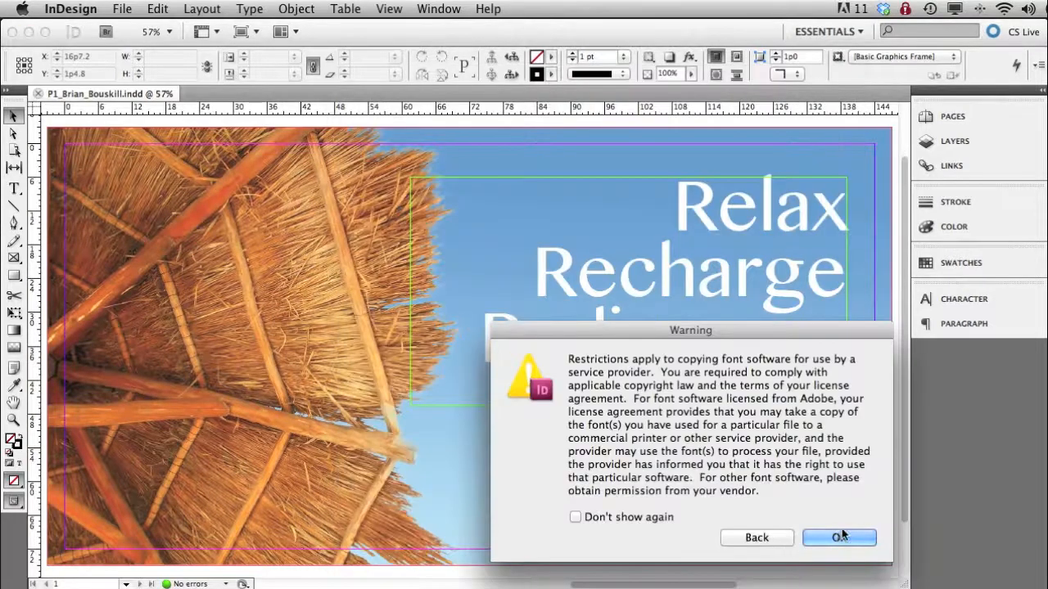
{"action": "left_click_drag", "start_coordinate": [728, 330], "coordinate": [464, 174]}
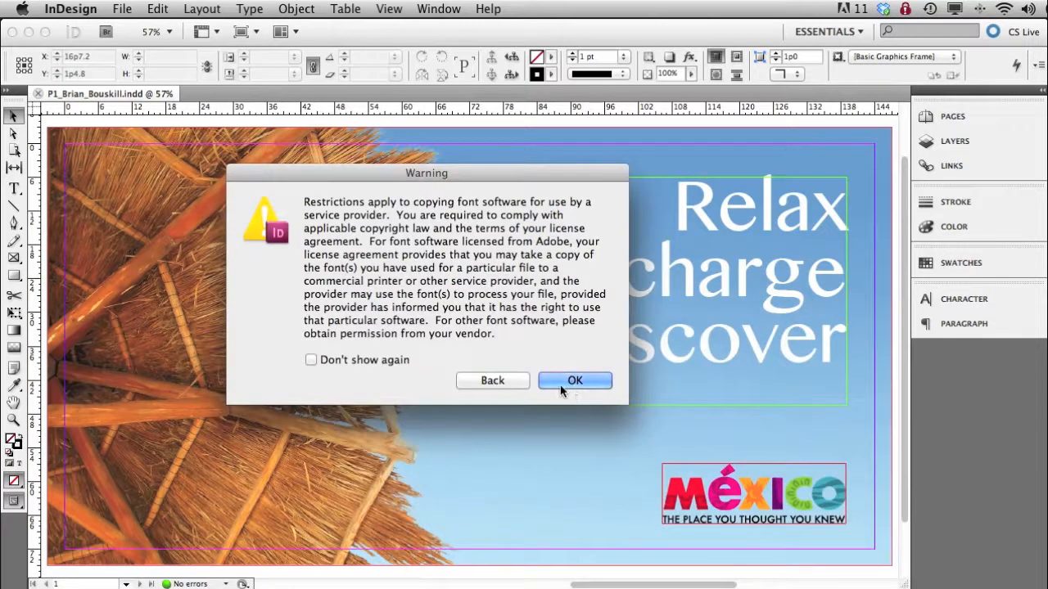
{"action": "left_click", "coordinate": [311, 360]}
{"action": "left_click", "coordinate": [582, 379]}
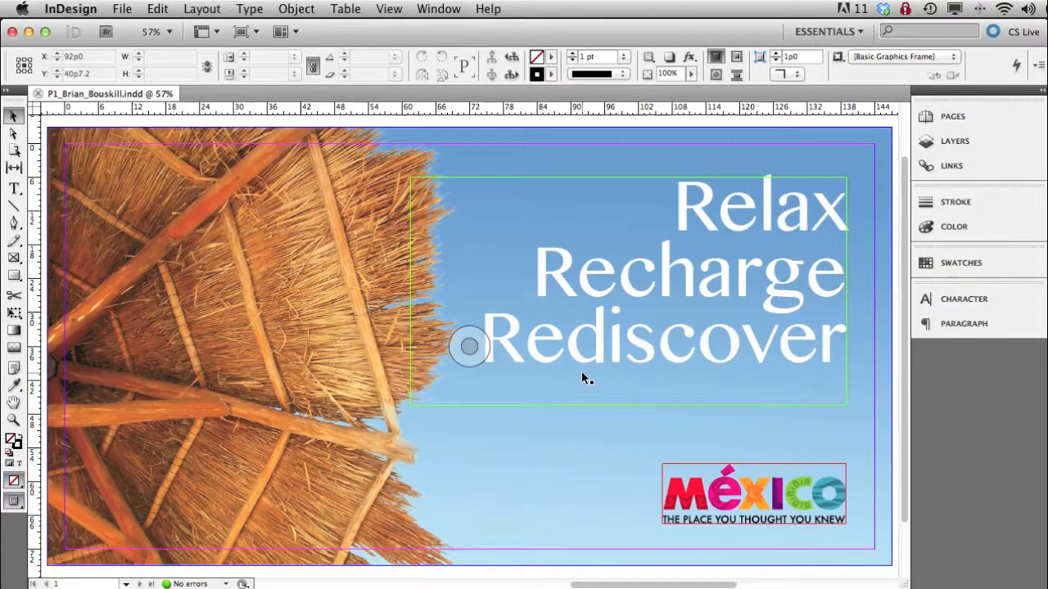
{"action": "left_click", "coordinate": [125, 14]}
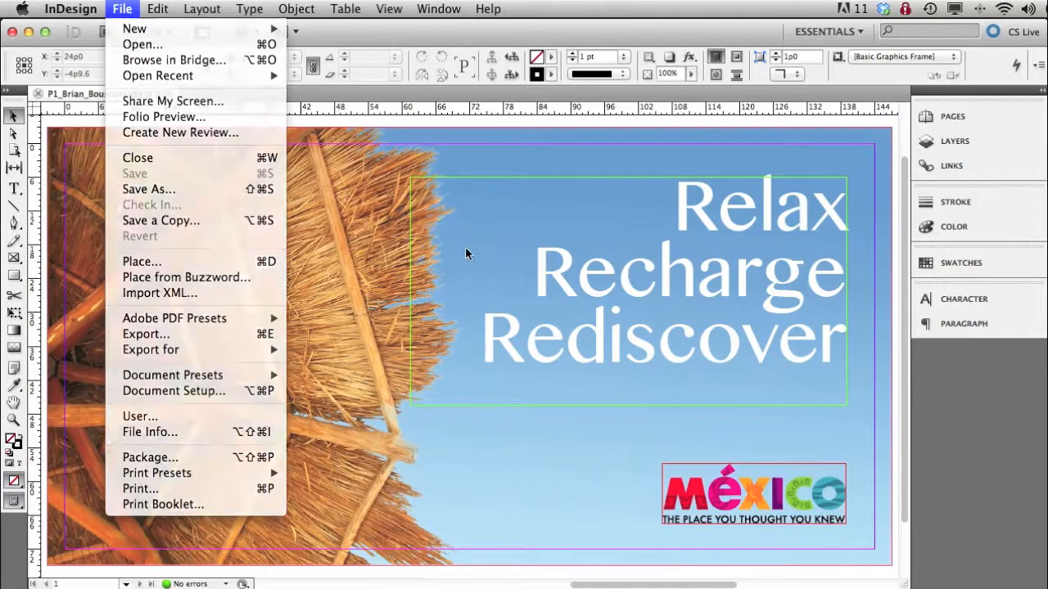
{"action": "left_click", "coordinate": [465, 254]}
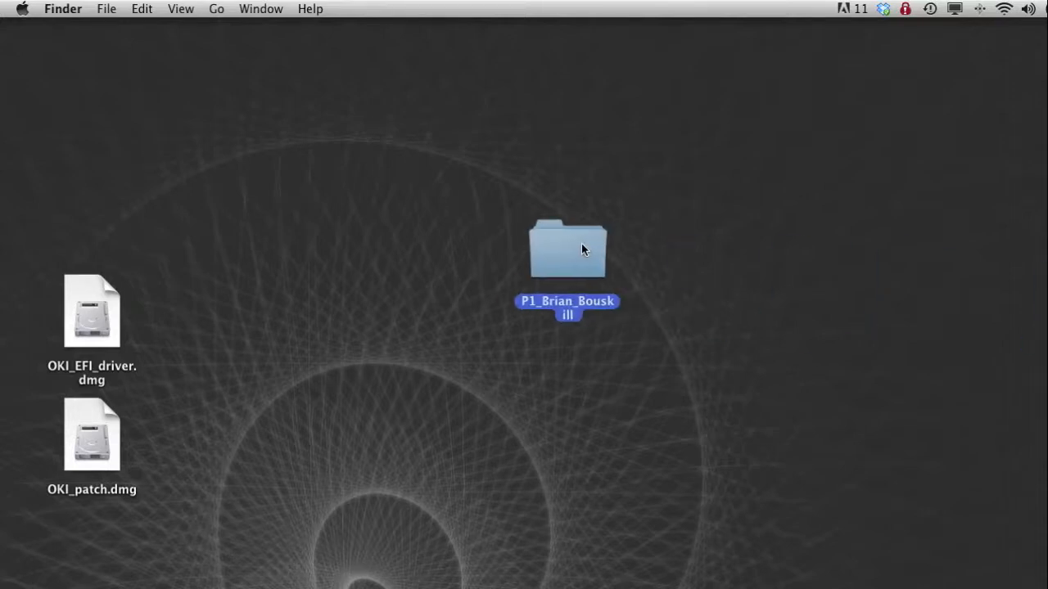
- Open the project folder on the desktop in Finder and preview the exported PDF
{"action": "double_click", "coordinate": [569, 238]}
{"action": "left_click_drag", "start_coordinate": [567, 173], "coordinate": [370, 53]}
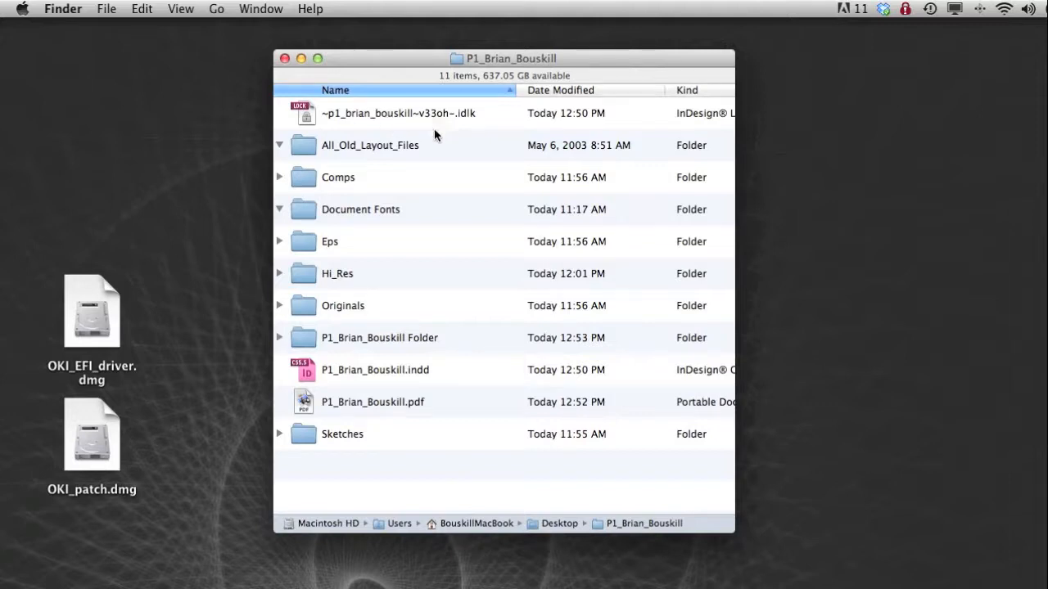
{"action": "left_click", "coordinate": [379, 403]}
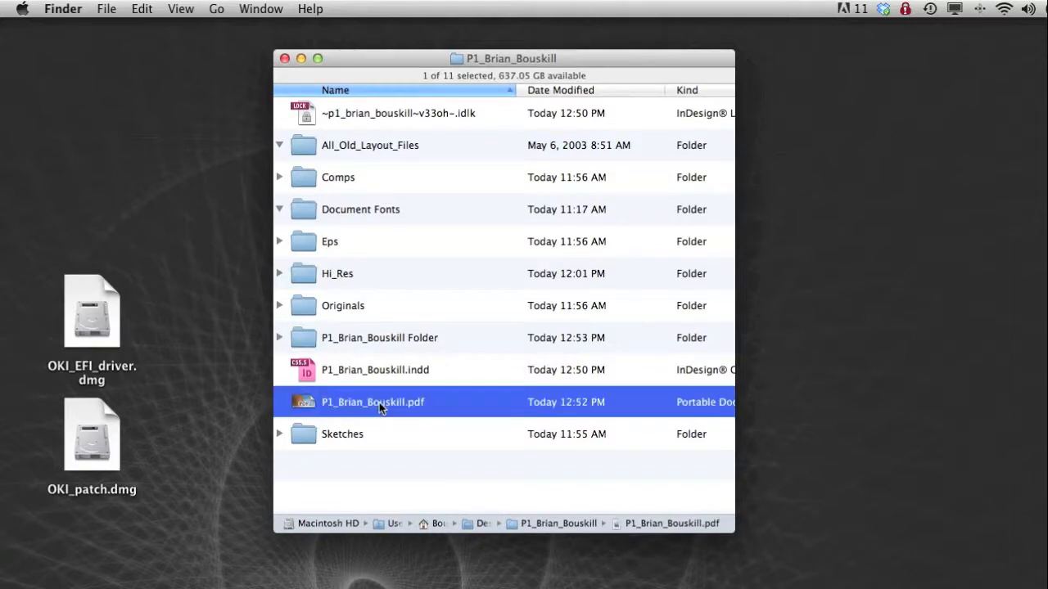
{"action": "key", "text": "space"}
{"action": "key", "text": "space"}
- Examine the package folder's contents, including Document fonts and Links, and close the project folder
{"action": "left_click", "coordinate": [279, 337]}
{"action": "left_click_drag", "start_coordinate": [377, 59], "coordinate": [295, 31]}
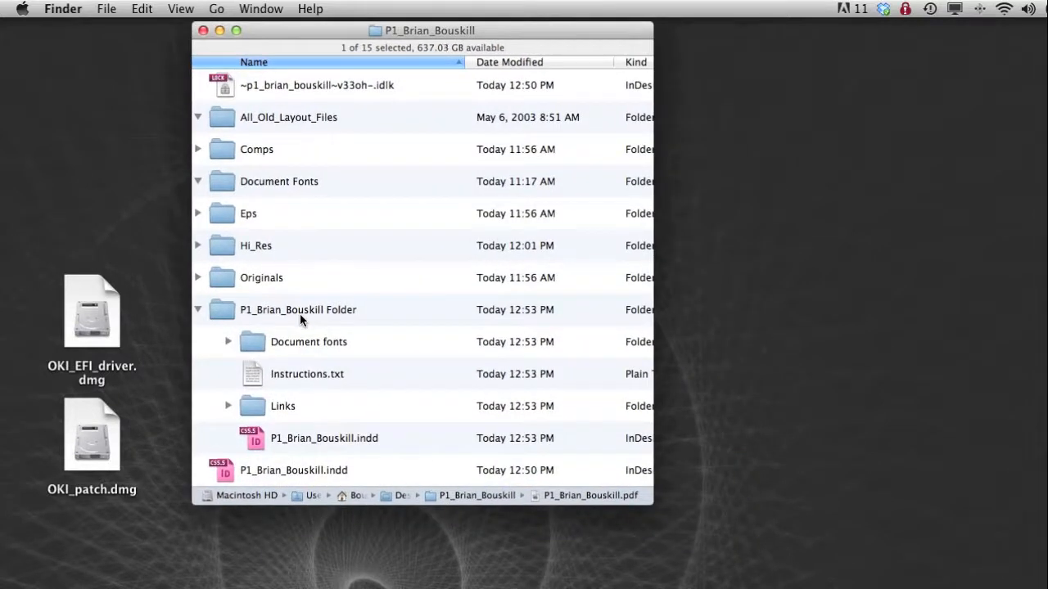
{"action": "left_click", "coordinate": [229, 341]}
{"action": "left_click", "coordinate": [228, 341]}
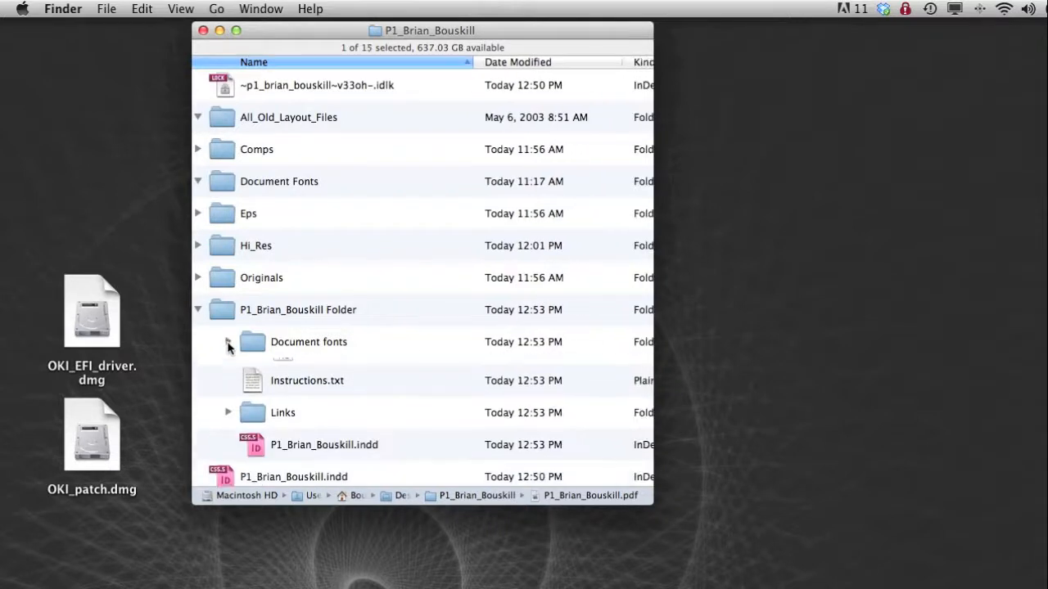
{"action": "left_click", "coordinate": [227, 405]}
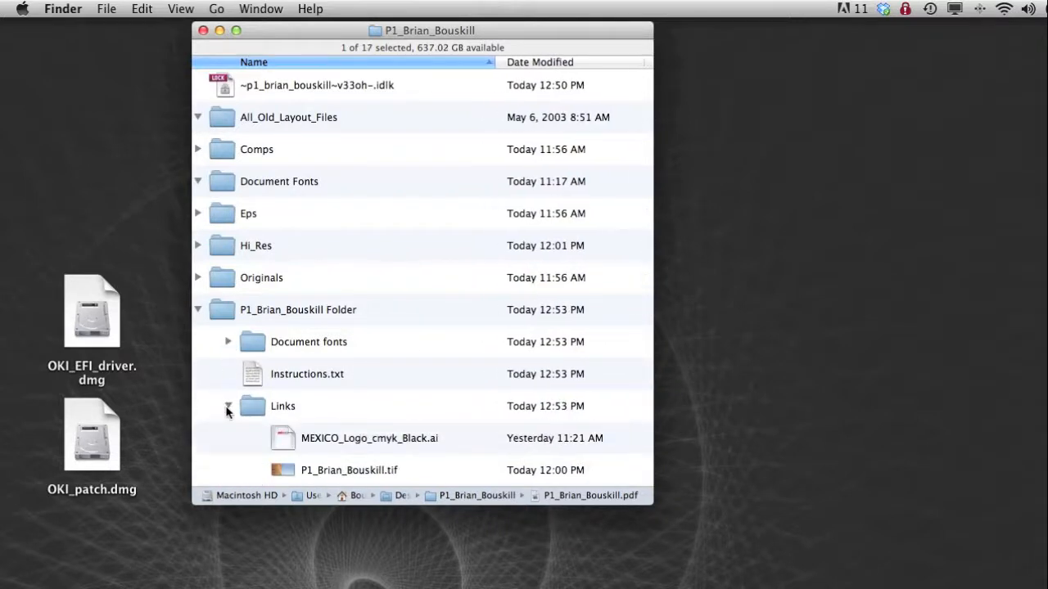
{"action": "left_click", "coordinate": [227, 406]}
{"action": "left_click", "coordinate": [197, 310]}
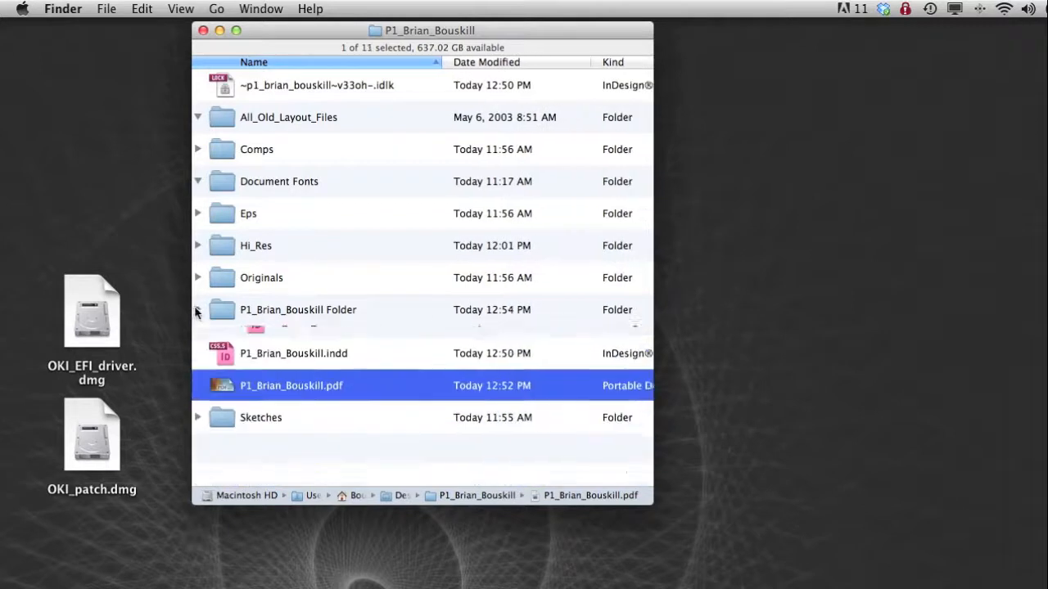
{"action": "left_click", "coordinate": [203, 30]}
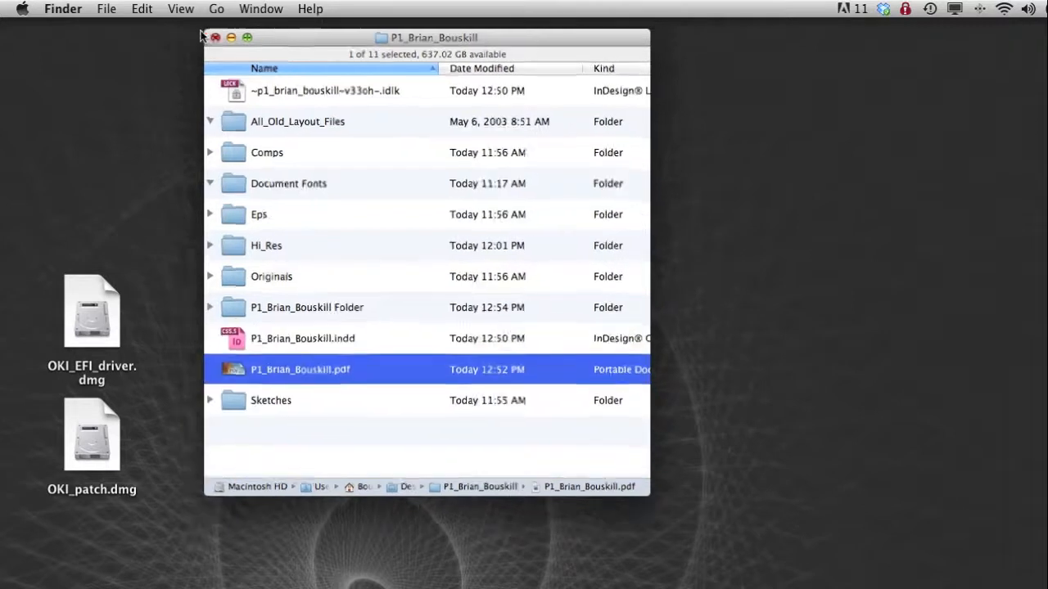
{"action": "left_click", "coordinate": [316, 162]}
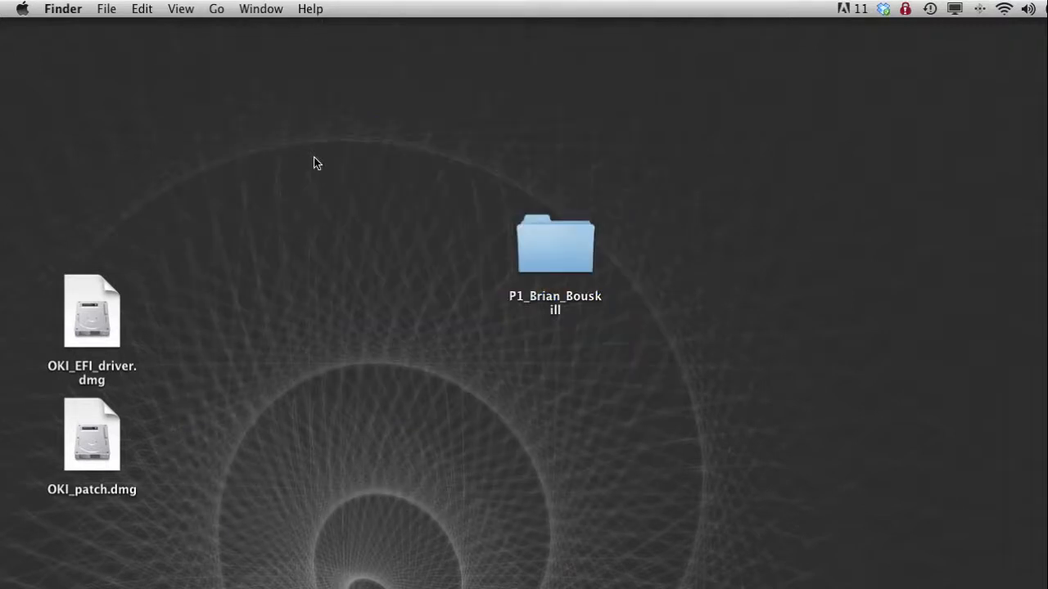